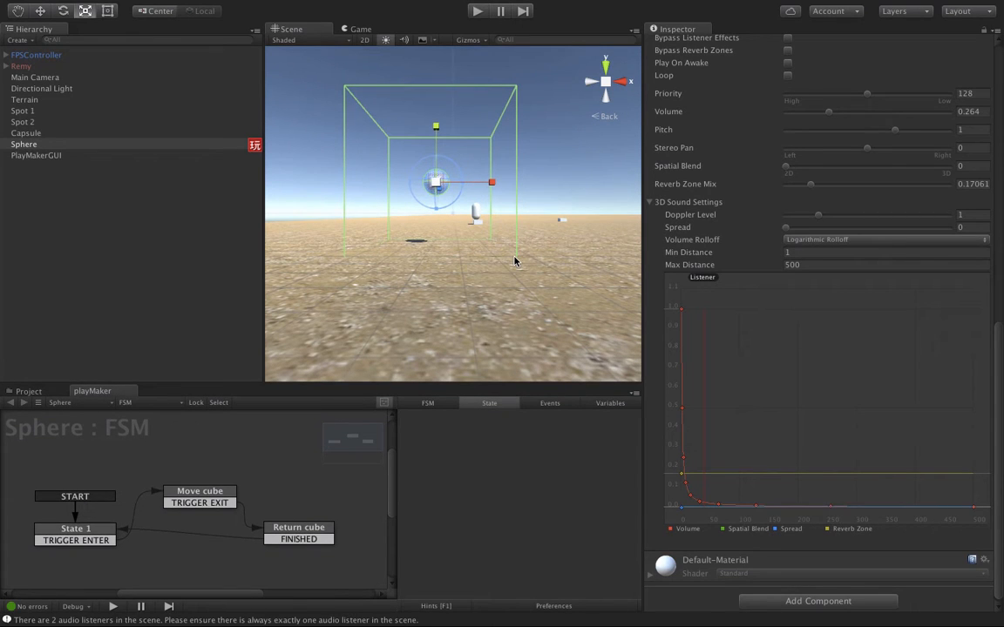
Select the sphere and inspect its State 1, Move cube and Return cube states in the FSM
click(564, 284)
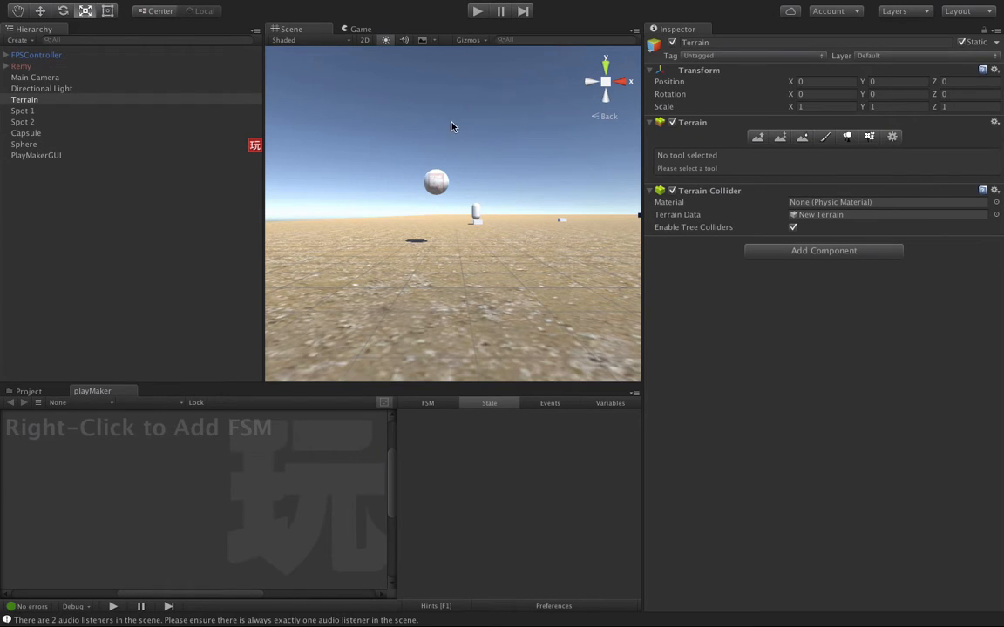
click(441, 188)
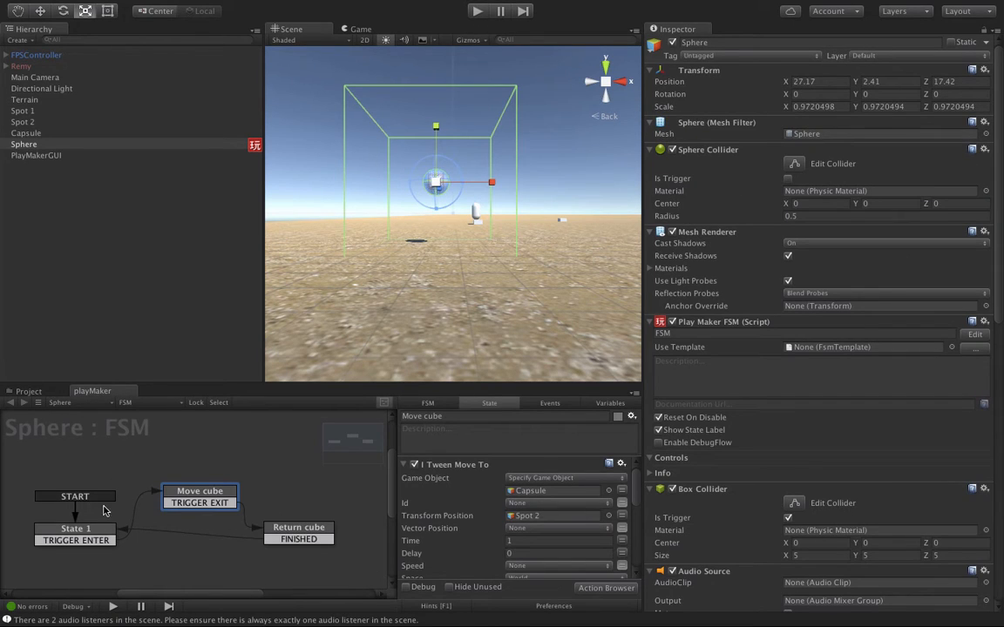
click(77, 530)
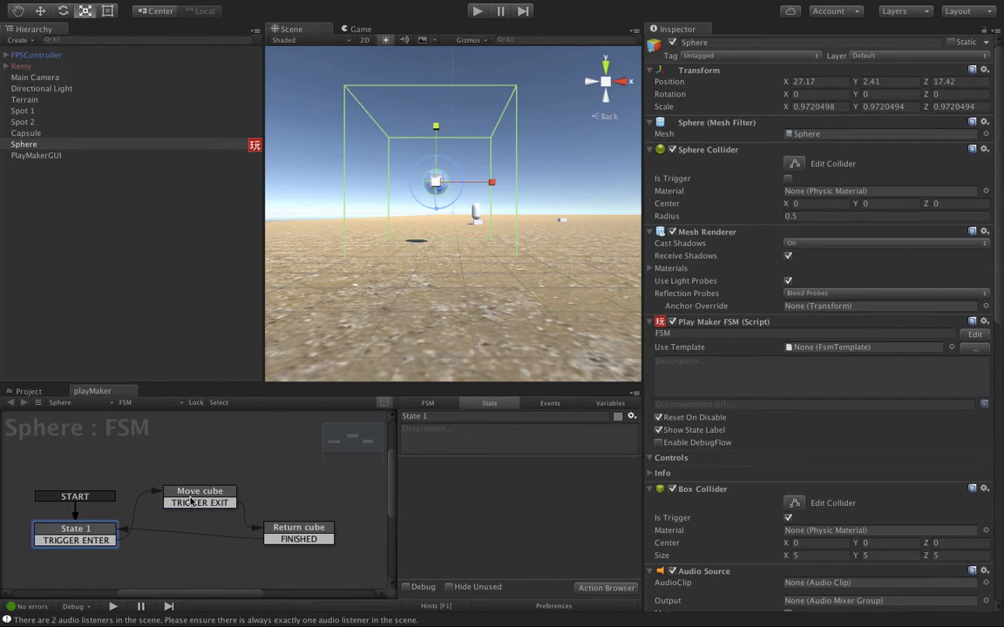
click(213, 497)
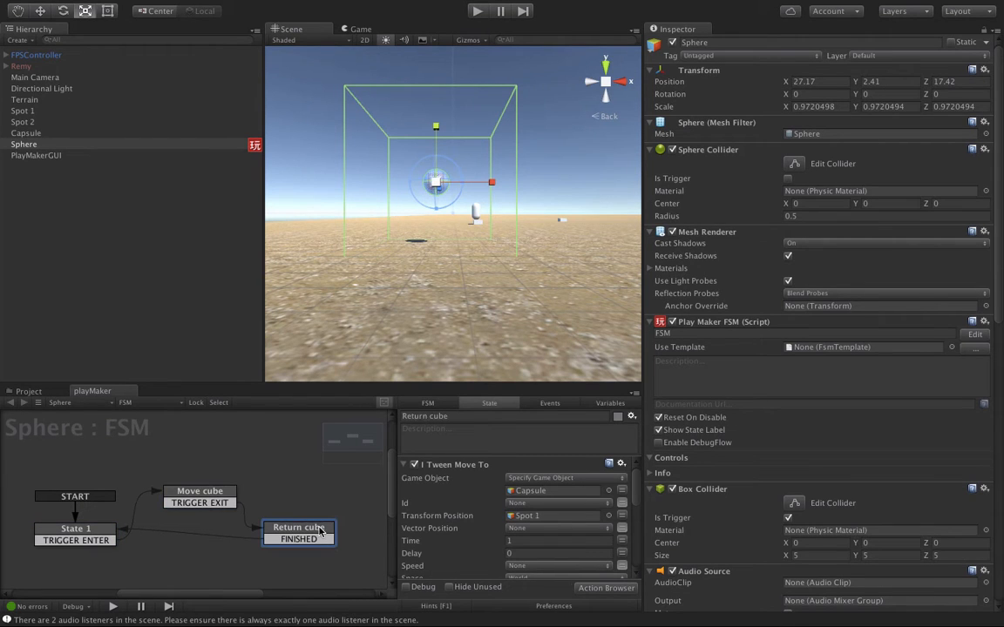
scroll(500, 278, up, 10)
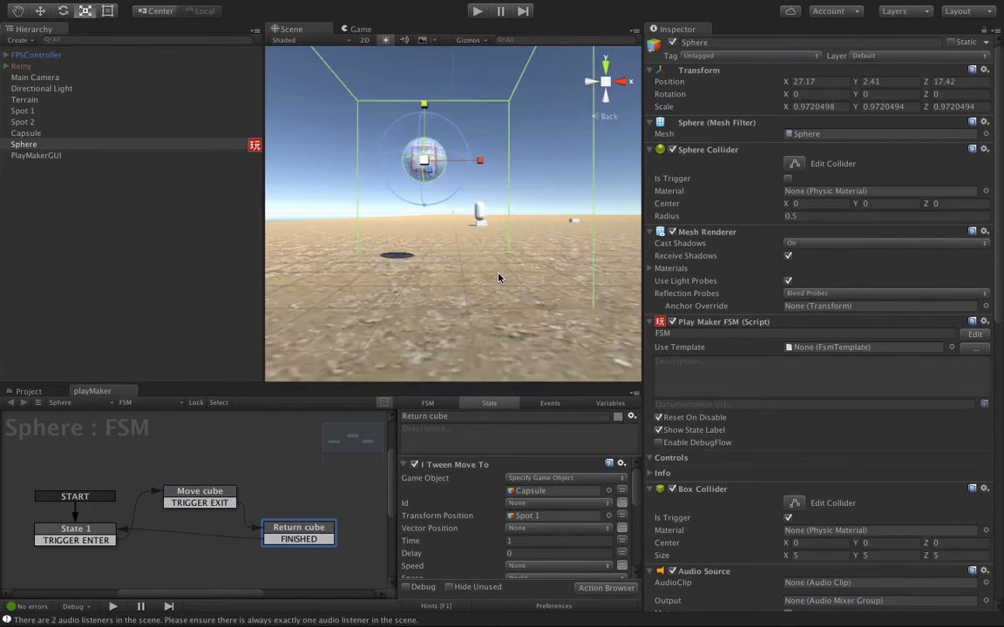
scroll(499, 278, up, 3)
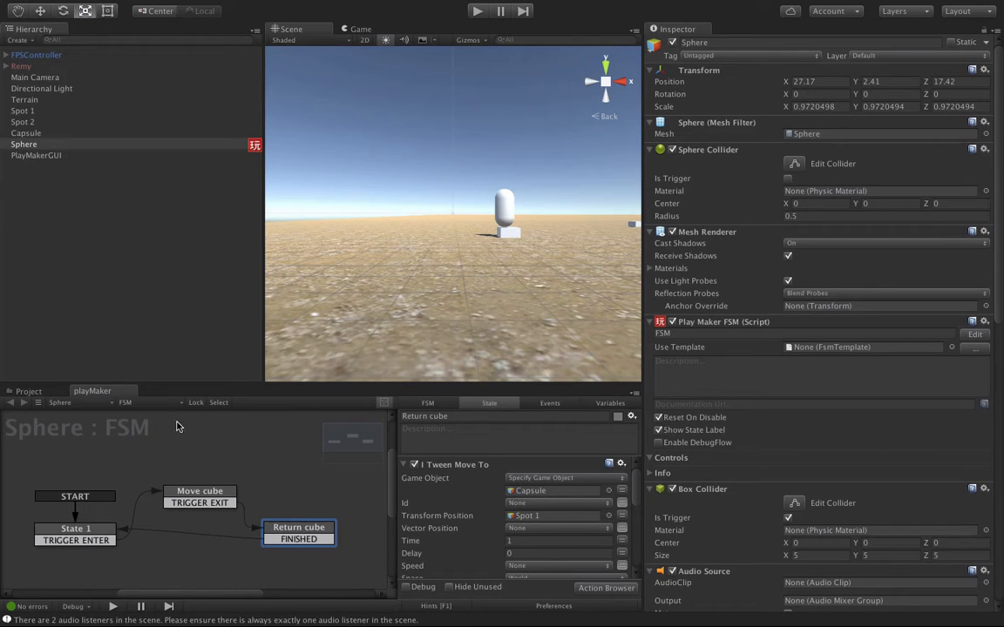
Enlarge the FSM graph area and review State 1 and the I Tween Move To settings of Move cube and Return cube
click(87, 534)
drag(310, 381, 310, 242)
click(87, 399)
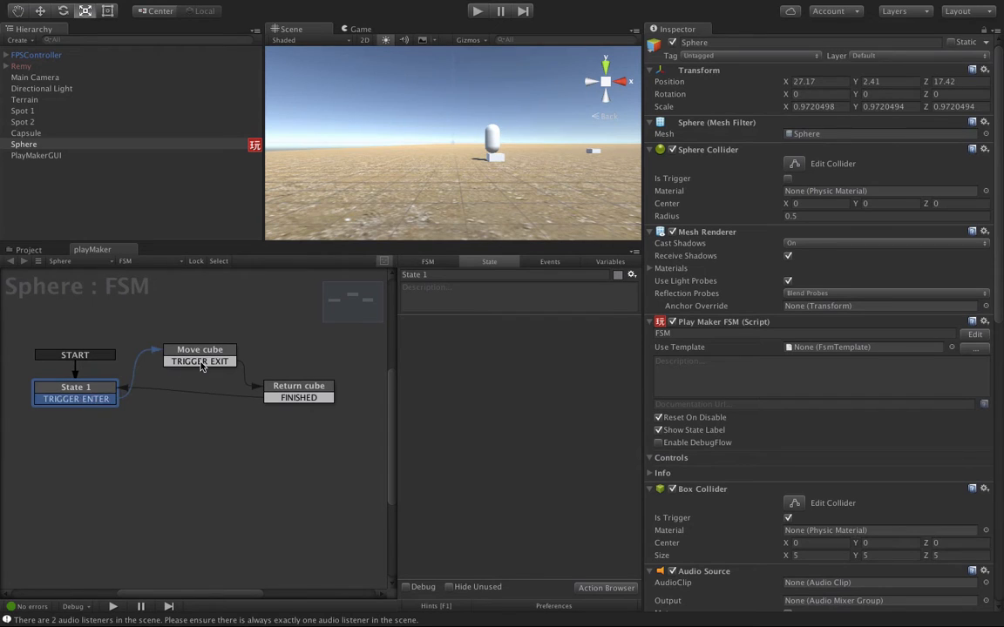
click(199, 363)
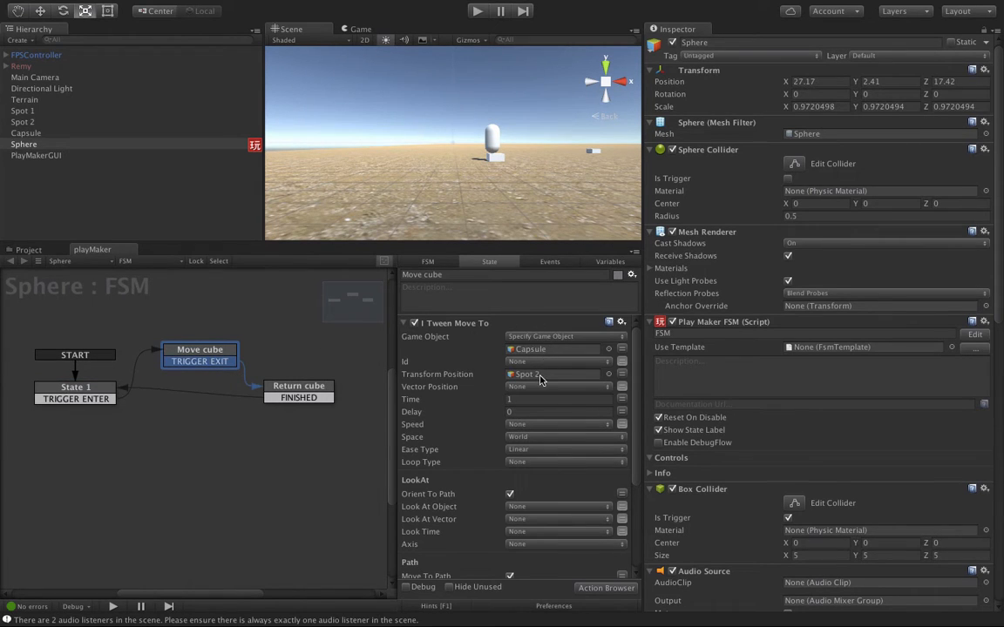
scroll(552, 374, down, 3)
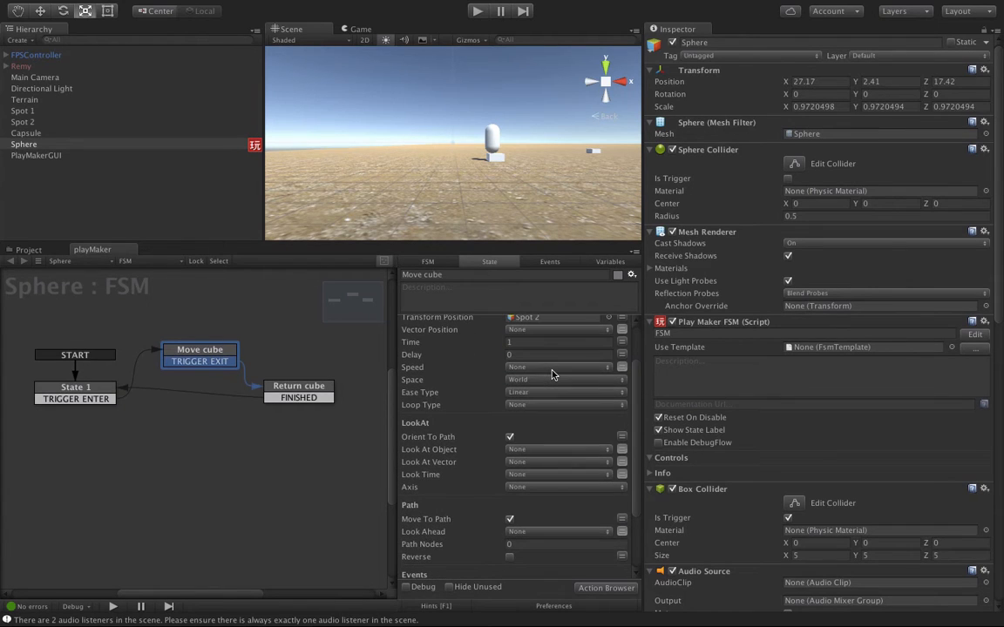
scroll(552, 375, up, 3)
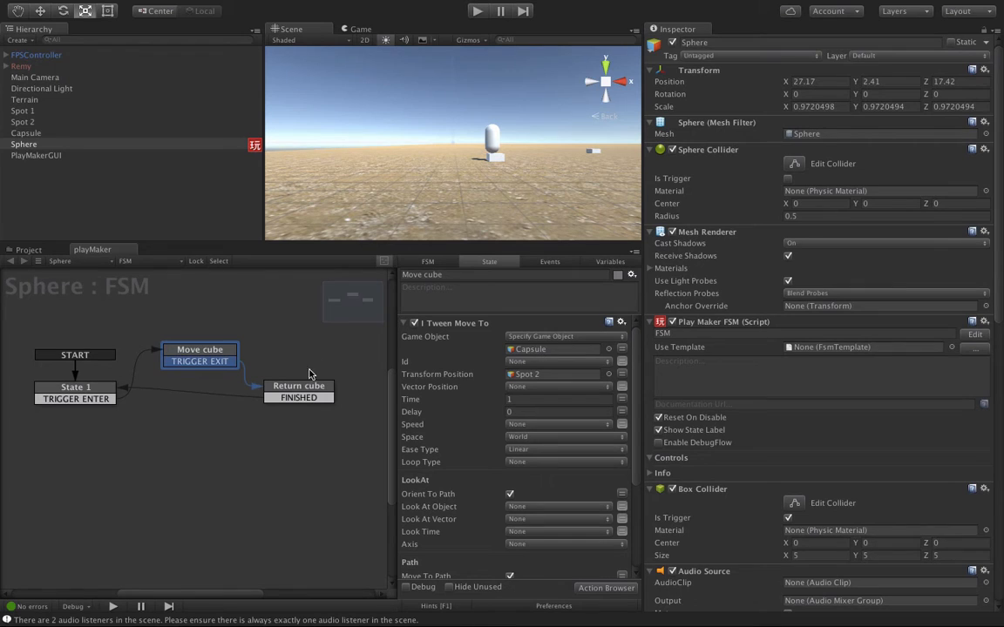
click(301, 393)
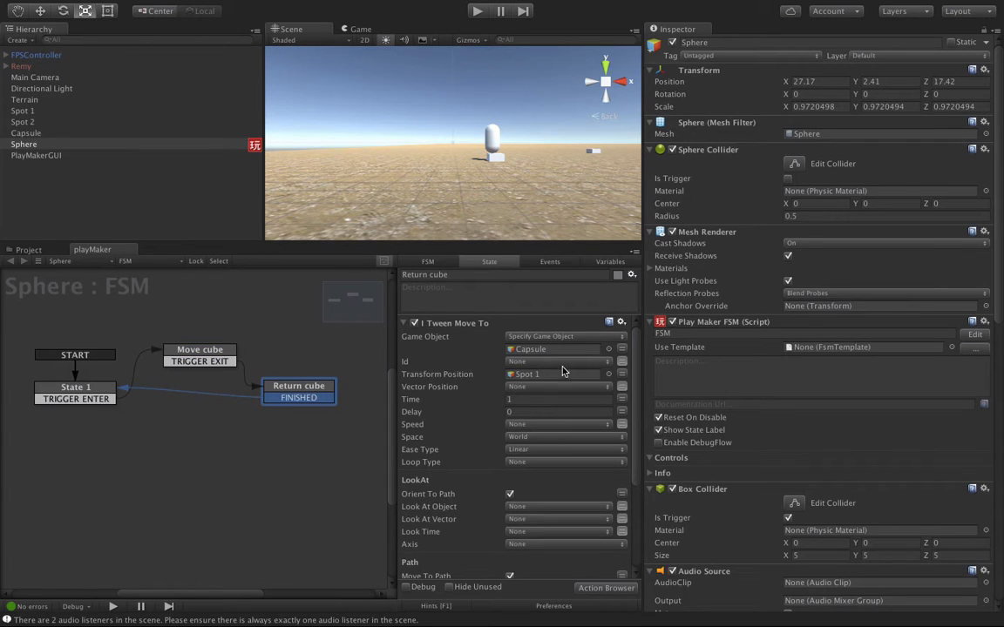
scroll(562, 372, down, 5)
scroll(551, 408, up, 5)
Play-test the scene by moving the player into and out of the sphere's trigger zone twice, and stop the playback
click(479, 12)
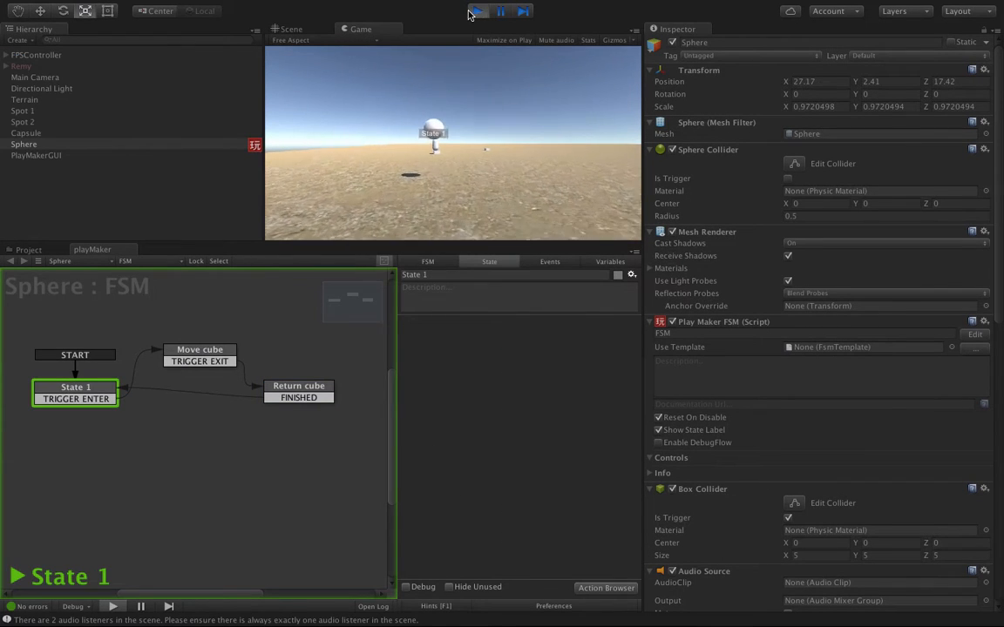
key(w)
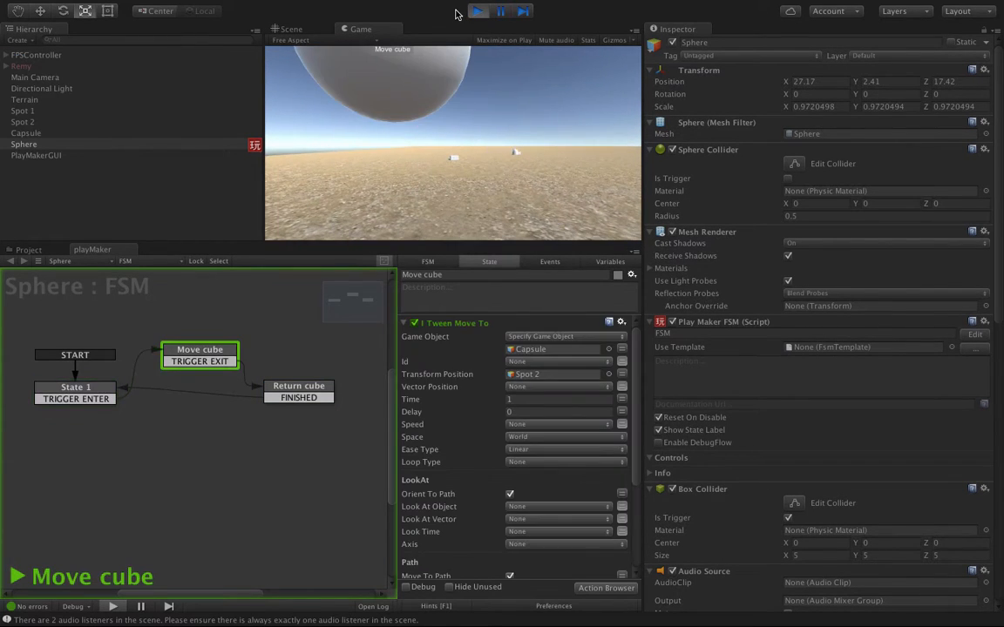
key(s)
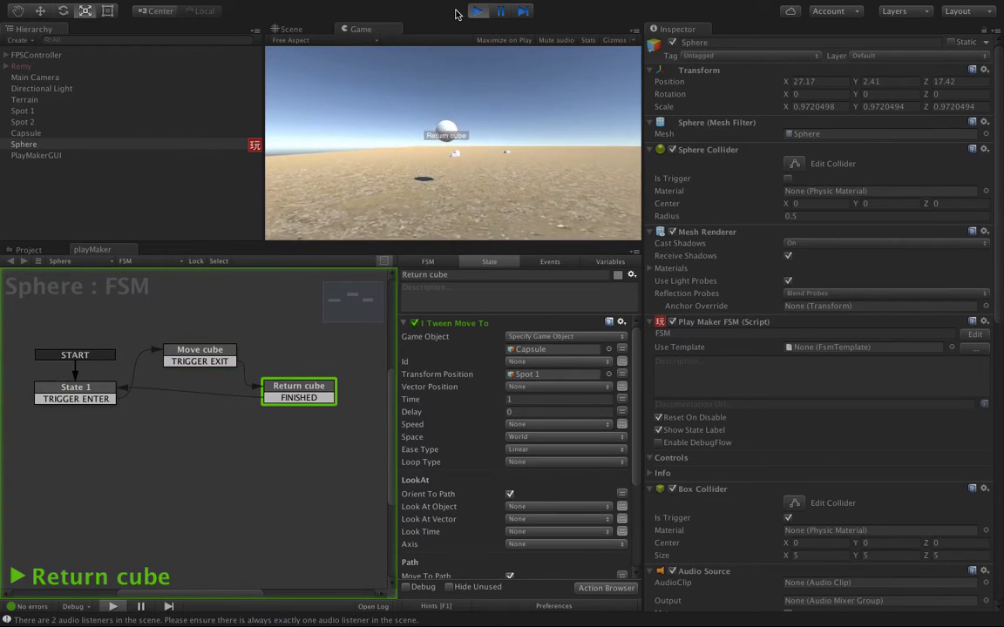
key(w)
key(s)
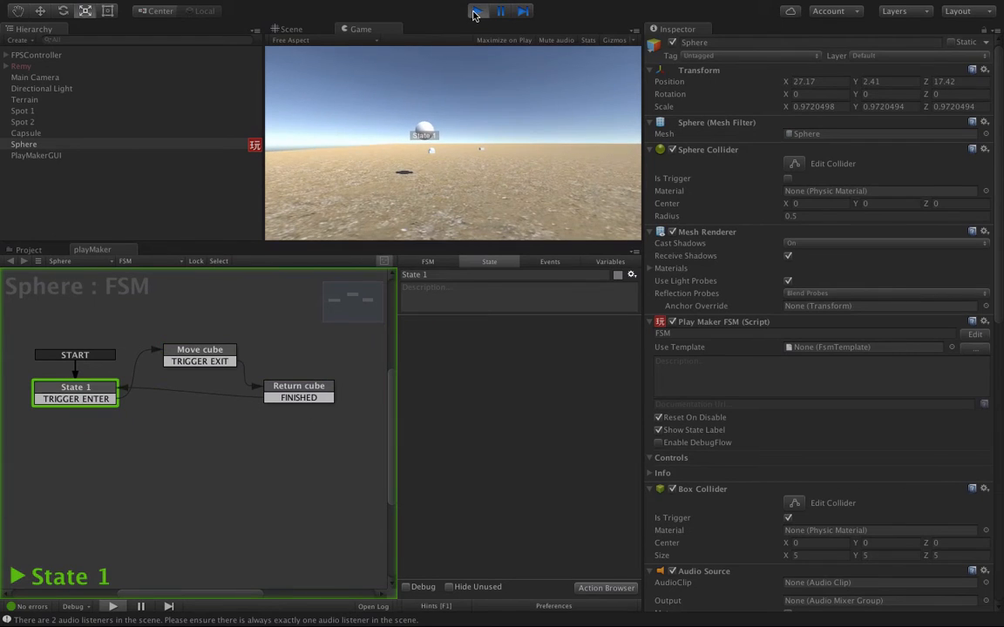
click(475, 13)
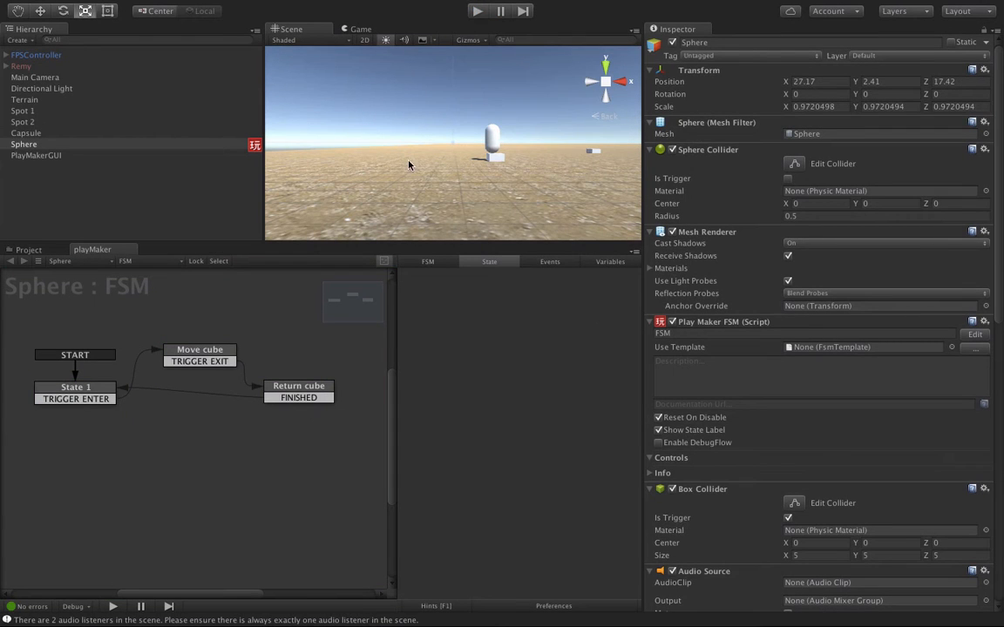
Switch to the Mixamo site in Chrome, open its store by browsing animations, and look over the featured packs
key(super+Tab)
key(super+Tab)
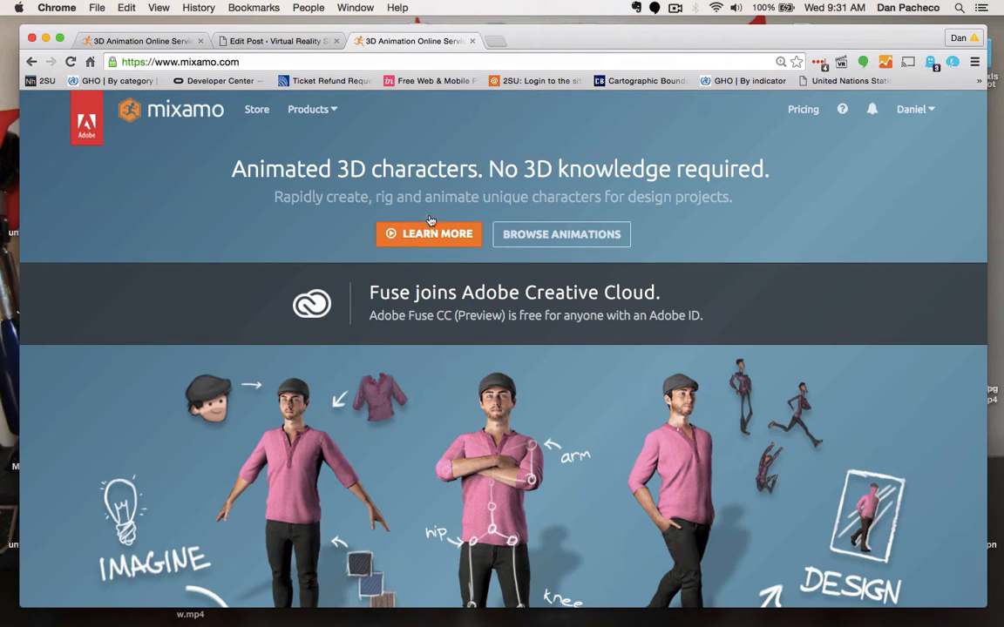
click(565, 235)
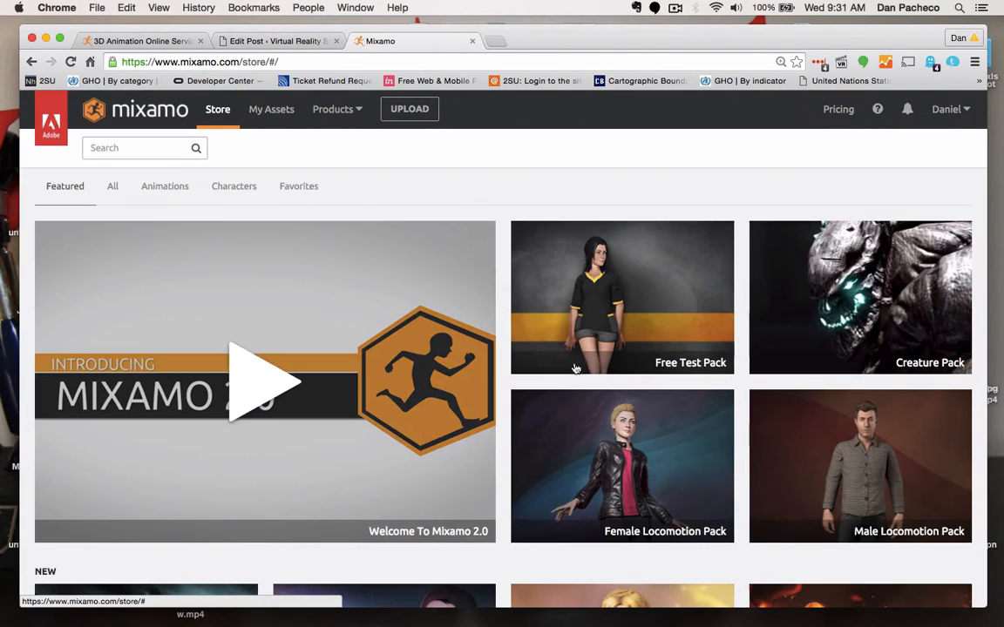
scroll(676, 347, down, 4)
scroll(677, 348, down, 4)
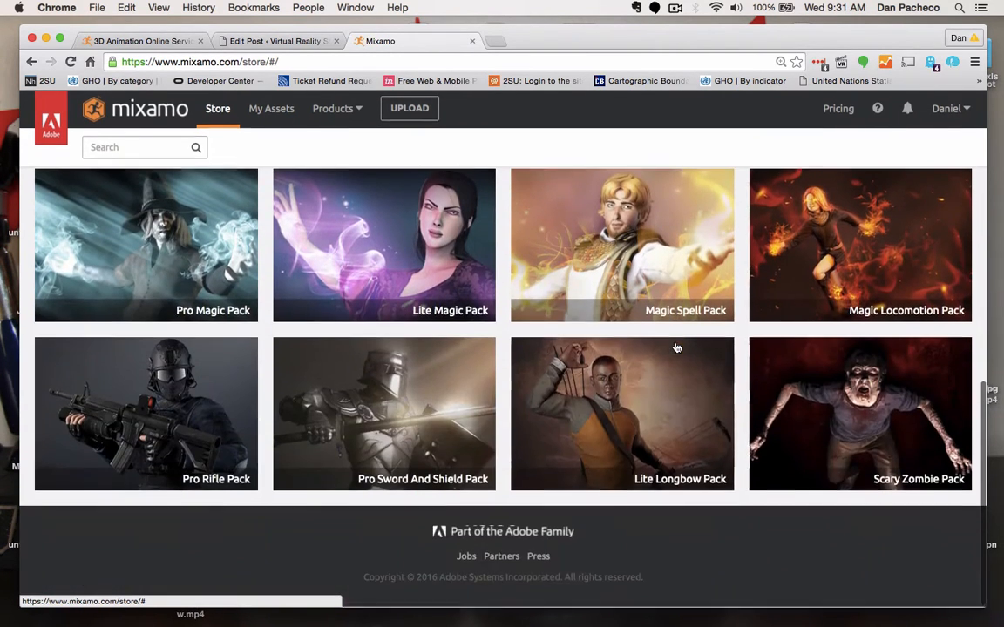
scroll(676, 348, up, 6)
scroll(676, 348, up, 1)
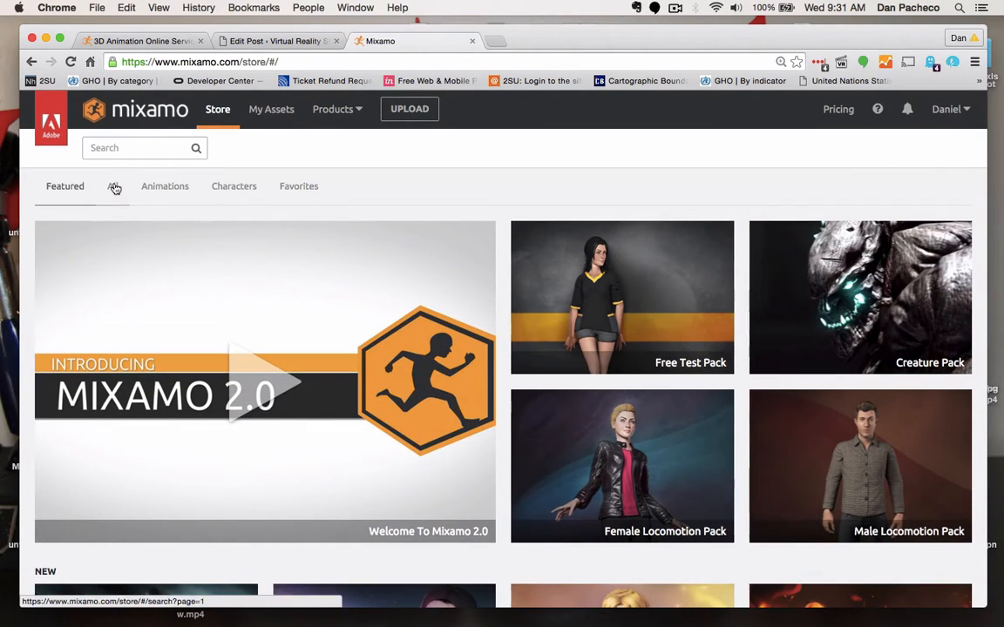
Show the store's Characters category and look through the first page of characters
click(235, 188)
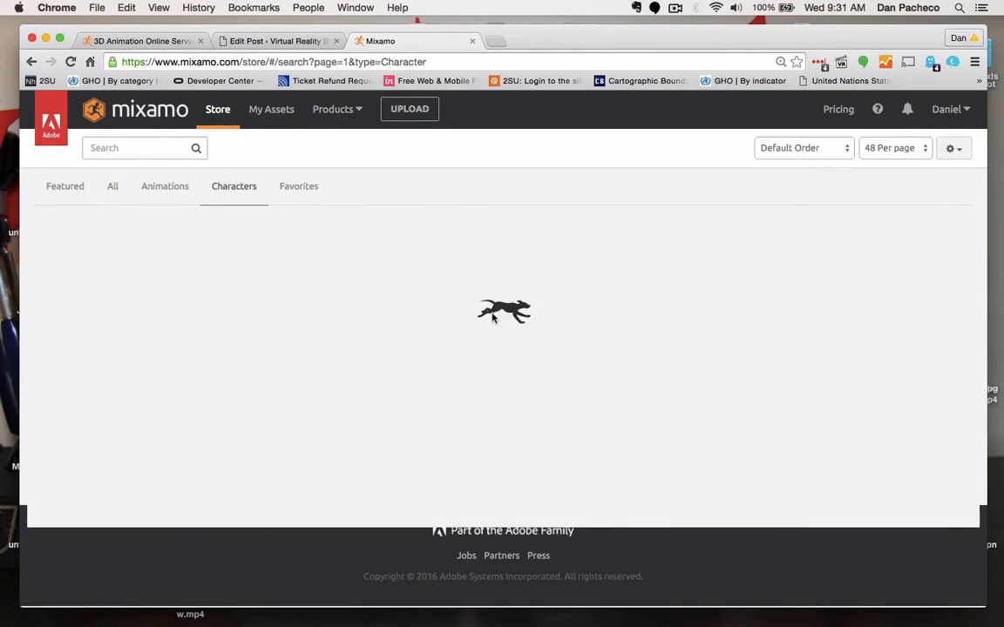
scroll(484, 401, down, 5)
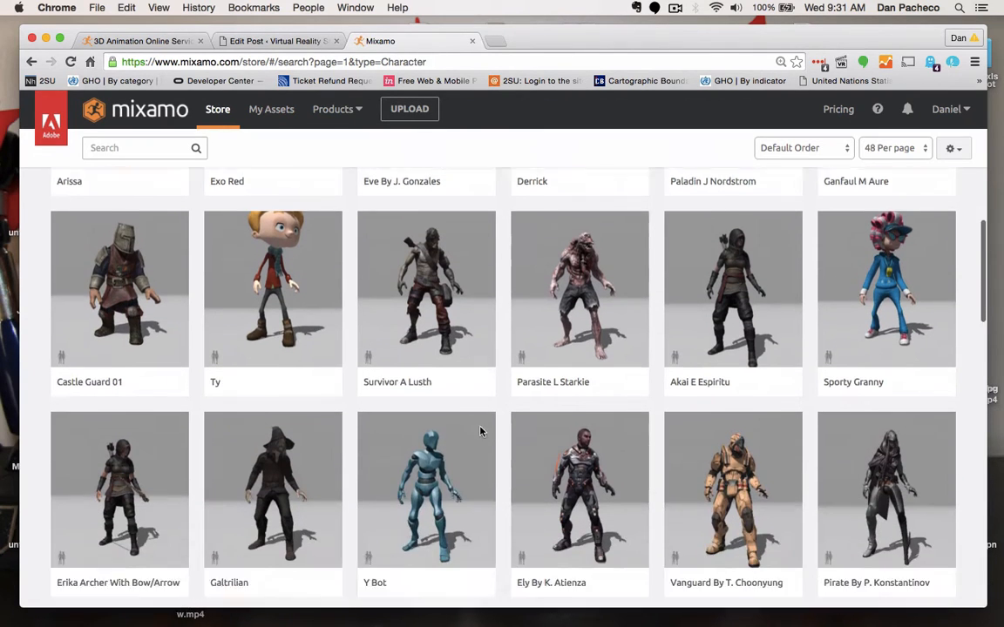
scroll(481, 433, down, 5)
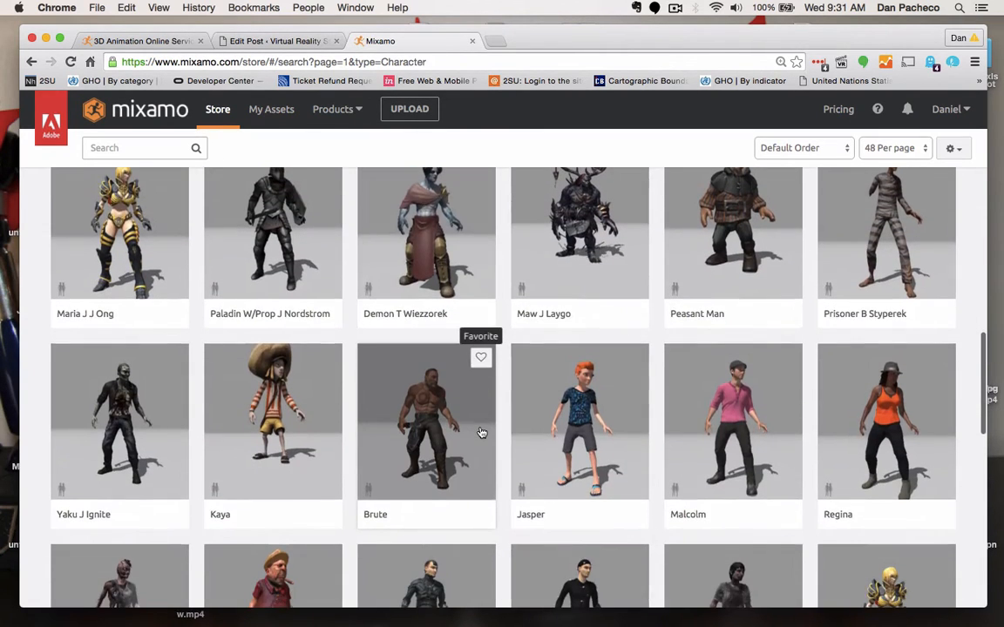
scroll(481, 433, down, 2)
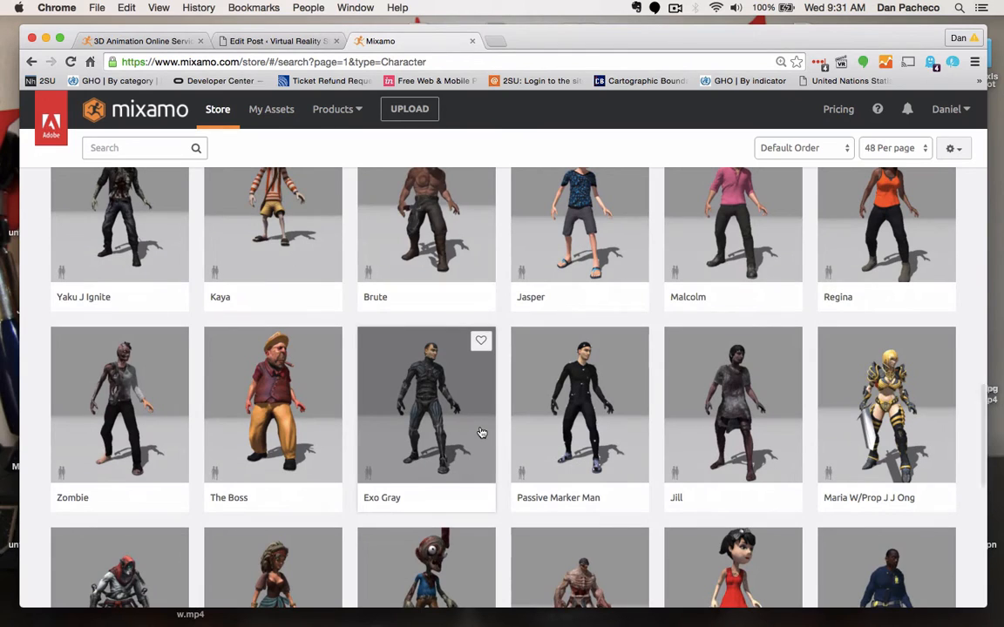
scroll(481, 434, down, 6)
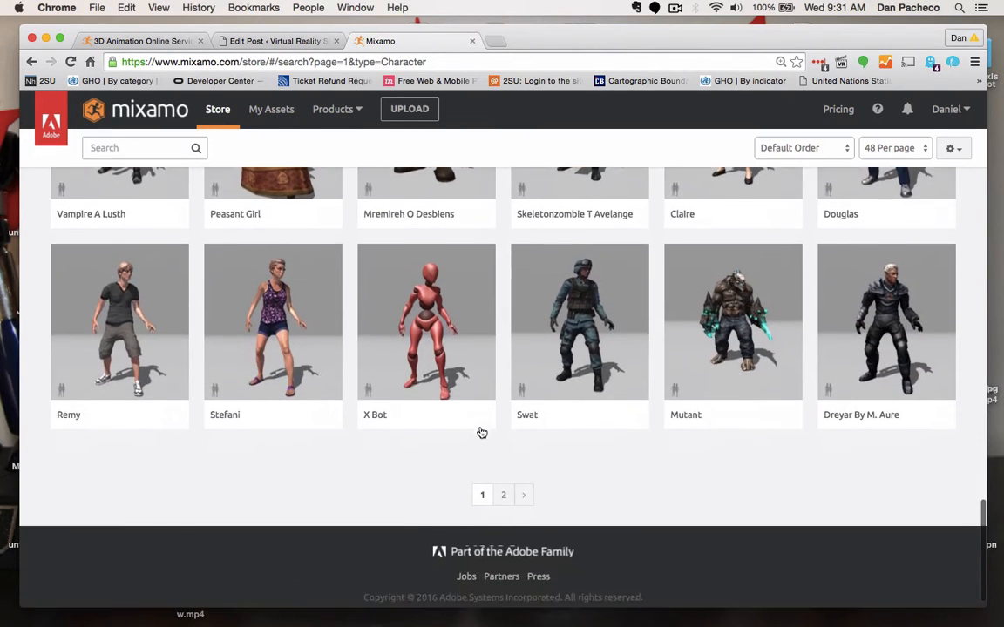
scroll(481, 433, down, 1)
Open page 2 of the characters and look through it to the end
click(505, 476)
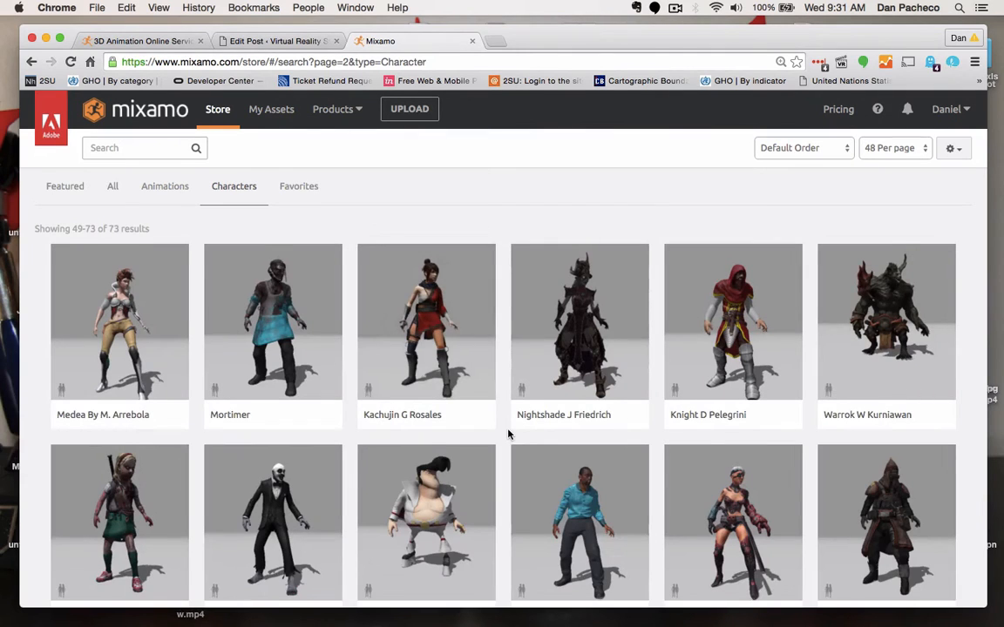
scroll(509, 434, down, 4)
scroll(509, 434, down, 5)
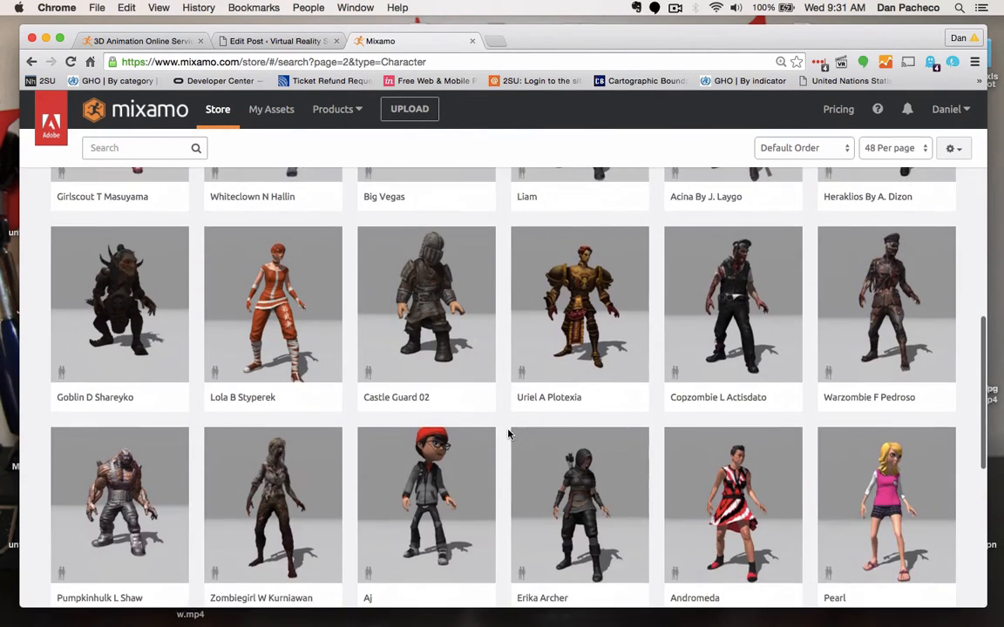
scroll(509, 434, down, 1)
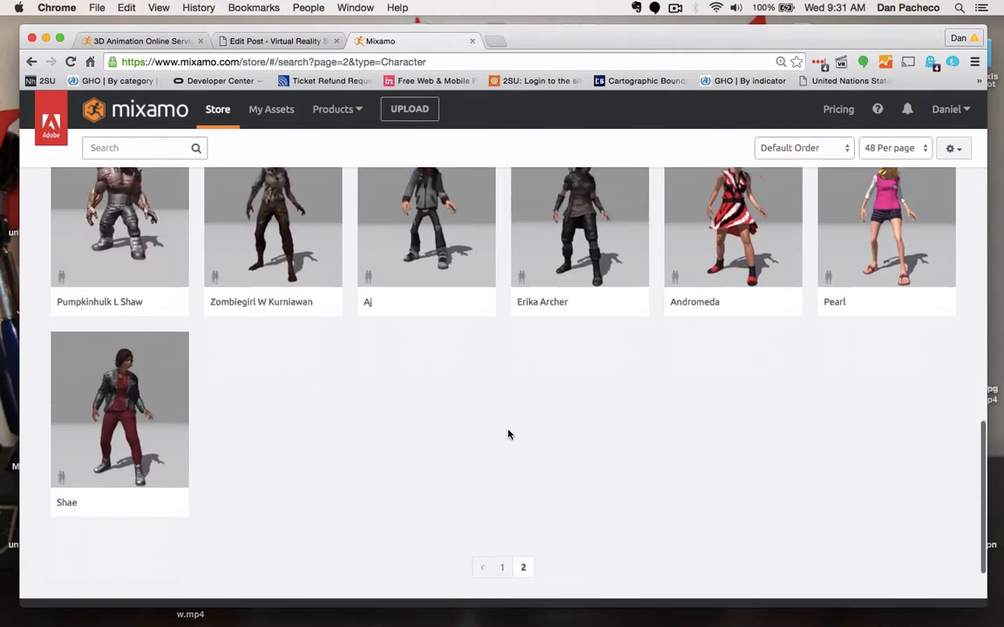
Open the Shae character and rotate the 3D preview until the character faces forward
scroll(509, 434, up, 1)
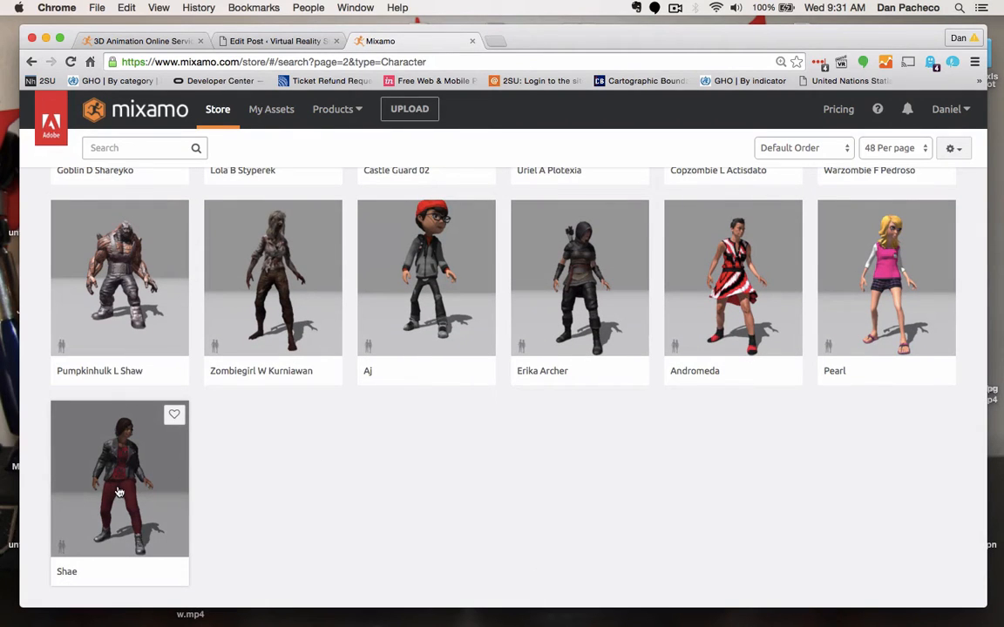
scroll(220, 500, up, 1)
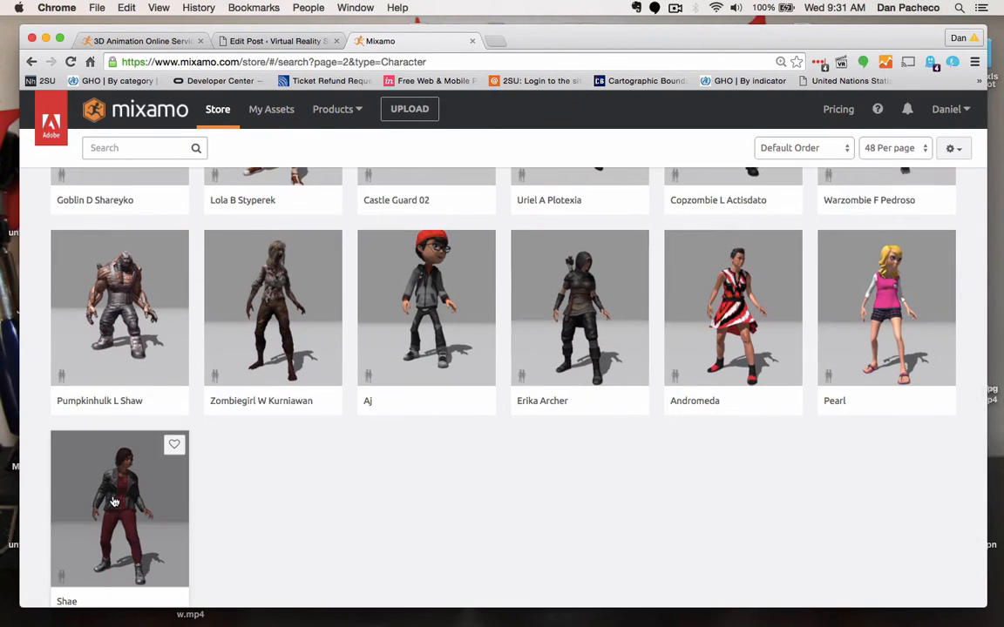
click(113, 502)
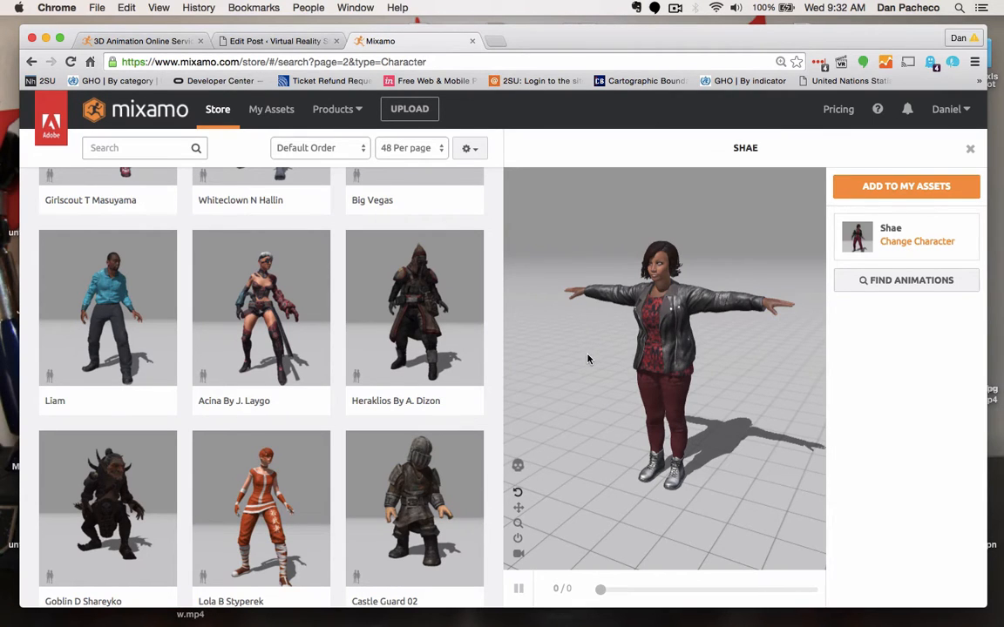
drag(587, 358, 669, 349)
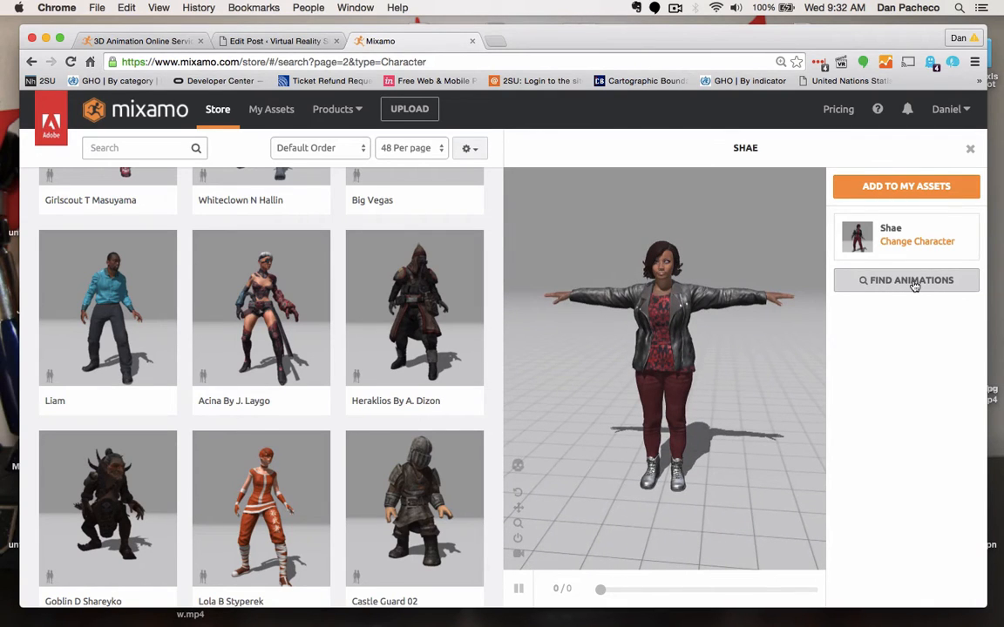
Find animations for Shae, browse the human animations, and preview Roundhouse Kick and Jumping Down on the character
click(913, 283)
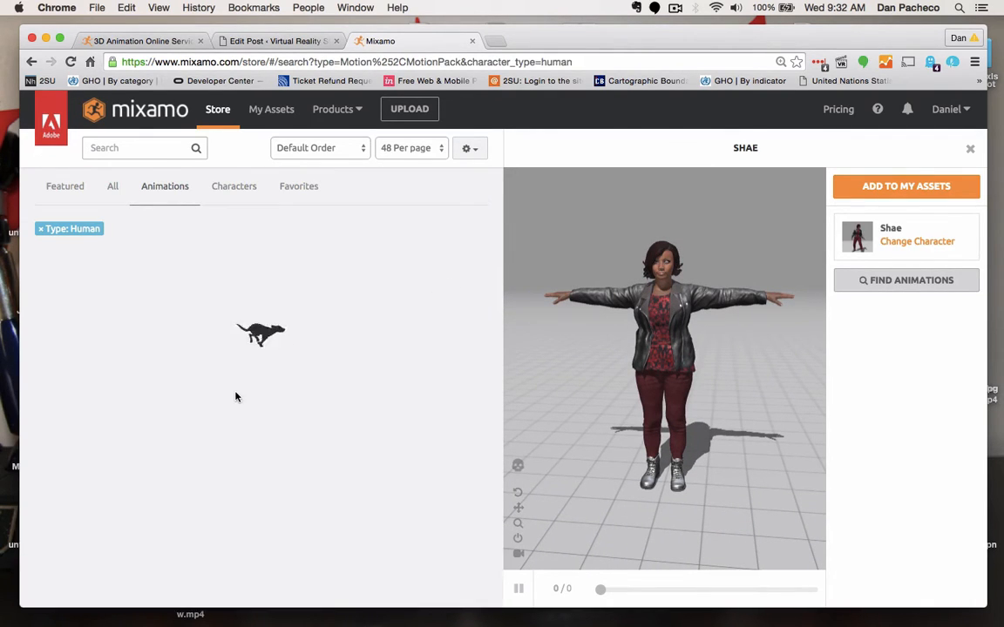
scroll(306, 407, down, 2)
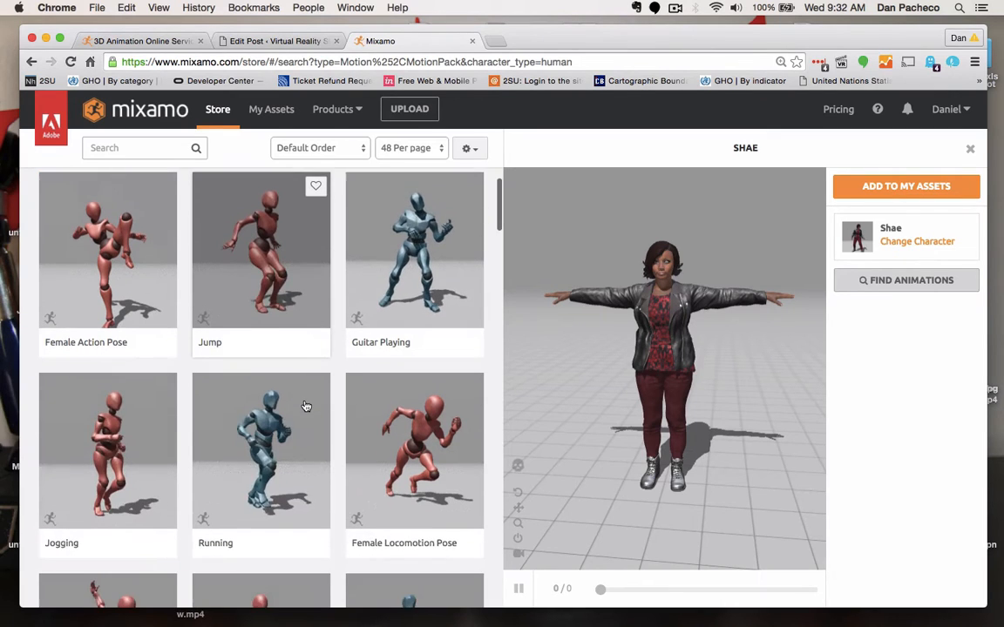
scroll(306, 406, down, 15)
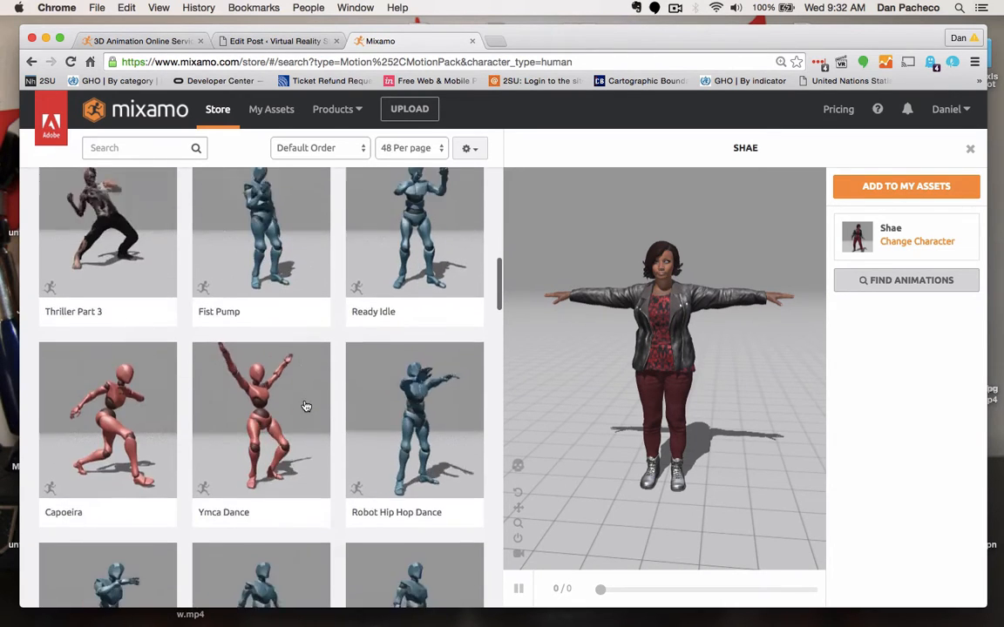
scroll(306, 406, down, 15)
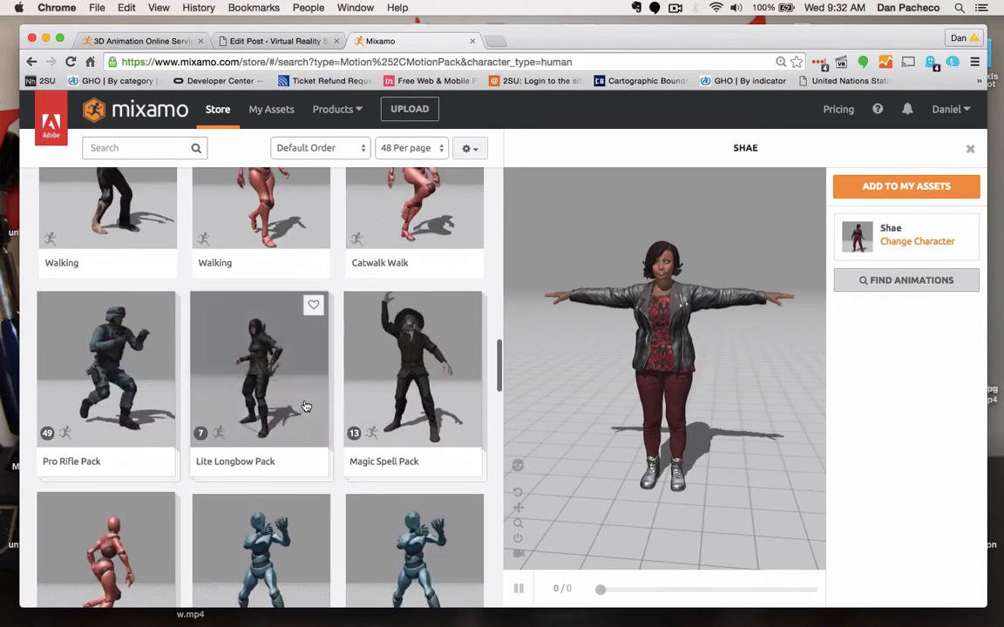
scroll(306, 406, down, 8)
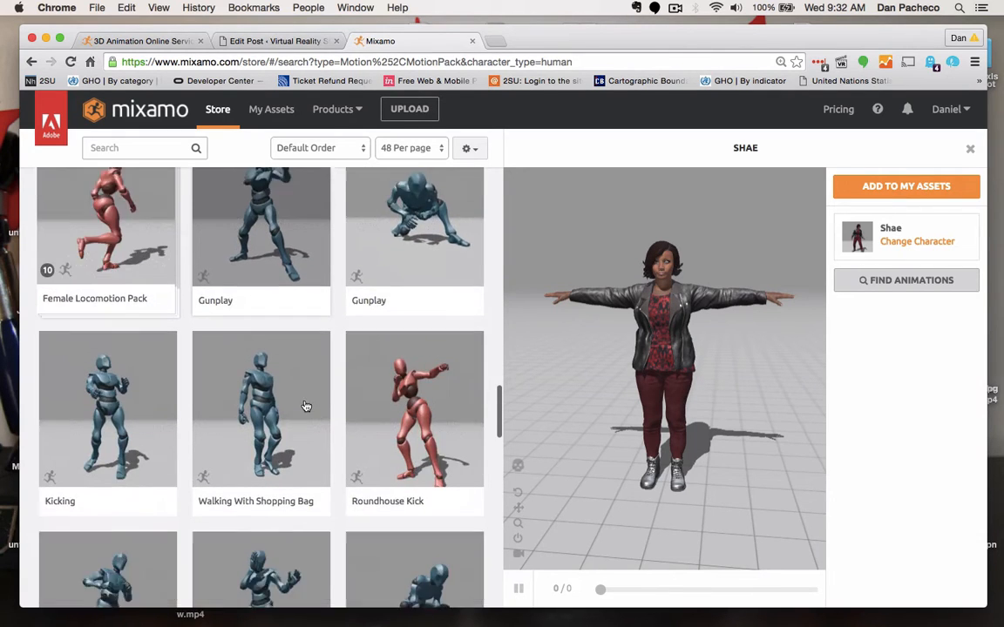
scroll(306, 406, down, 4)
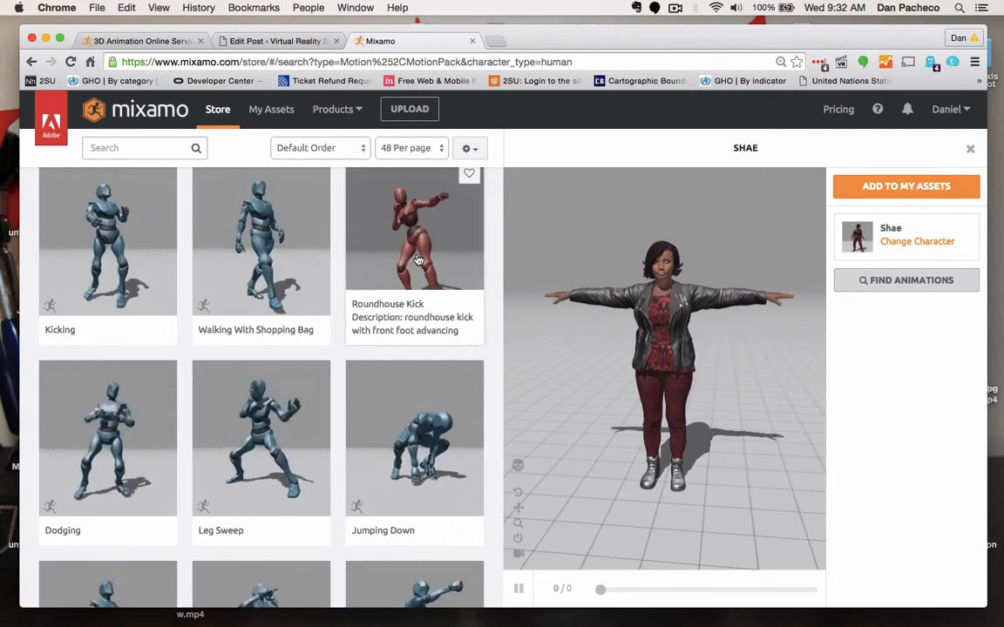
click(420, 246)
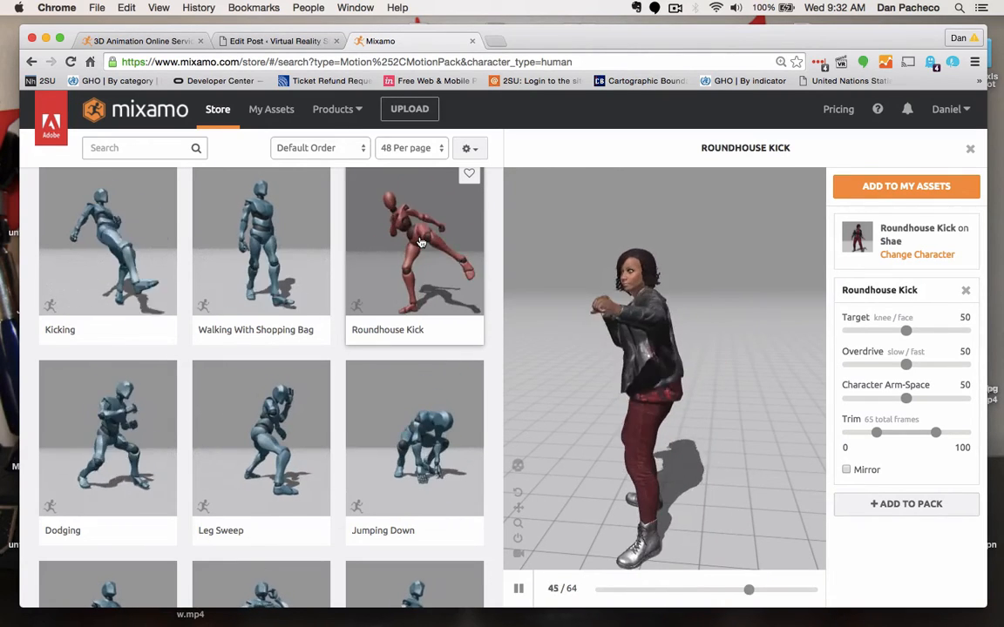
click(413, 431)
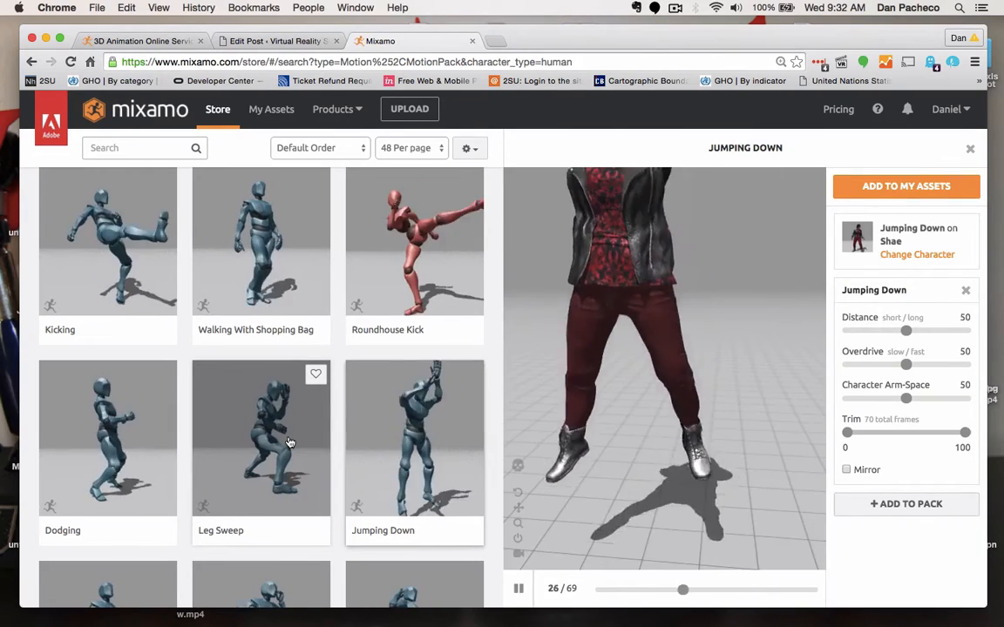
Look through more of the human animations and preview the Walking animation in the row below Dodging on Shae
scroll(290, 442, down, 3)
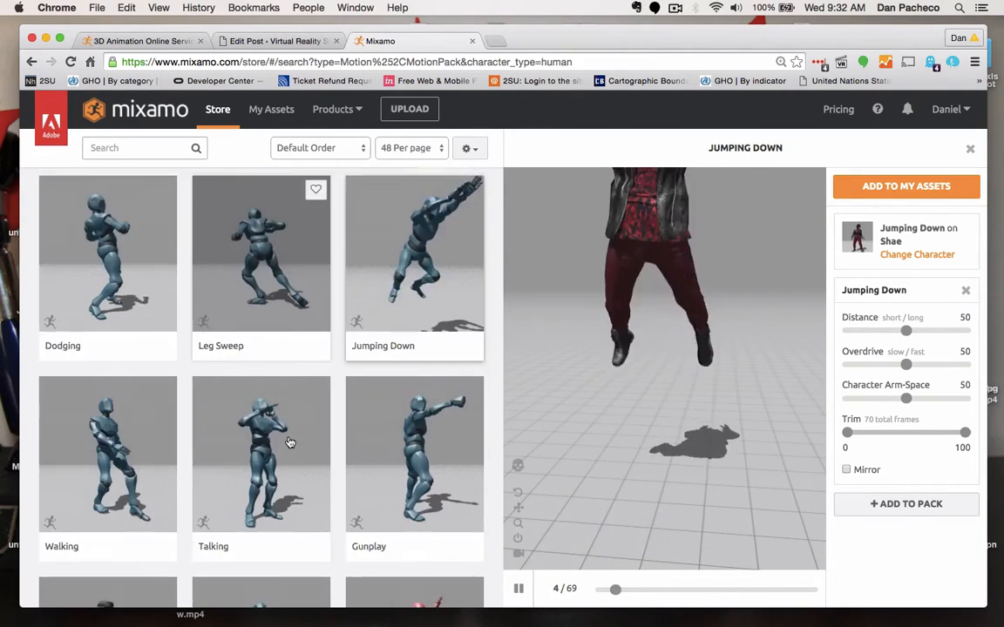
scroll(290, 443, down, 10)
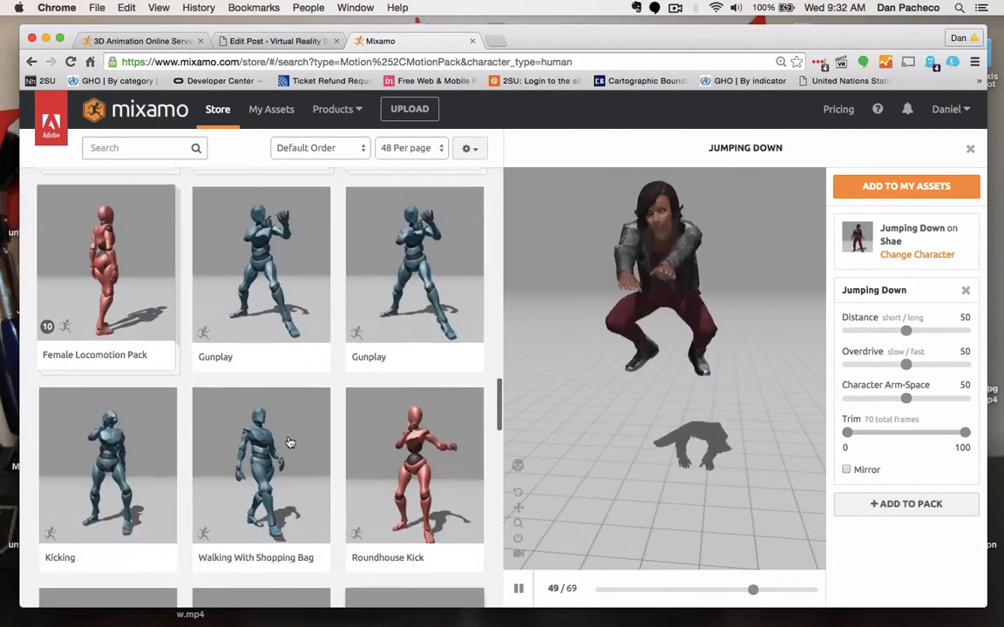
scroll(290, 442, down, 6)
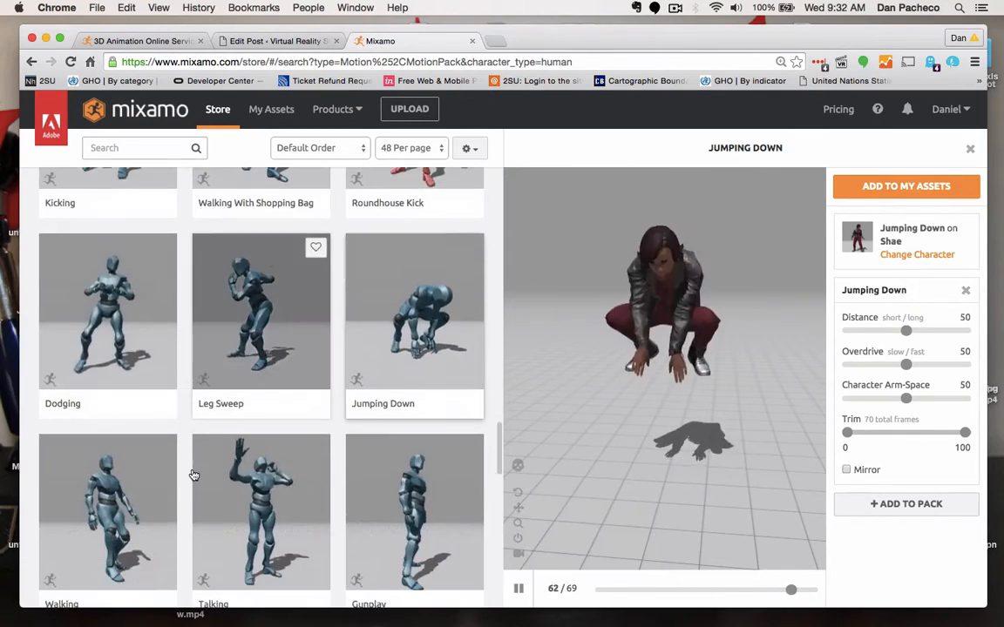
scroll(194, 475, down, 3)
click(133, 418)
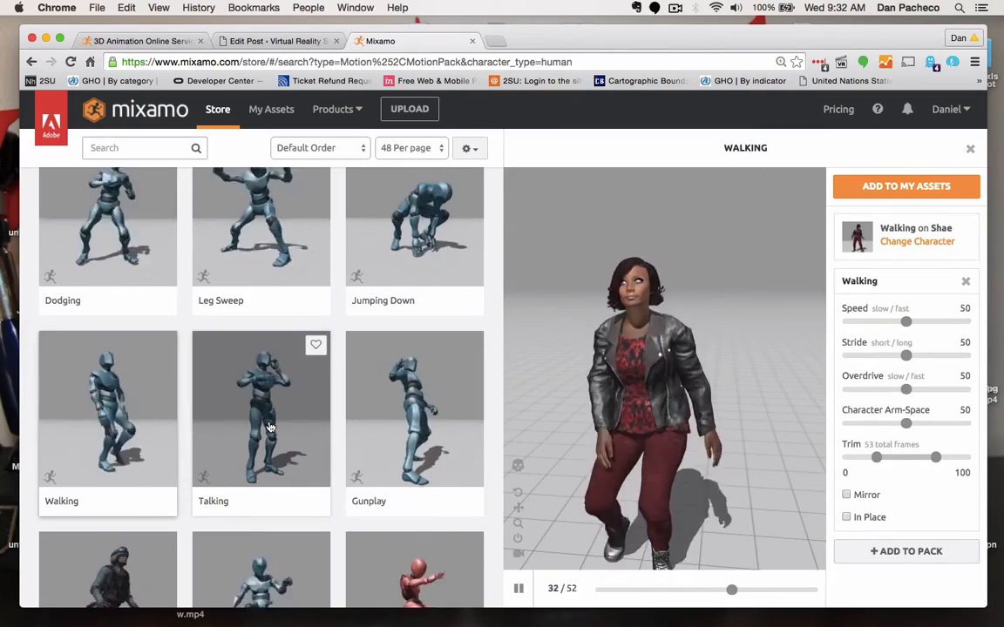
Search the store's human animations for "walk"
scroll(261, 436, down, 2)
scroll(234, 453, up, 4)
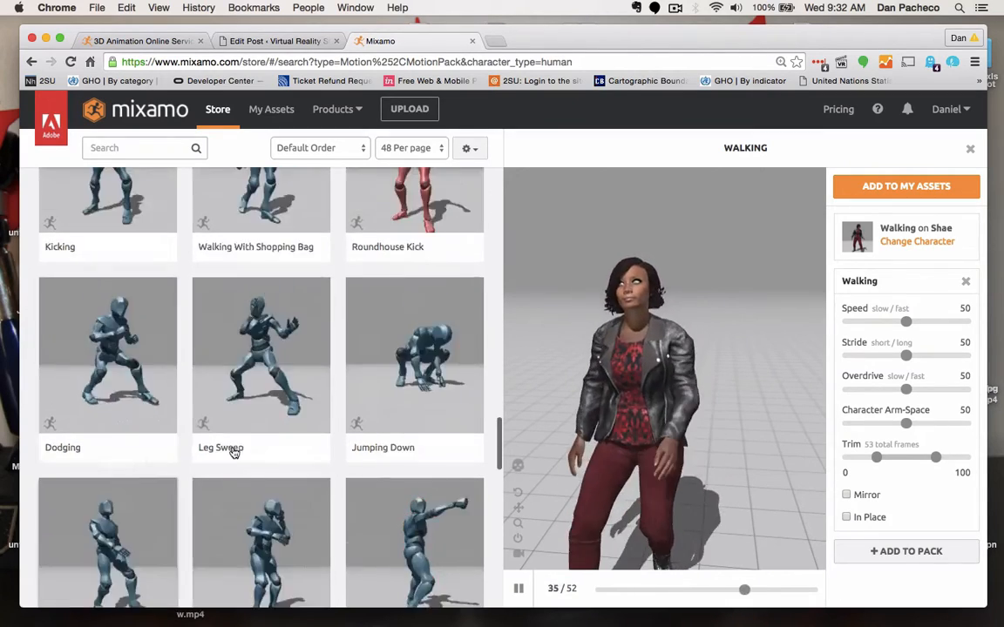
scroll(233, 453, up, 15)
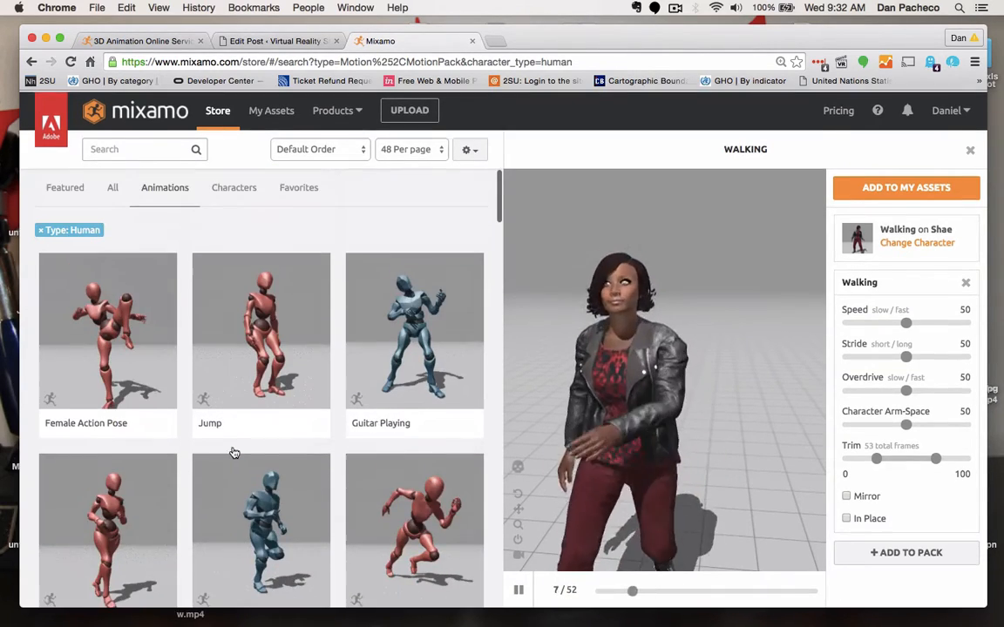
click(138, 148)
text(walk)
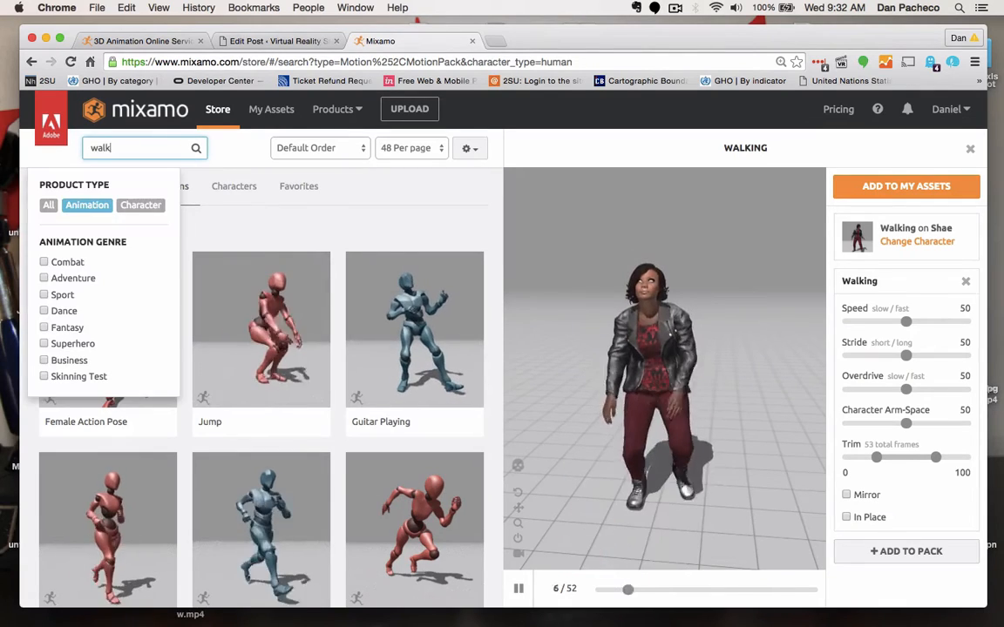
key(Return)
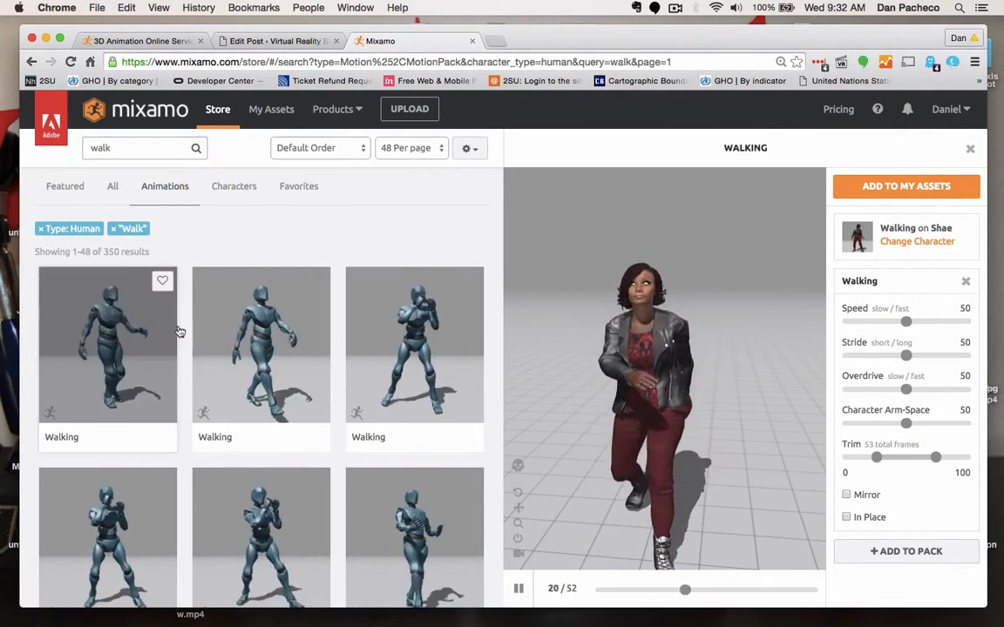
Preview the first Walking result on Shae, then apply the male happy walk and try it at Speed 26
click(117, 340)
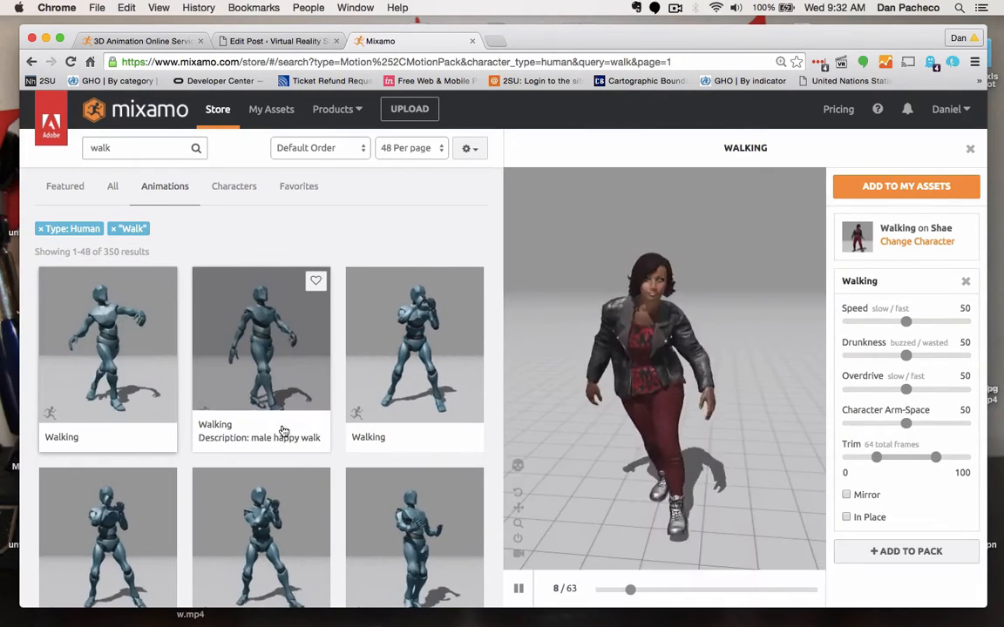
scroll(285, 349, down, 1)
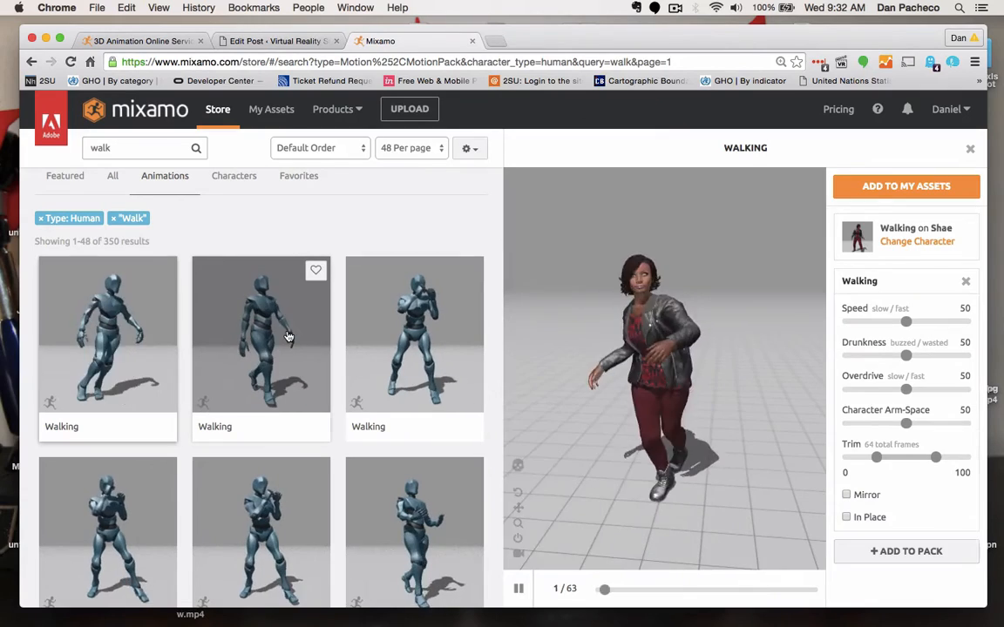
click(288, 337)
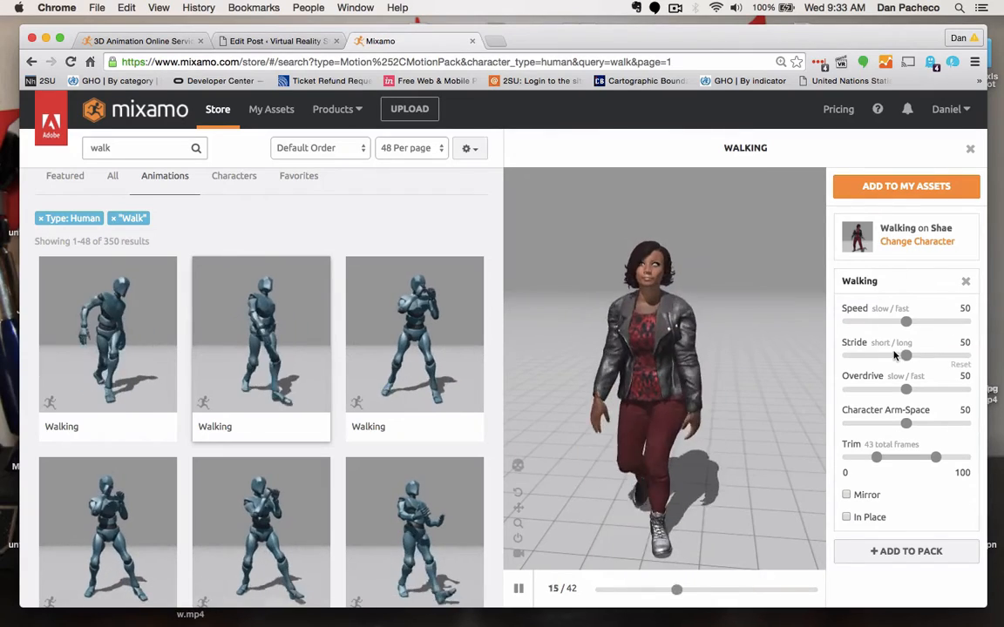
drag(906, 324, 891, 324)
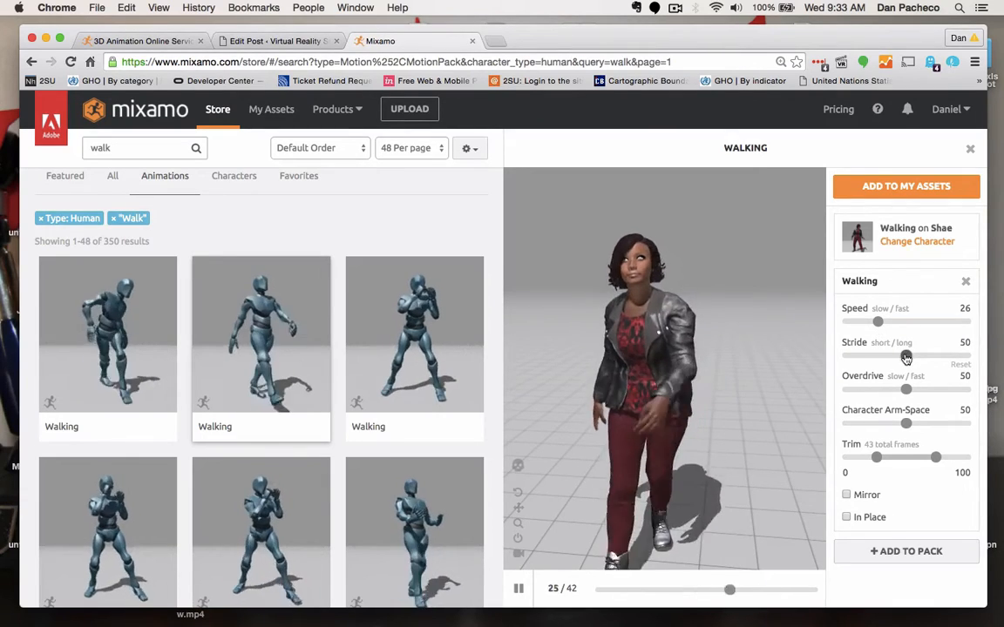
Add Shae with the Walking animation to My Assets and open that animation from the character's own animations
click(914, 189)
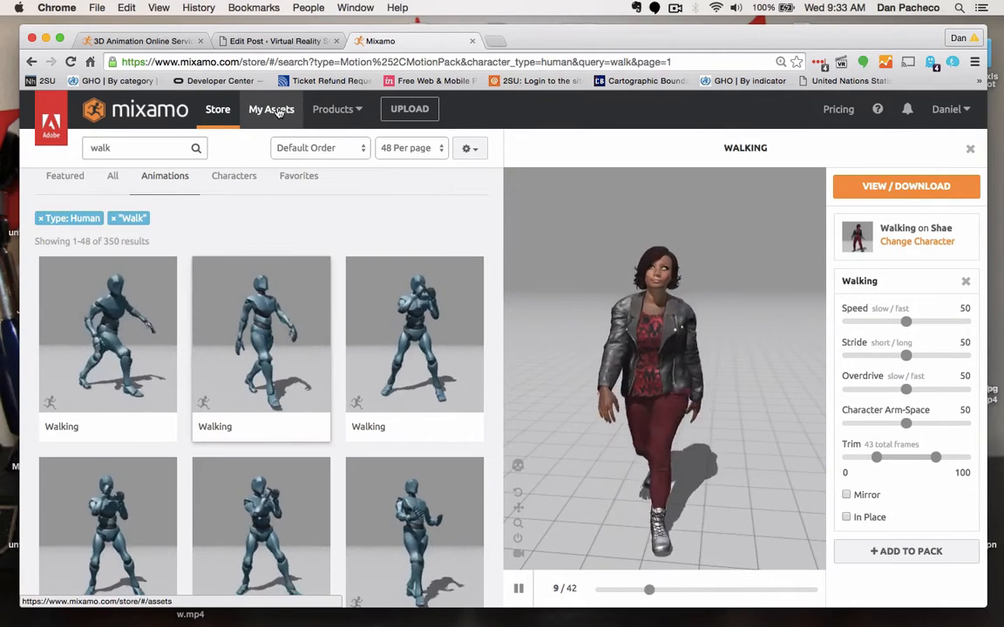
click(278, 110)
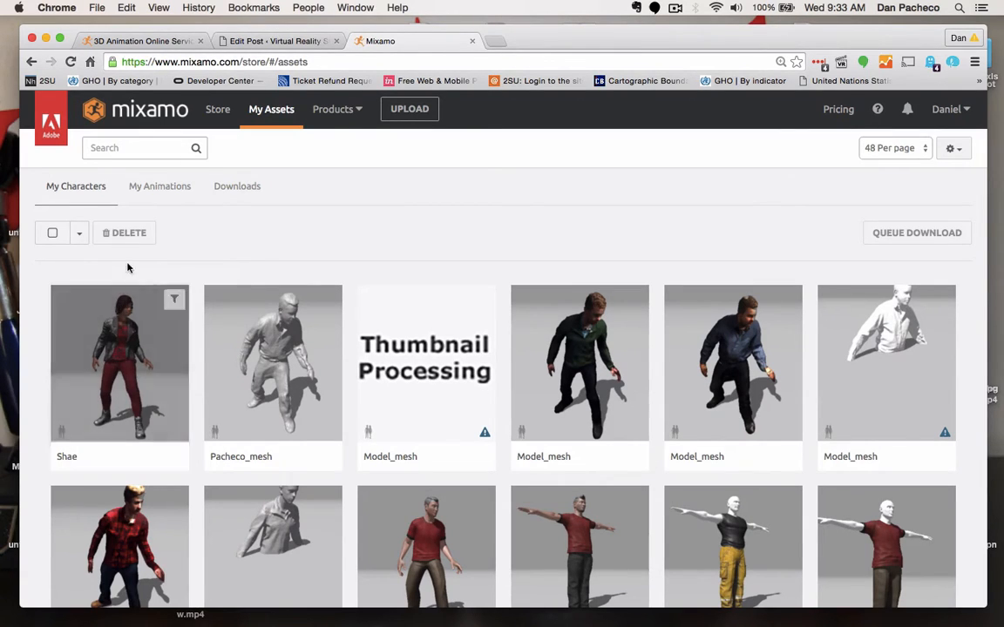
click(175, 299)
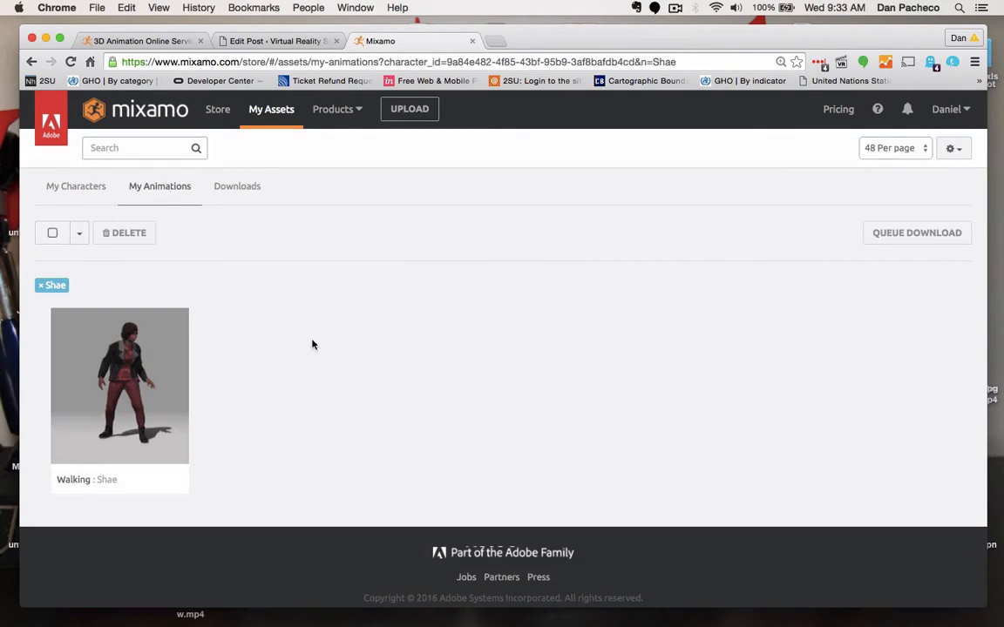
click(135, 346)
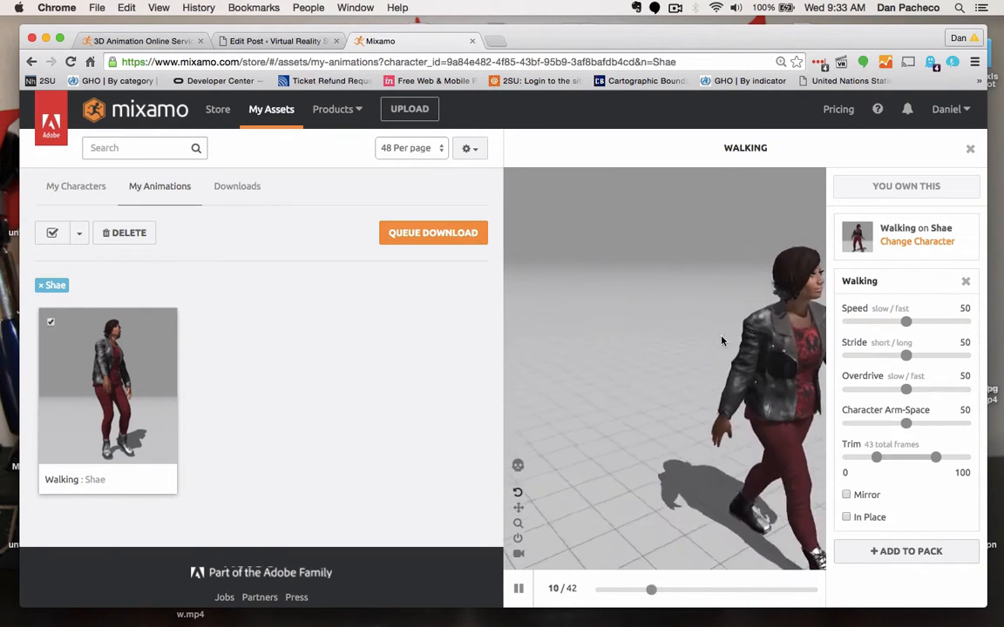
Open the download settings for Shae's Walking animation and choose the FBX for Unity (.fbx) format, keeping With Skin
click(445, 239)
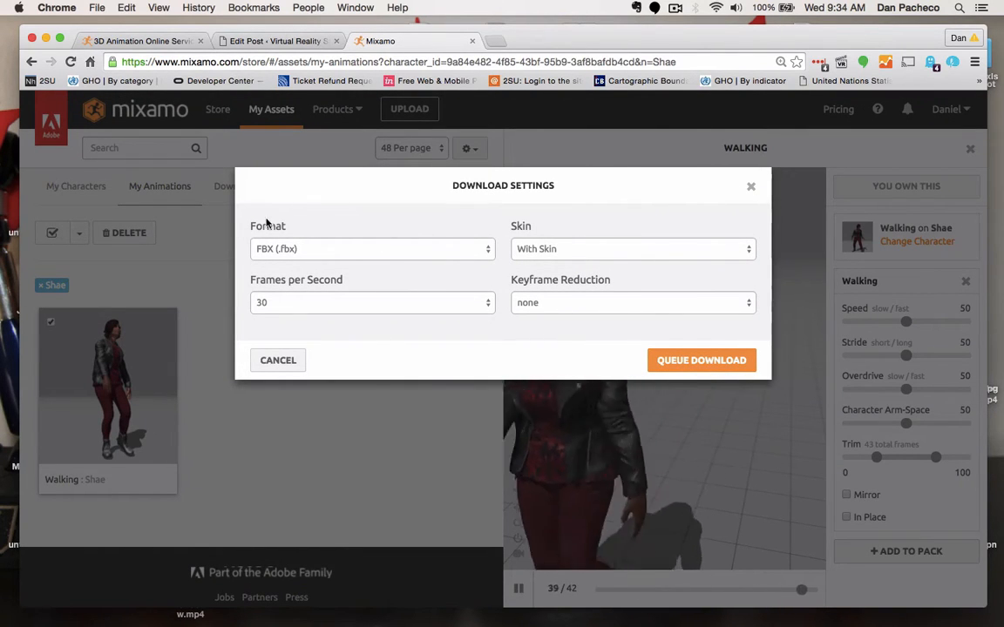
click(464, 252)
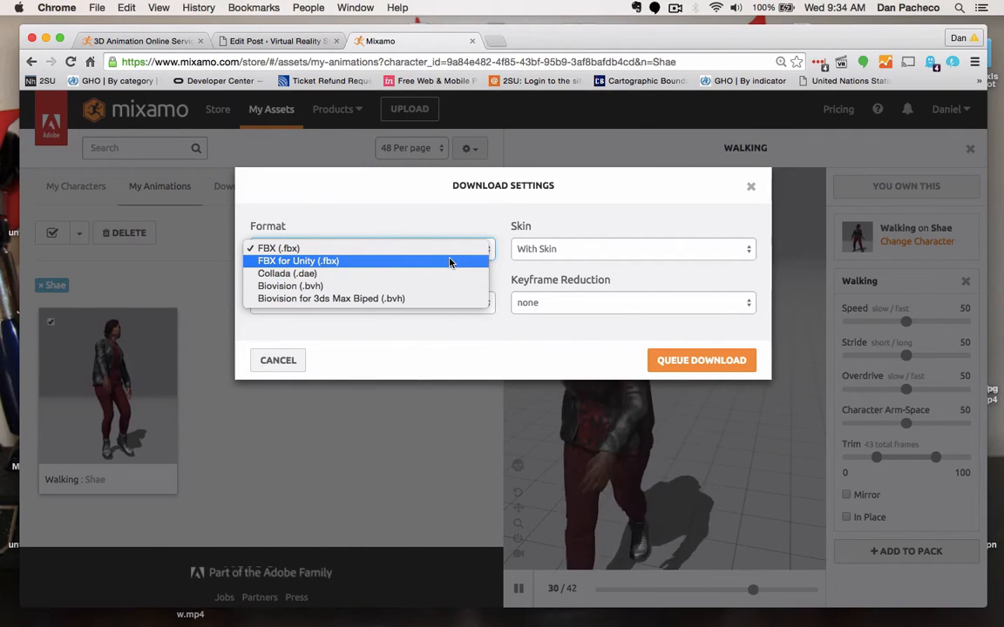
key(Escape)
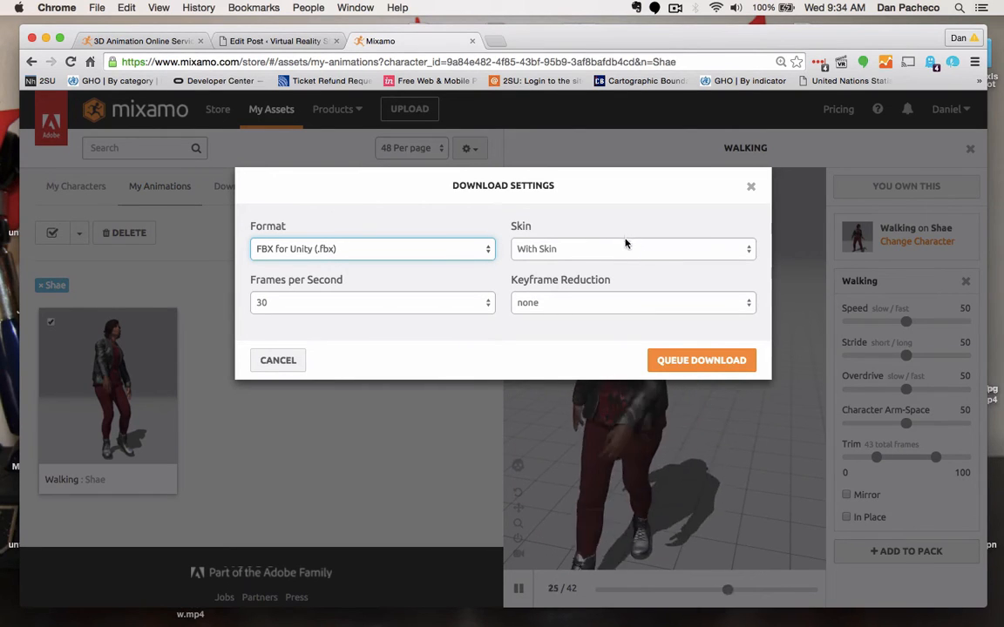
click(686, 252)
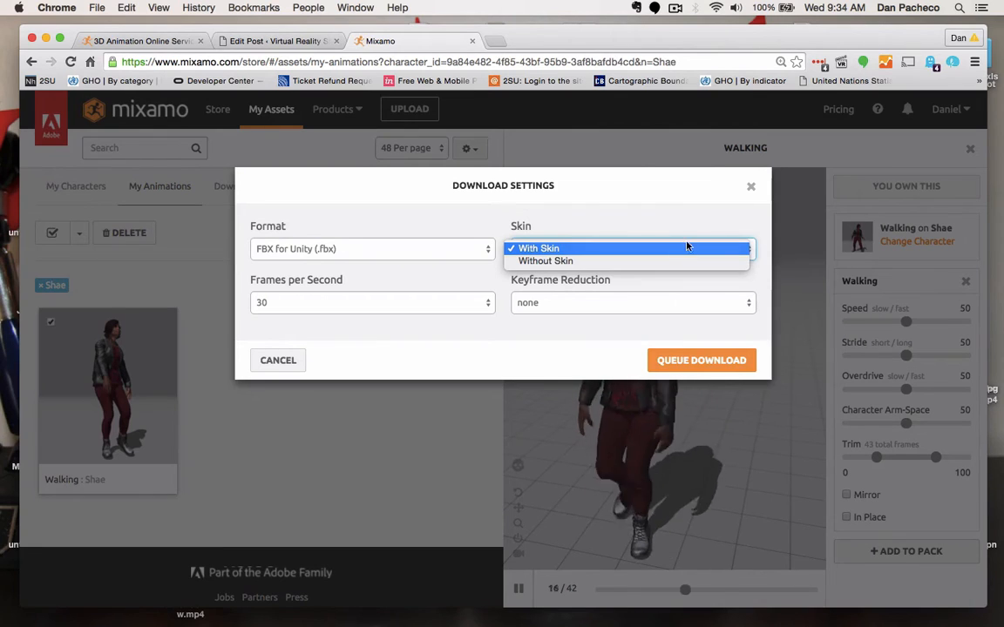
click(696, 215)
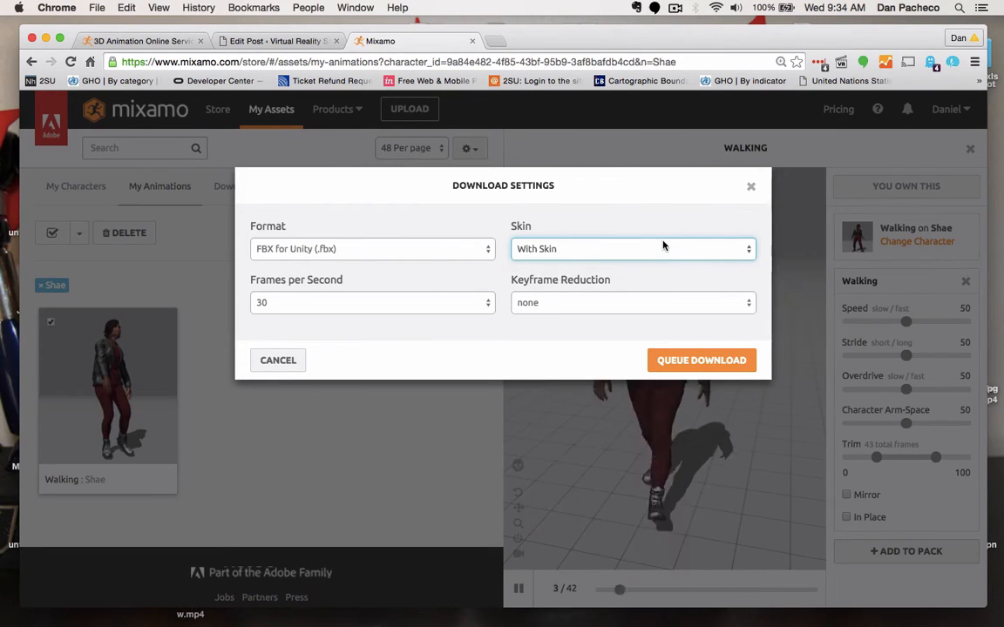
click(661, 253)
click(662, 217)
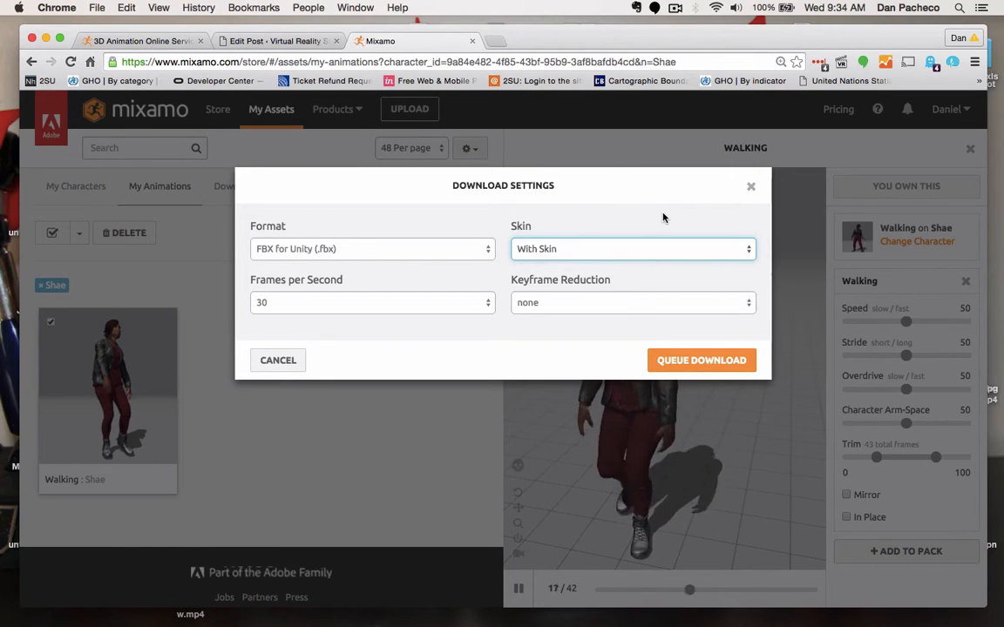
Set the download to 60 frames per second and queue it
click(353, 302)
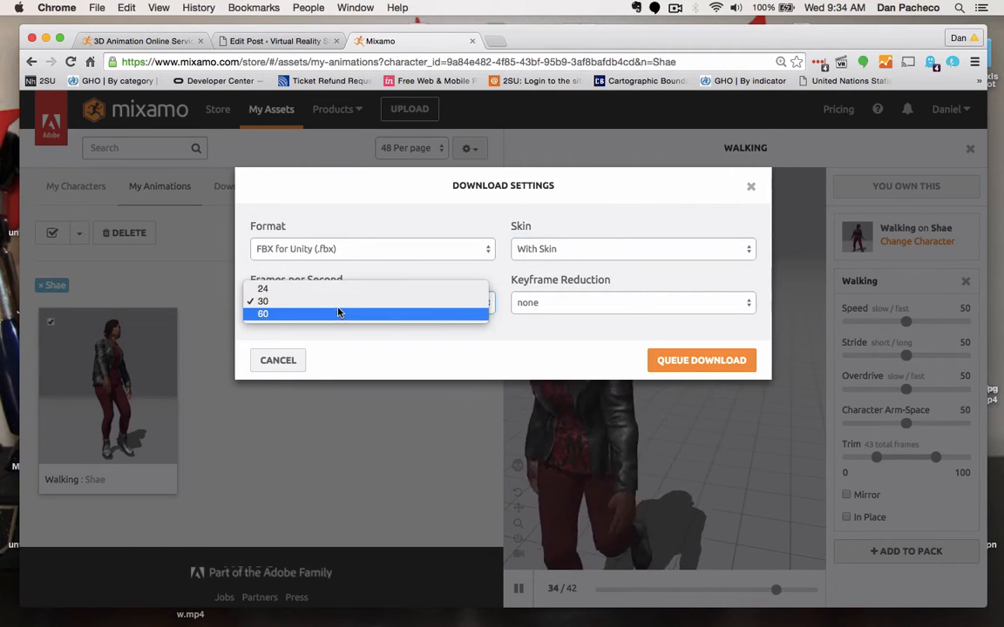
click(339, 313)
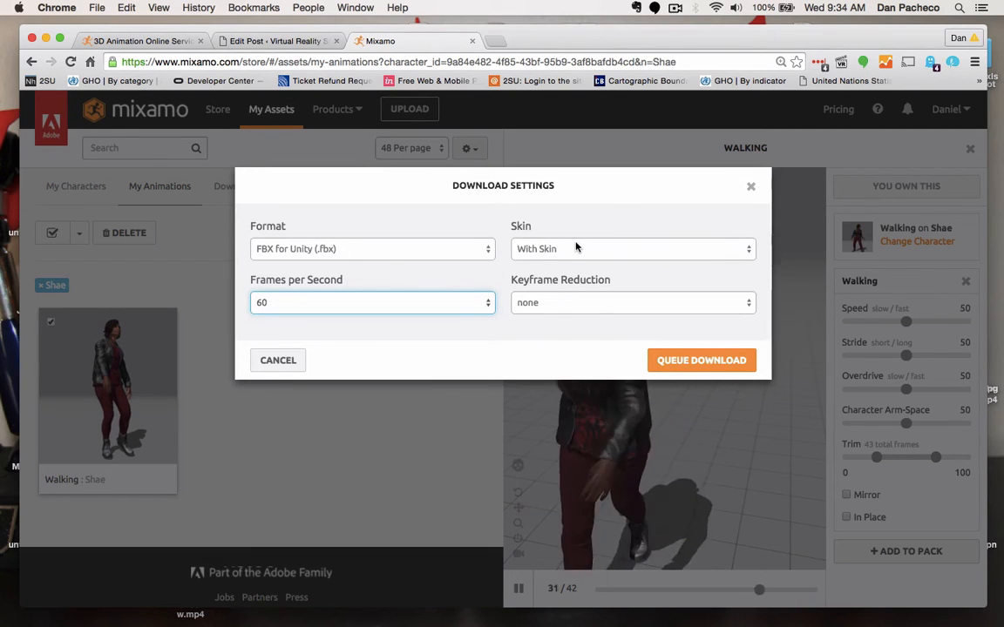
click(700, 361)
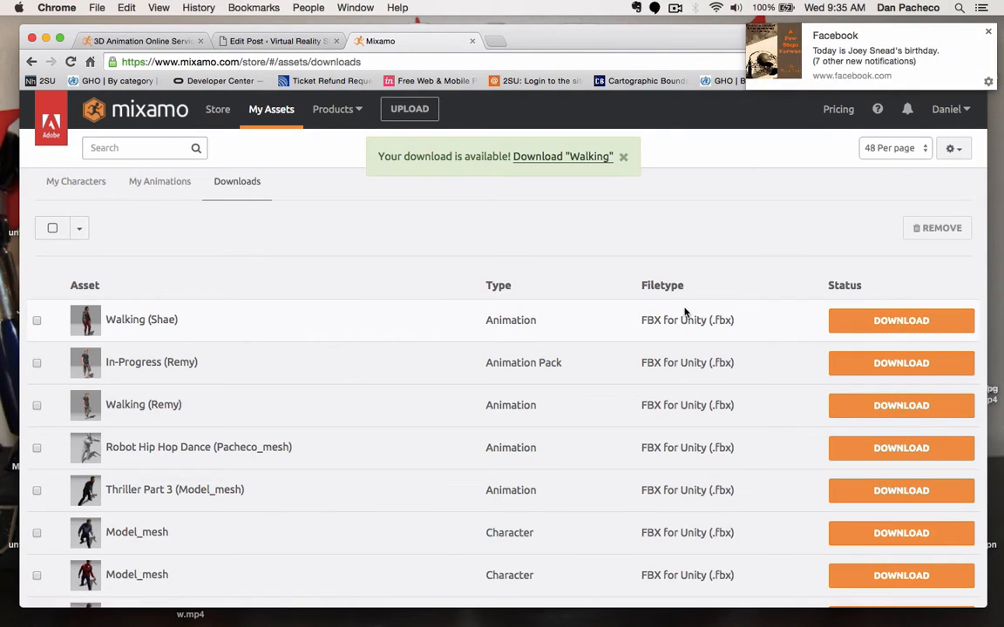
click(894, 320)
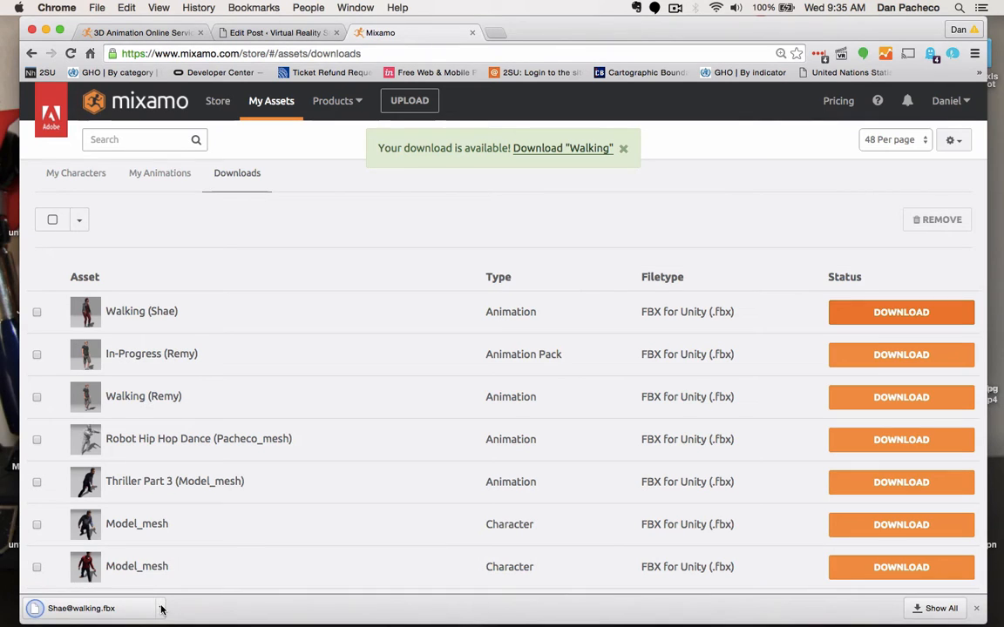
click(162, 607)
click(209, 589)
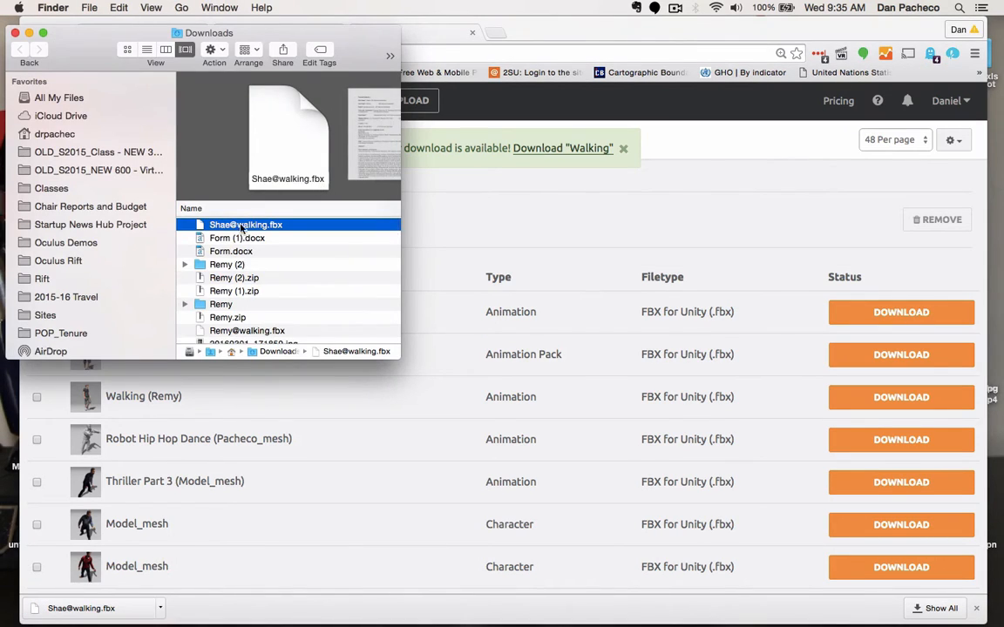
Switch to Unity and take its window out of full screen so the Downloads folder is accessible beside it
key(super+Tab)
key(super+Tab)
key(super+Tab)
key(super+Tab)
key(super+Tab)
key(super+Tab)
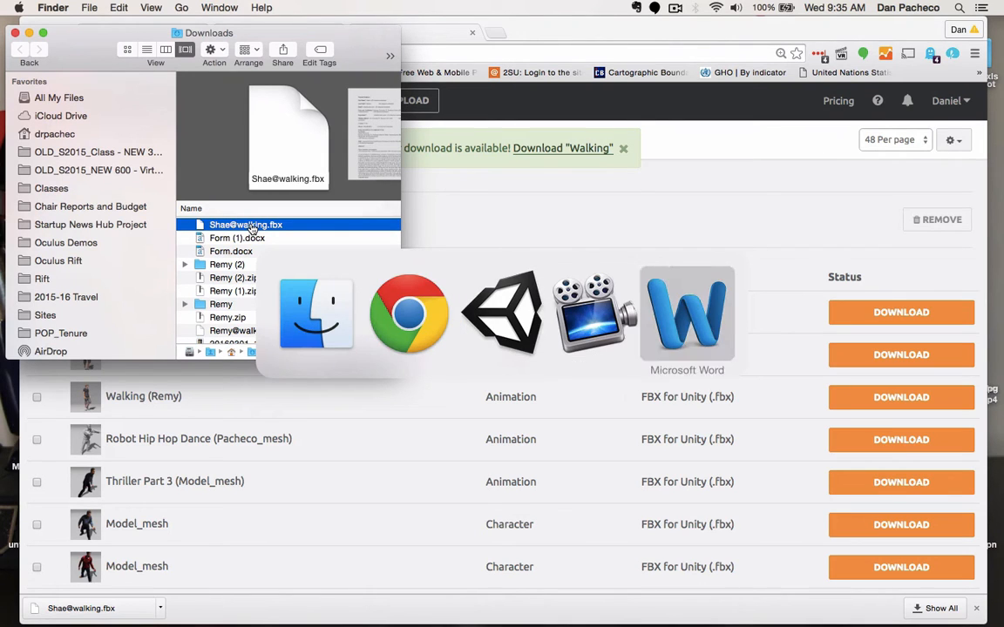
key(super+Tab)
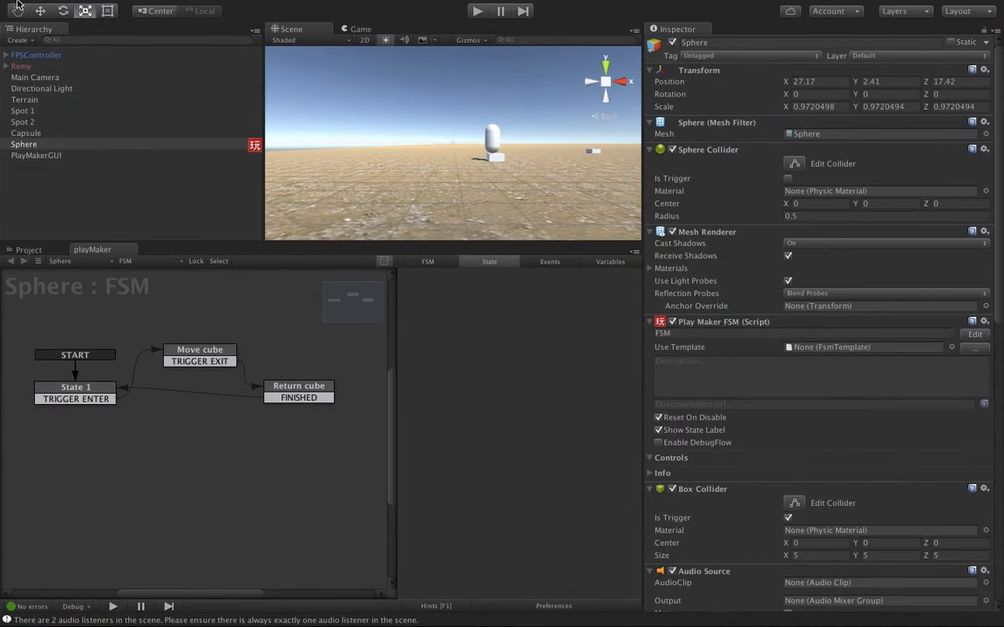
mouse_move(2, 6)
click(37, 23)
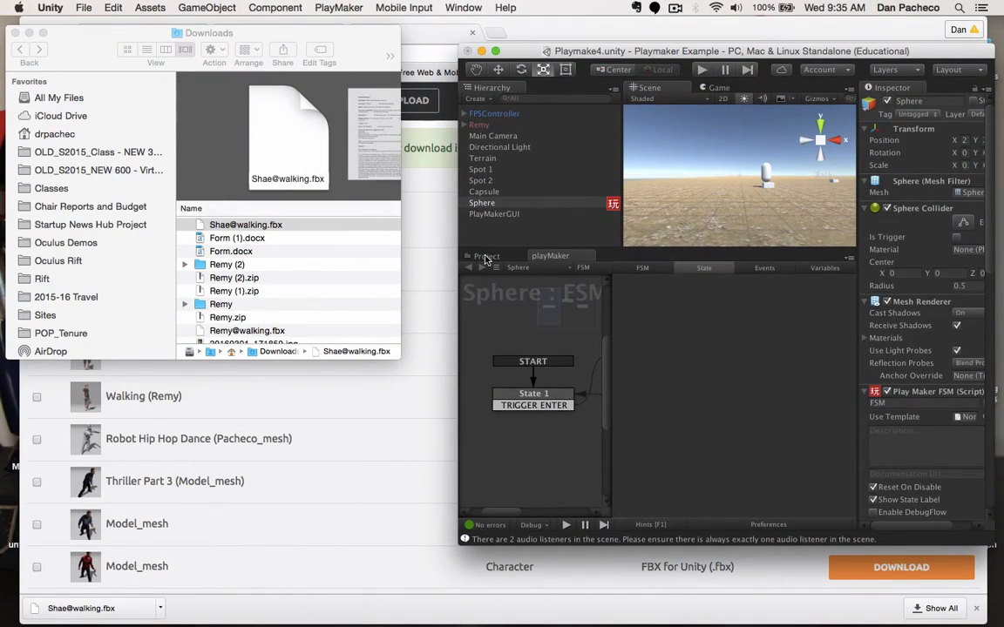
Create a folder named Characters in the project's Assets folder
click(486, 257)
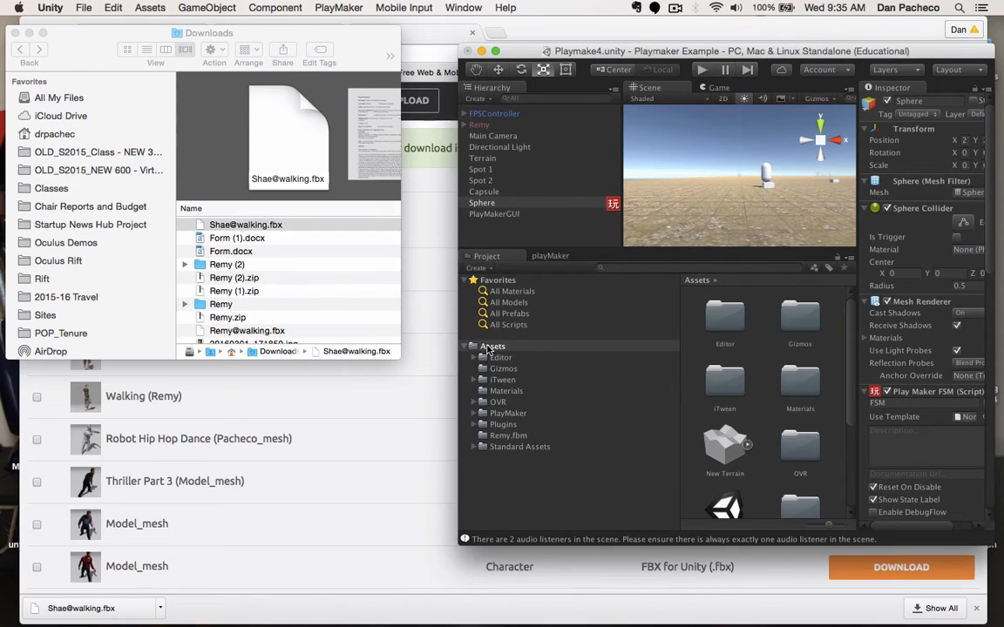
click(489, 347)
click(482, 268)
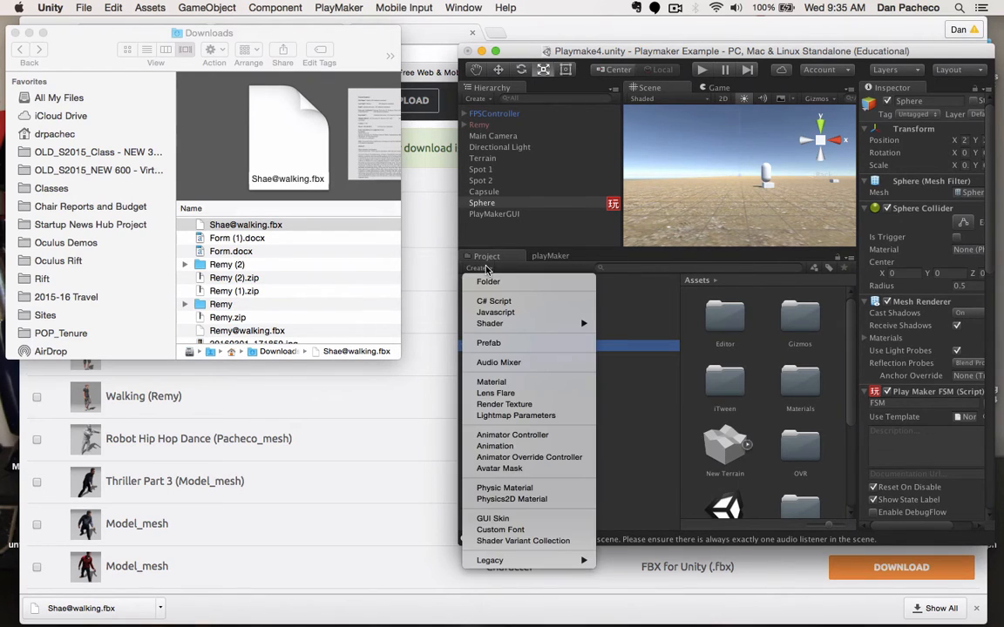
click(488, 282)
text(Ch)
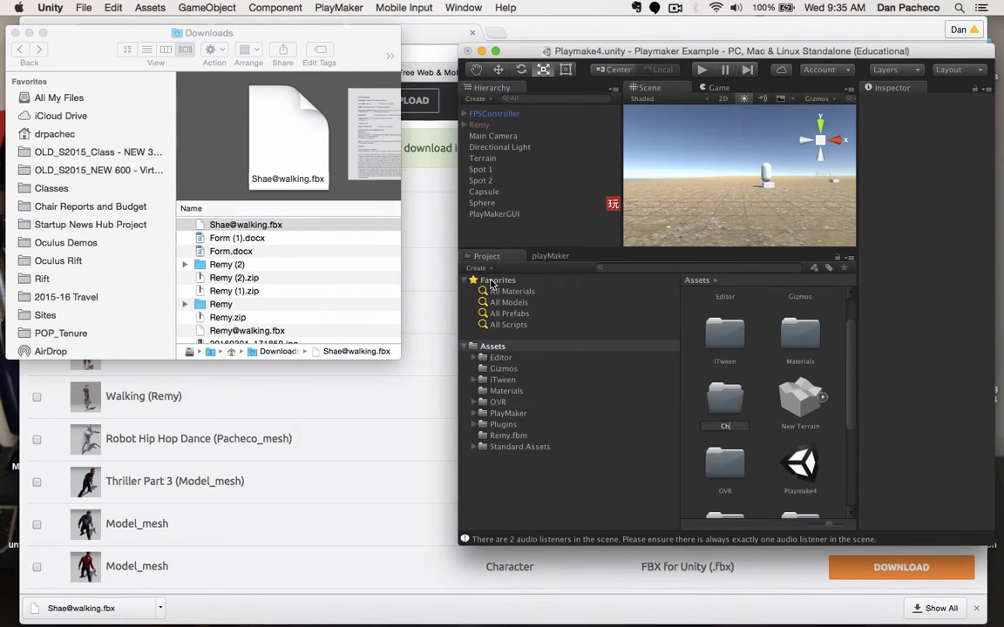
text(aracters)
key(Return)
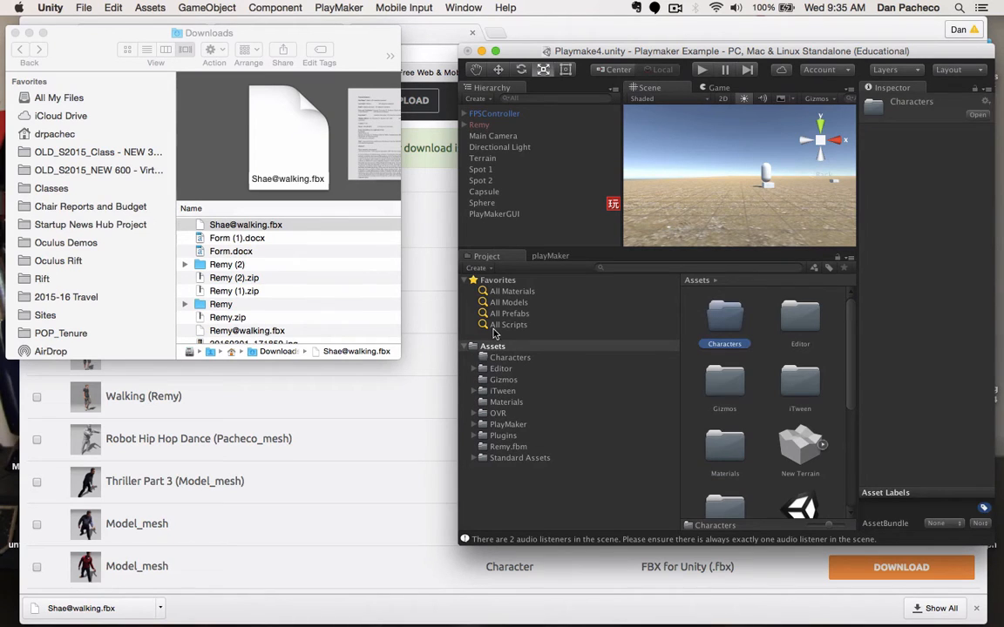
click(509, 358)
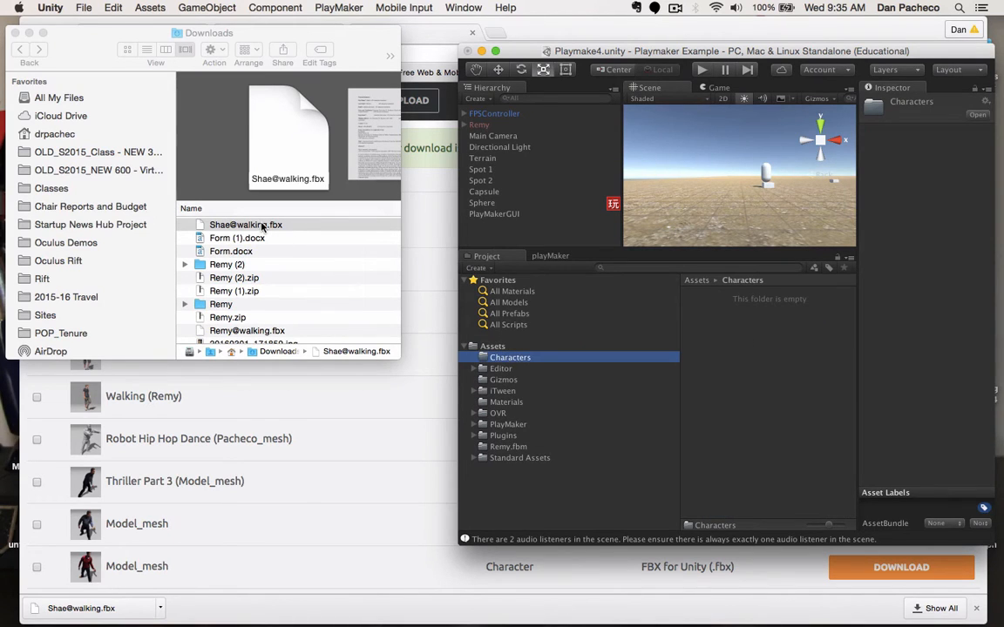
drag(262, 227, 525, 363)
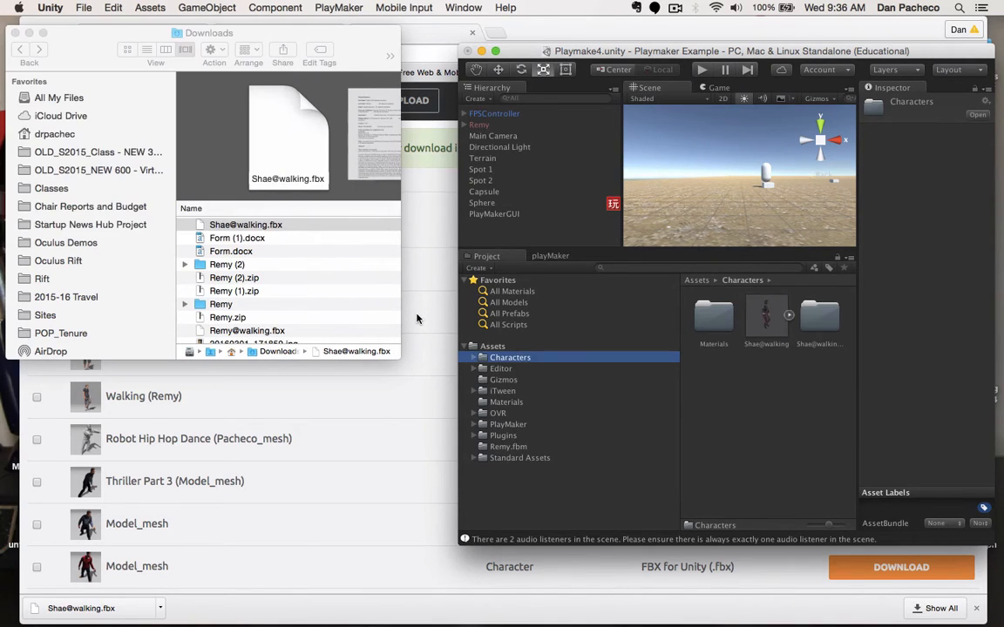
click(494, 51)
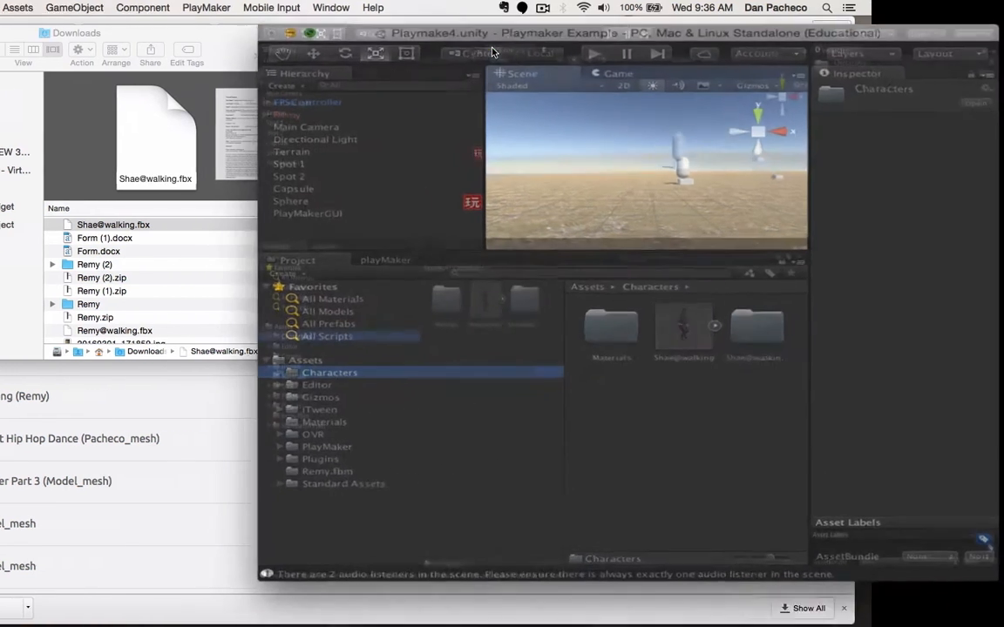
drag(438, 245, 433, 356)
scroll(508, 281, up, 3)
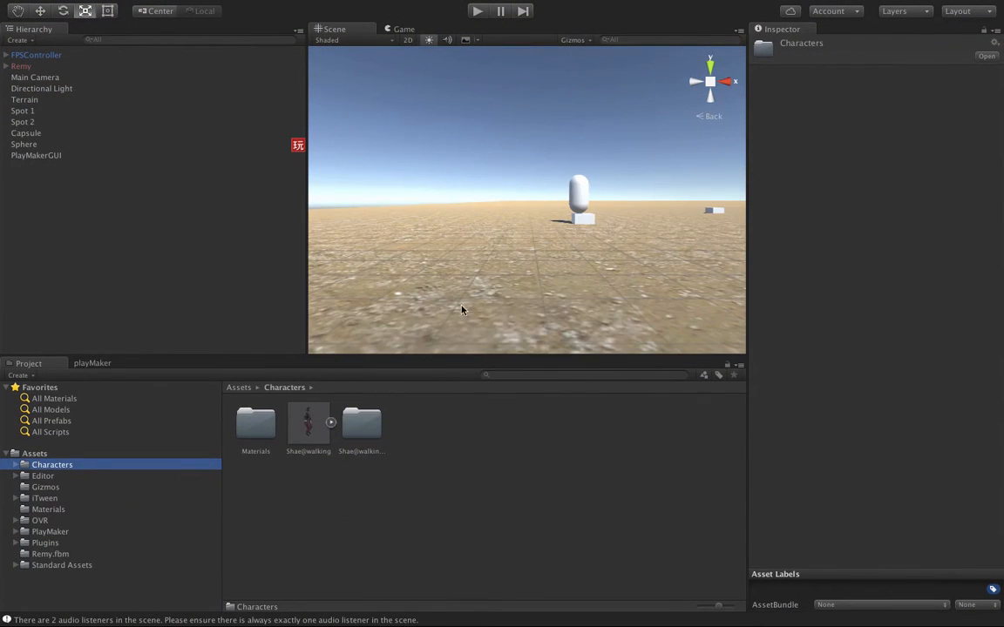
Expand the Shae@walking asset and examine its body, clothing, eyes, hair and shoe parts and their meshes
click(310, 421)
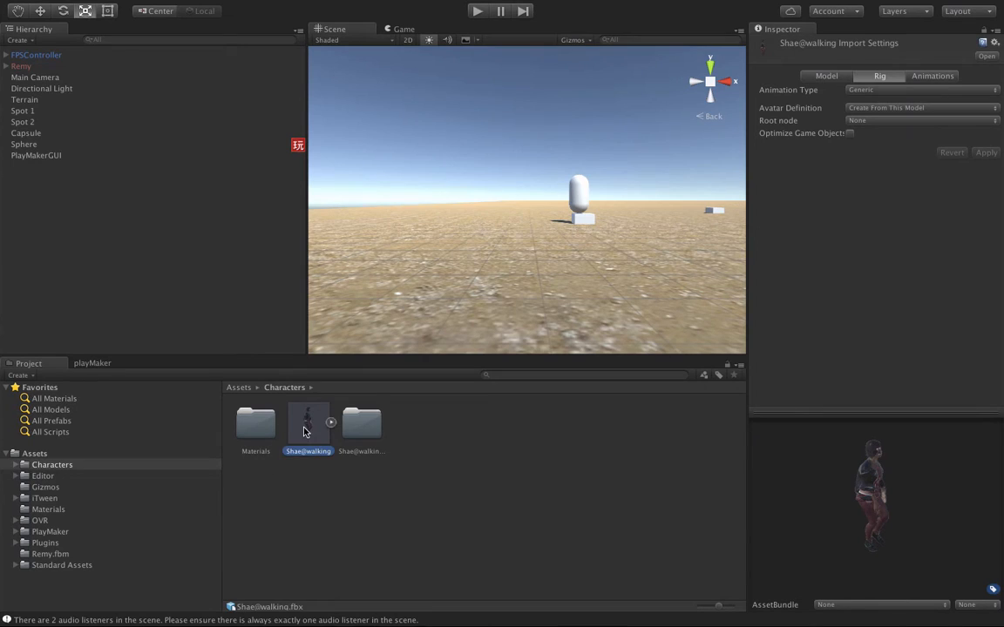
click(332, 424)
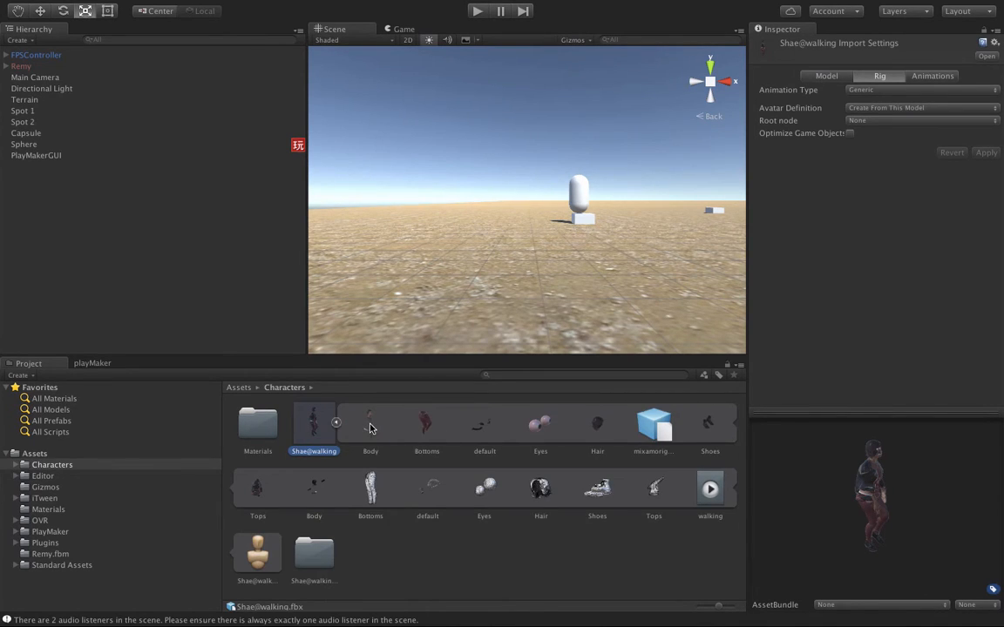
click(370, 425)
click(427, 422)
click(483, 426)
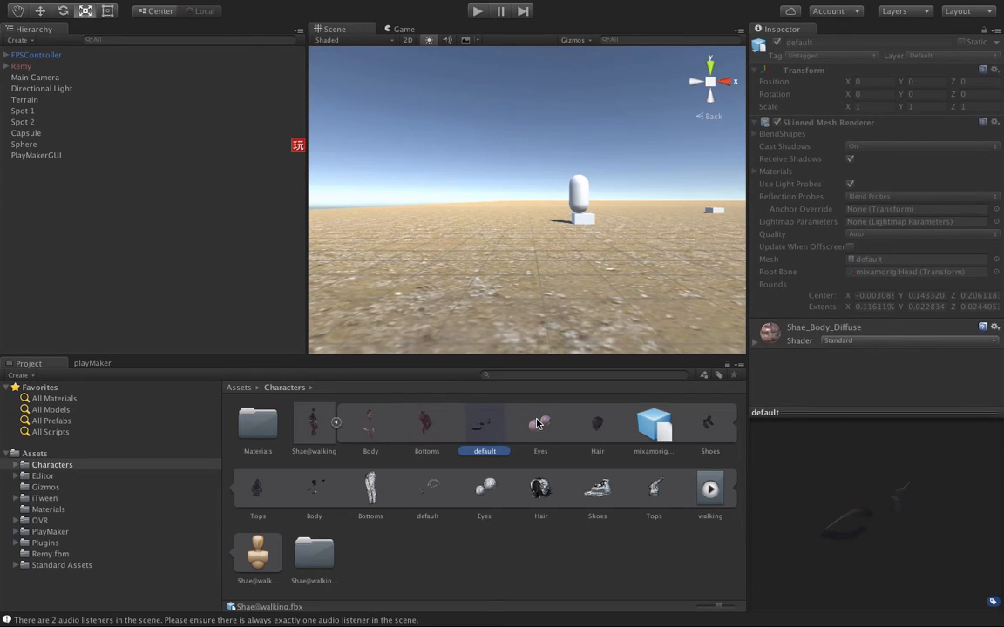
click(537, 425)
click(600, 427)
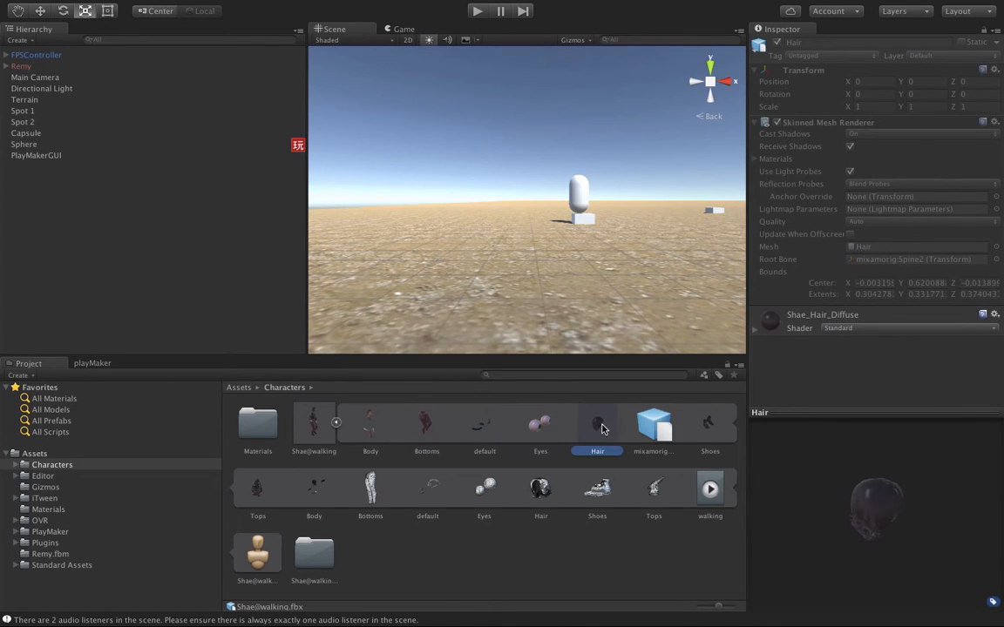
click(711, 427)
click(318, 487)
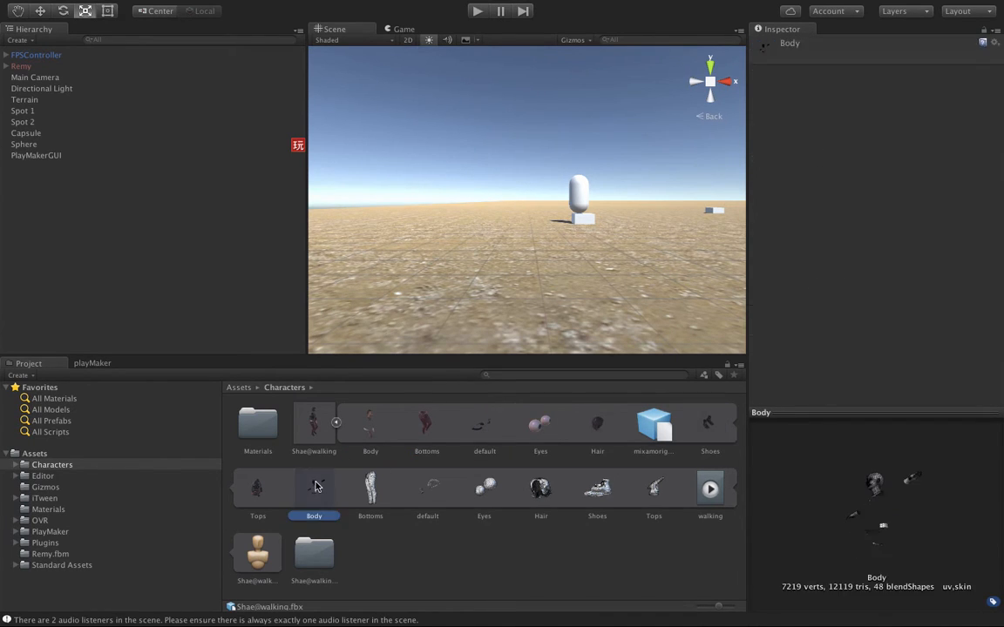
click(372, 491)
click(428, 489)
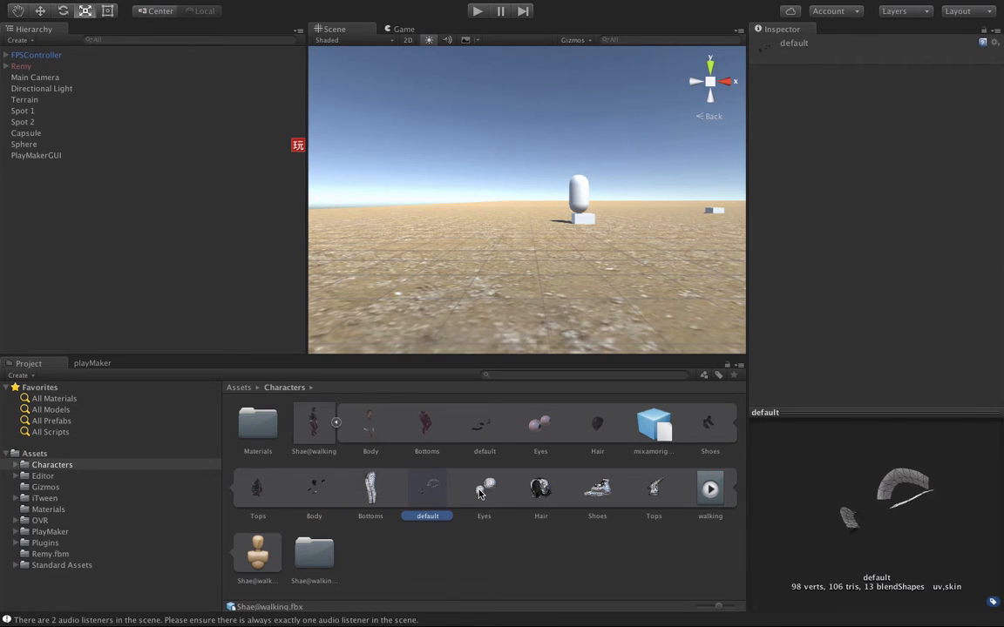
click(478, 493)
click(533, 493)
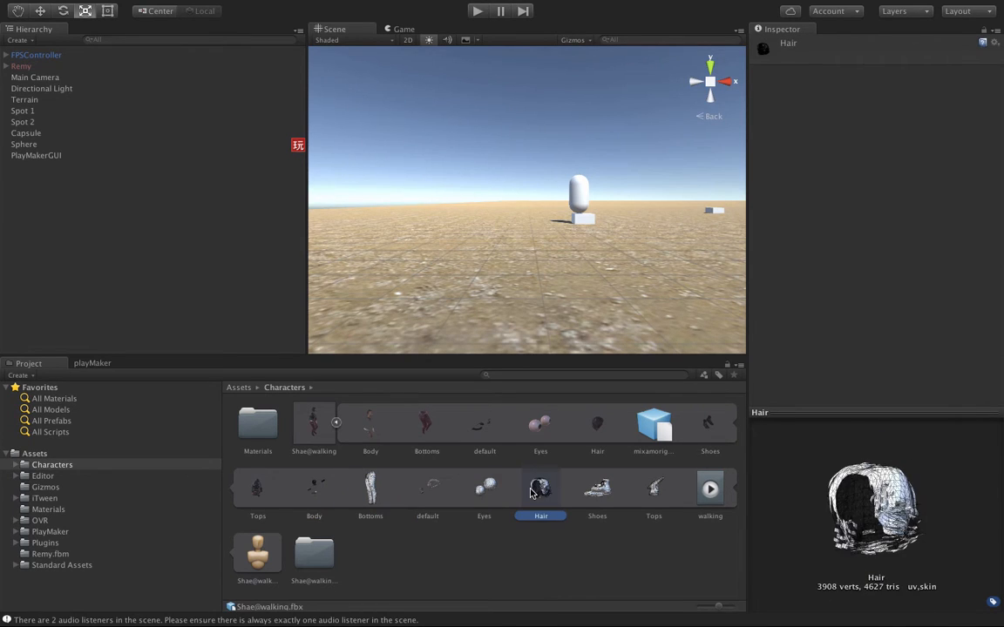
click(611, 499)
click(655, 491)
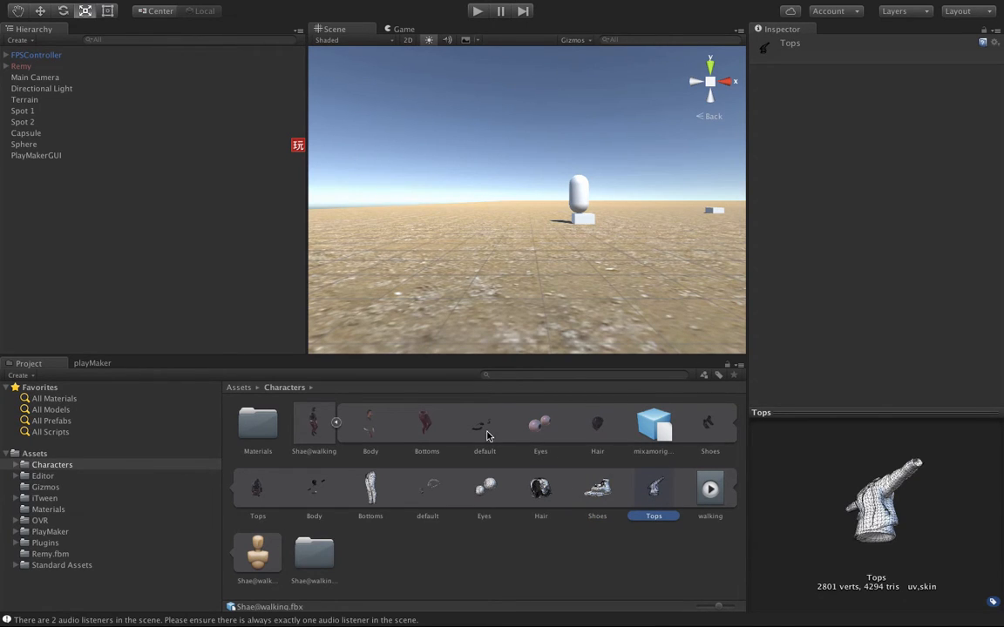
Play and pause the preview of Shae's walking animation clip, and collapse the Shae@walking asset
click(701, 493)
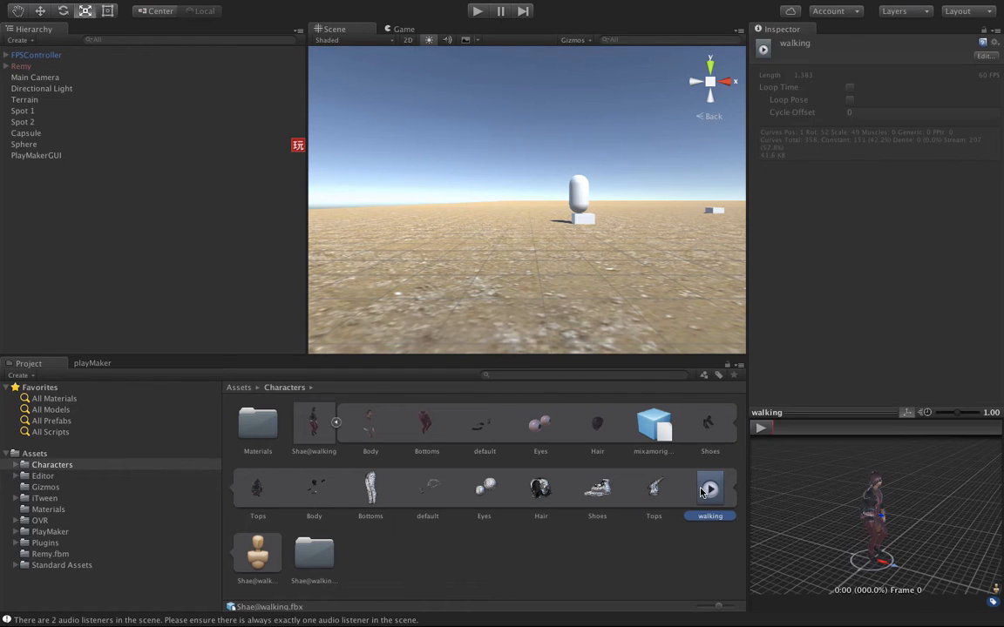
click(760, 430)
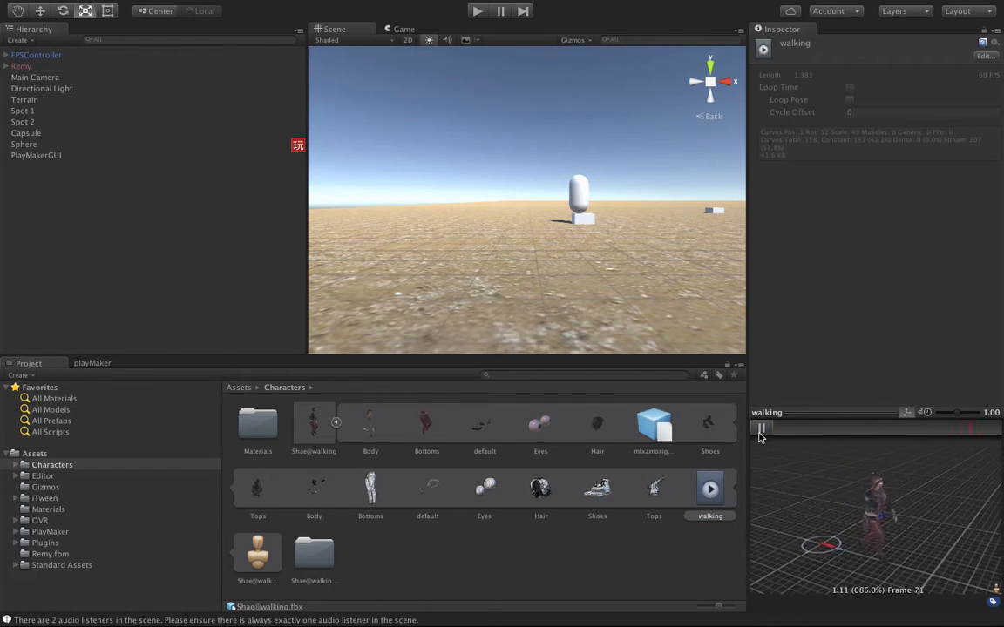
click(763, 430)
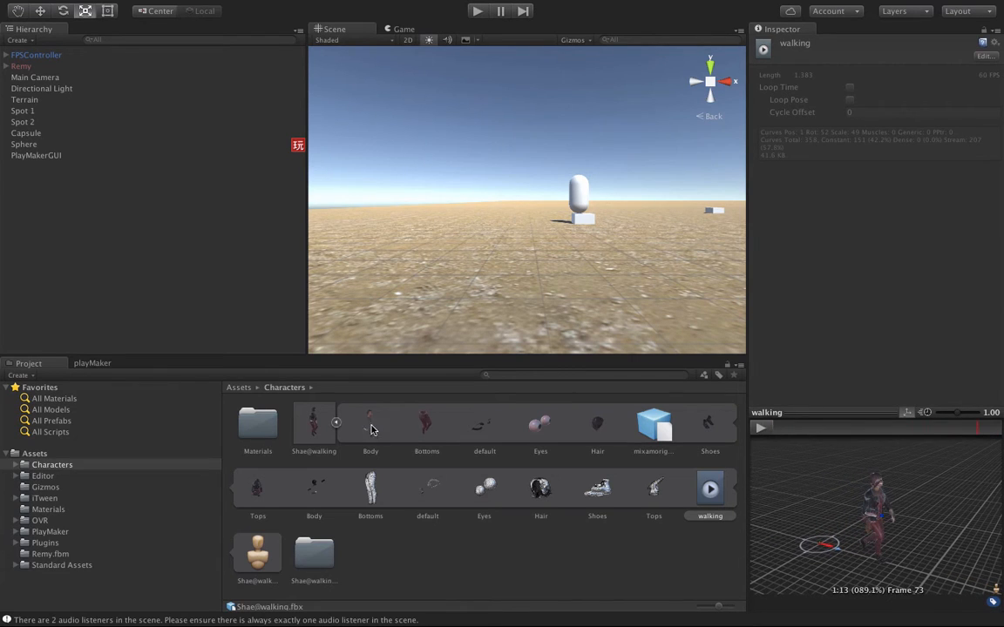
click(336, 425)
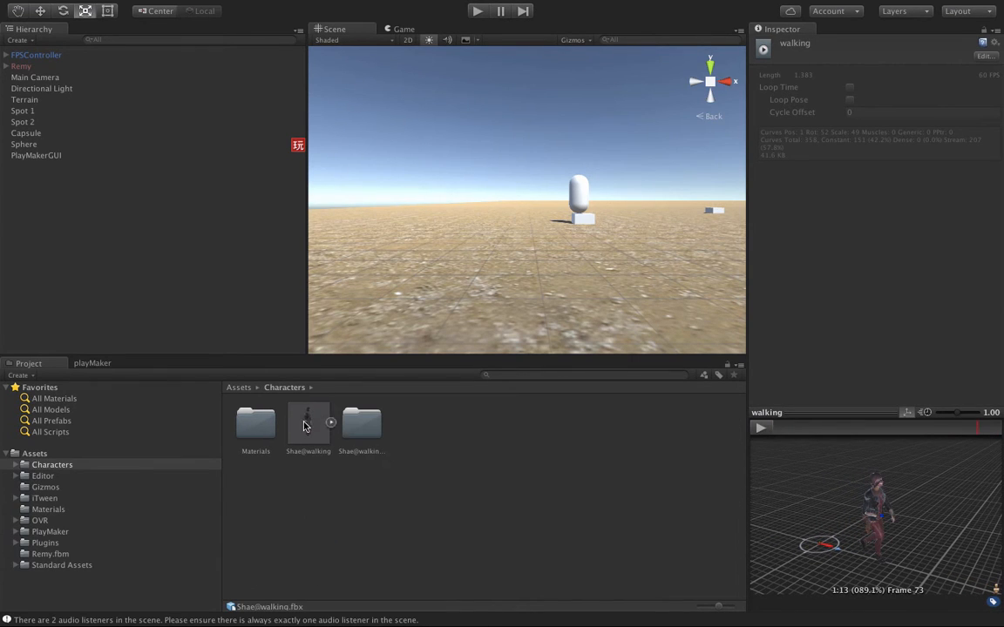
Place Shae@walking in the scene beside the capsule and rotate it about 82° around the Y axis to face the capsule
drag(309, 422, 490, 235)
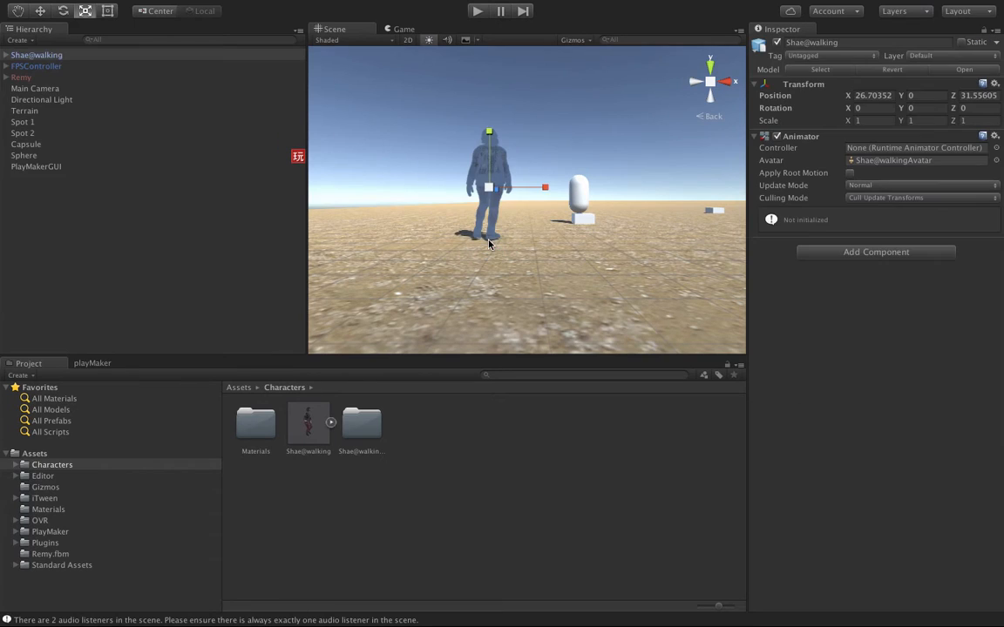
click(63, 11)
drag(521, 187, 332, 184)
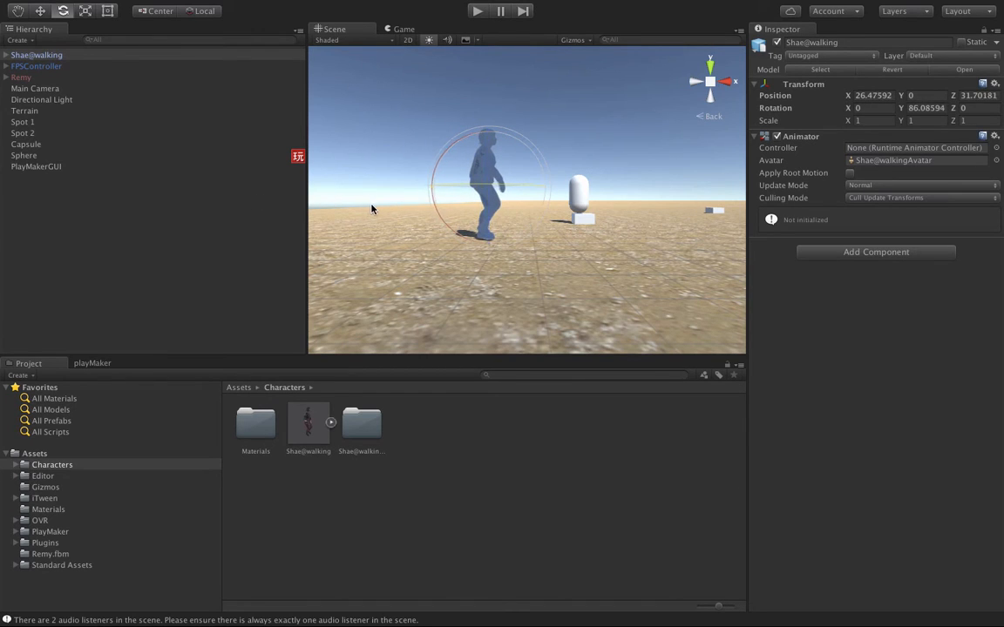
Examine Shae from the Right view, including a close look at the face and upper body
double_click(37, 54)
click(633, 138)
scroll(634, 138, up, 5)
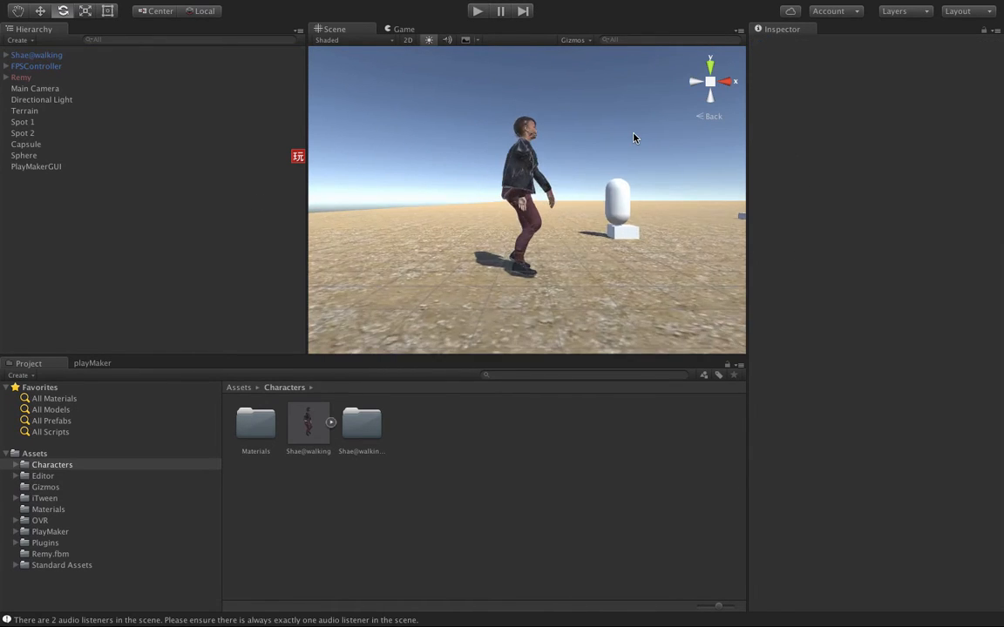
click(726, 83)
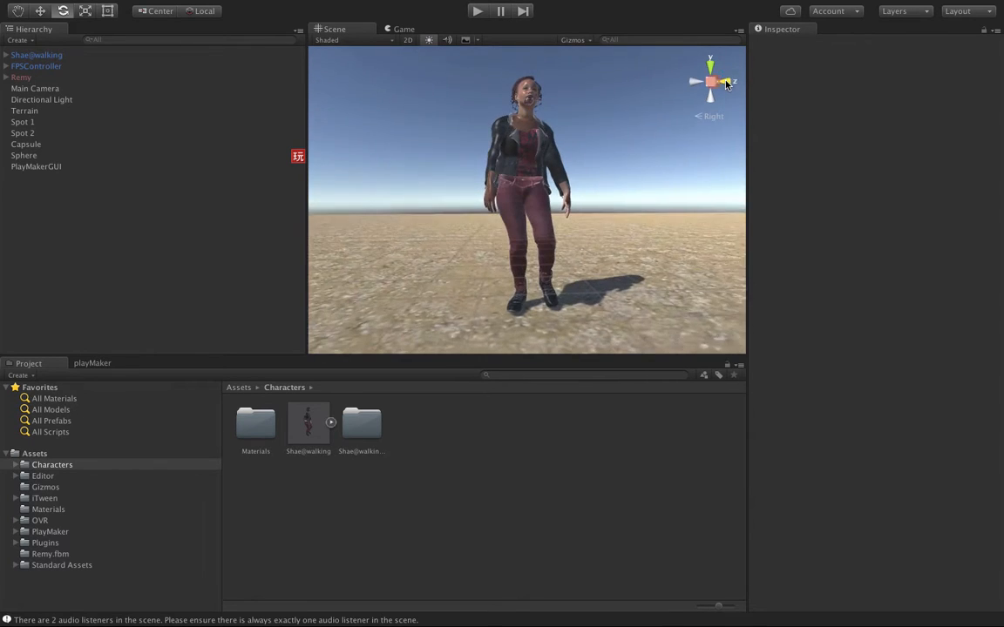
click(19, 12)
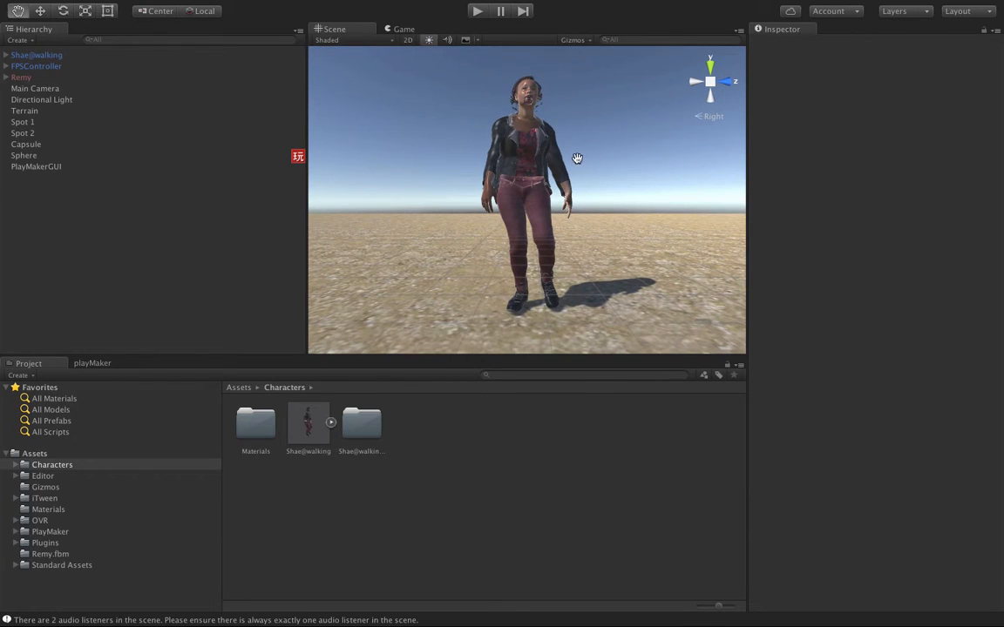
drag(578, 157, 578, 239)
scroll(577, 240, up, 2)
scroll(578, 240, up, 6)
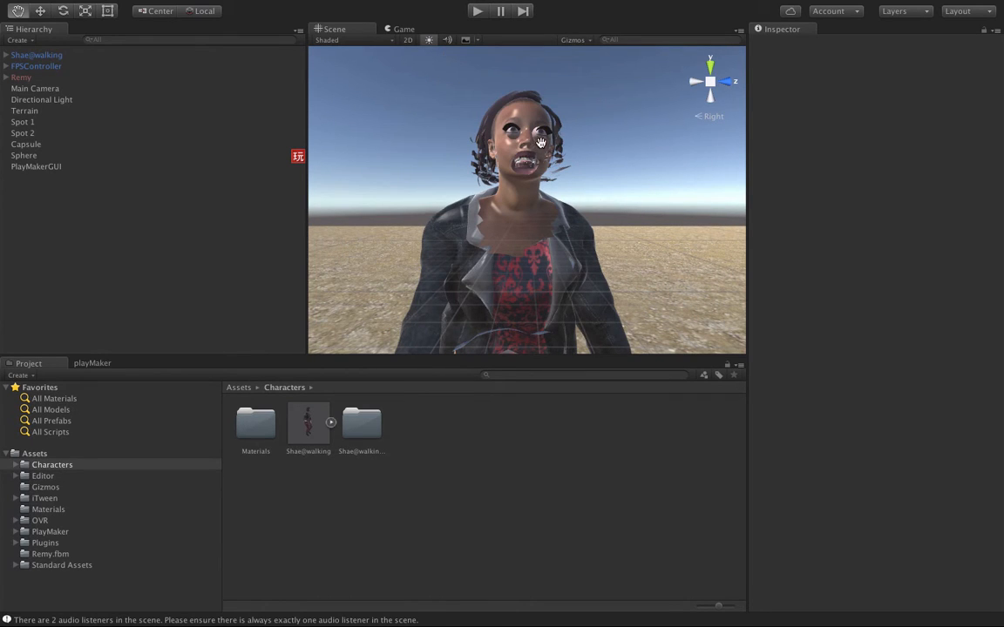
Expand Shae@walking in the scene hierarchy, inspect its Body and Bottoms parts, and select the whole character
click(6, 55)
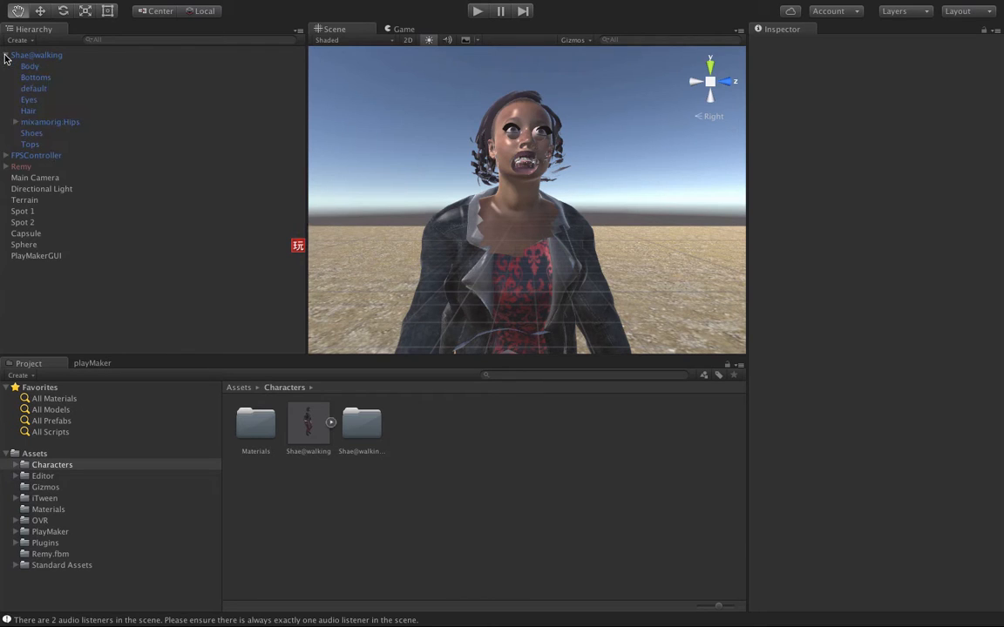
click(40, 76)
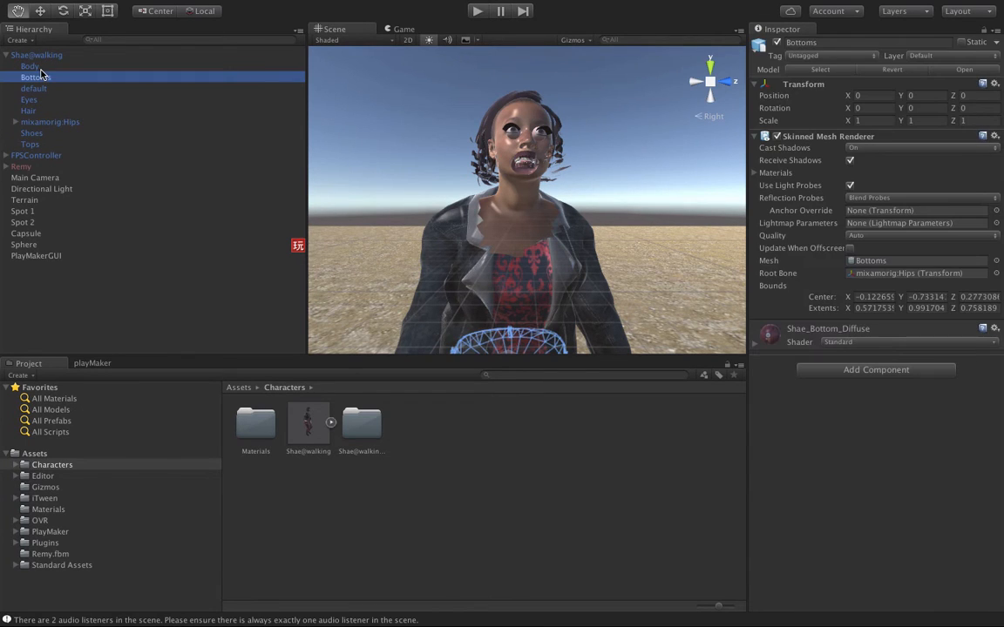
click(45, 67)
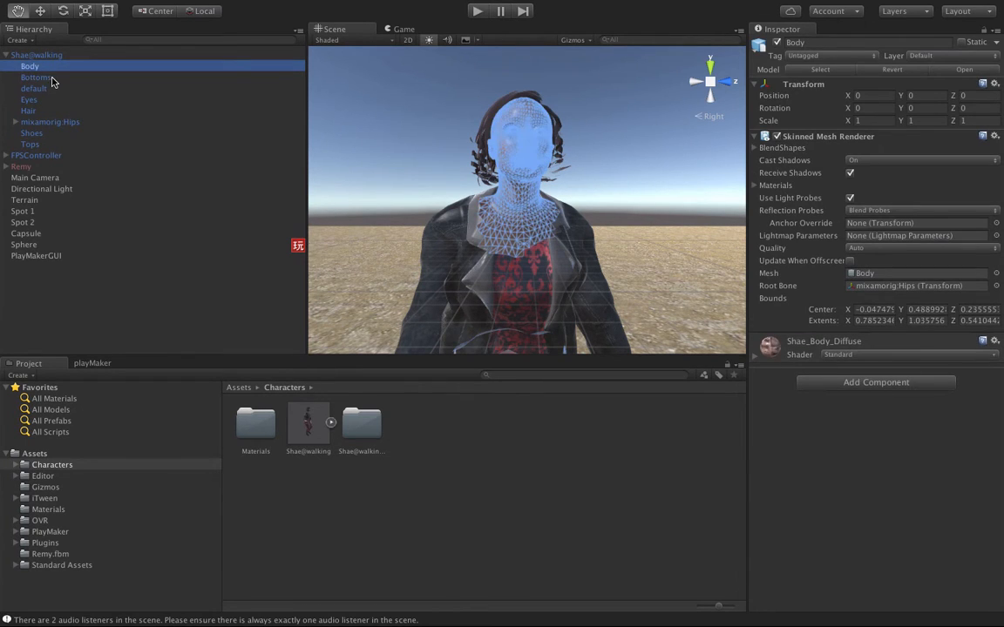
click(51, 78)
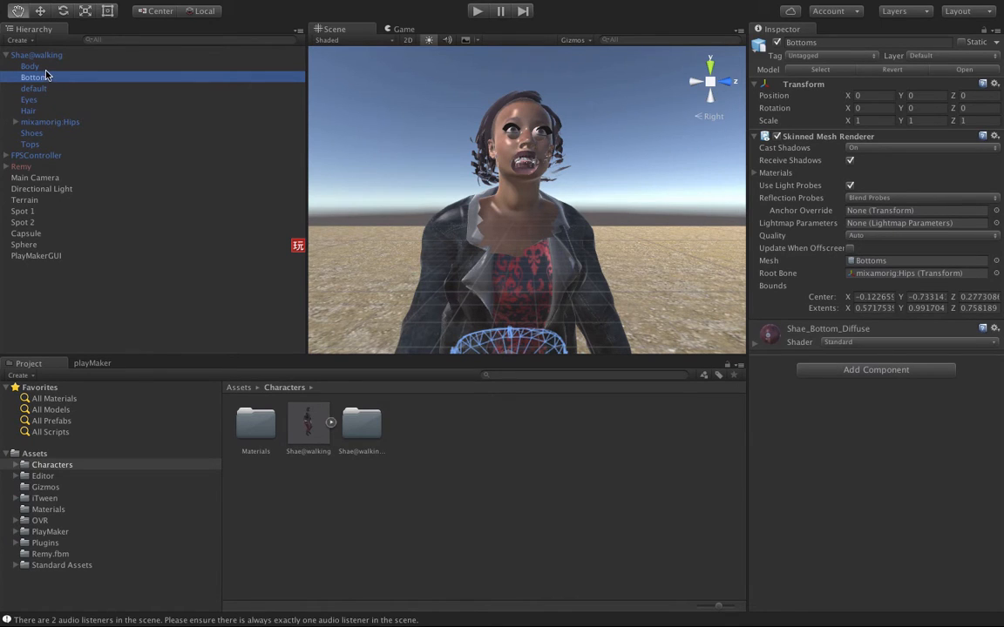
click(47, 76)
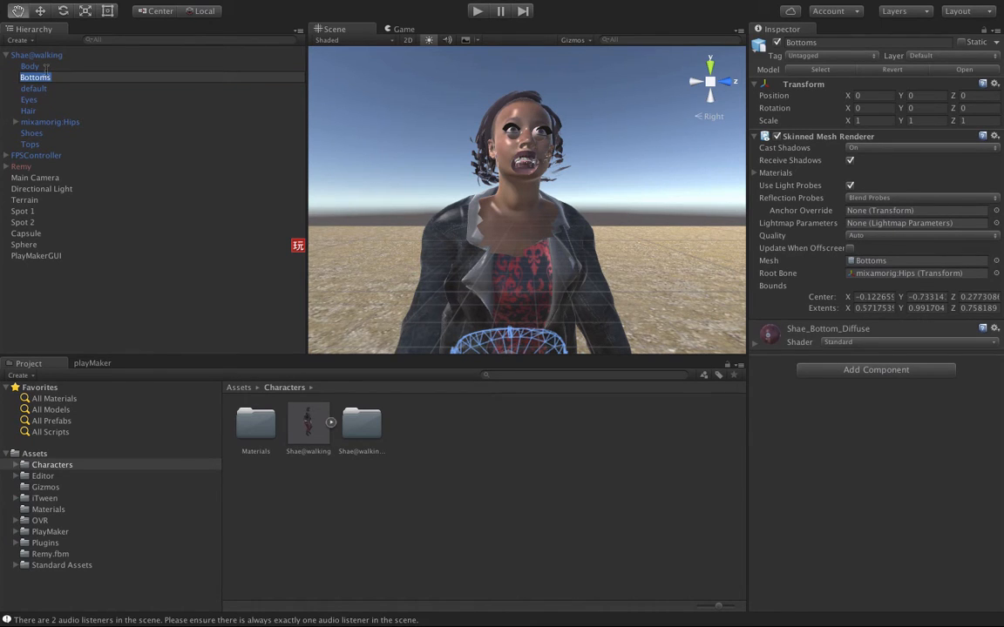
click(46, 54)
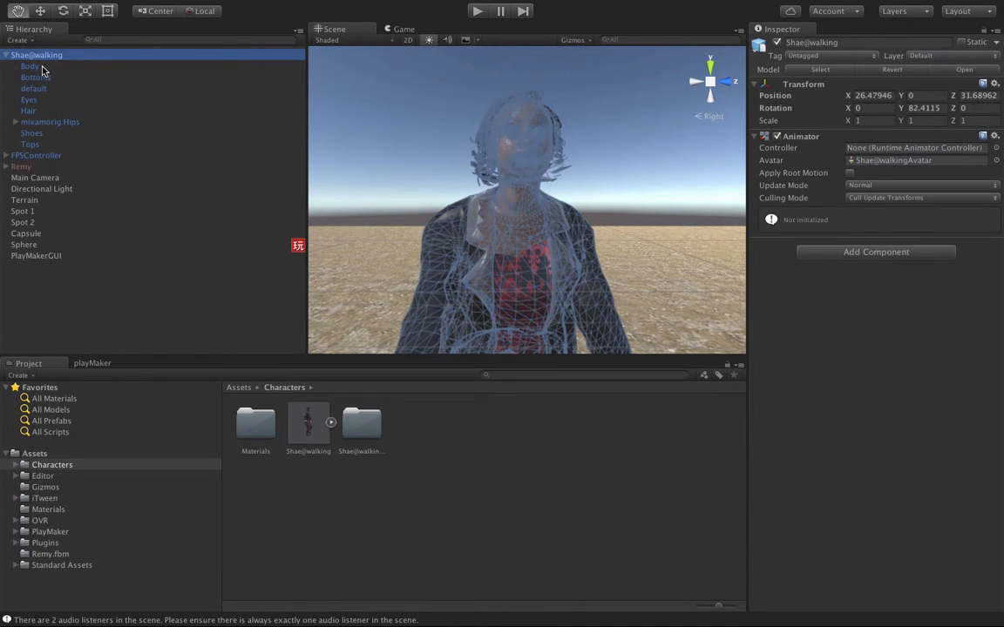
click(35, 66)
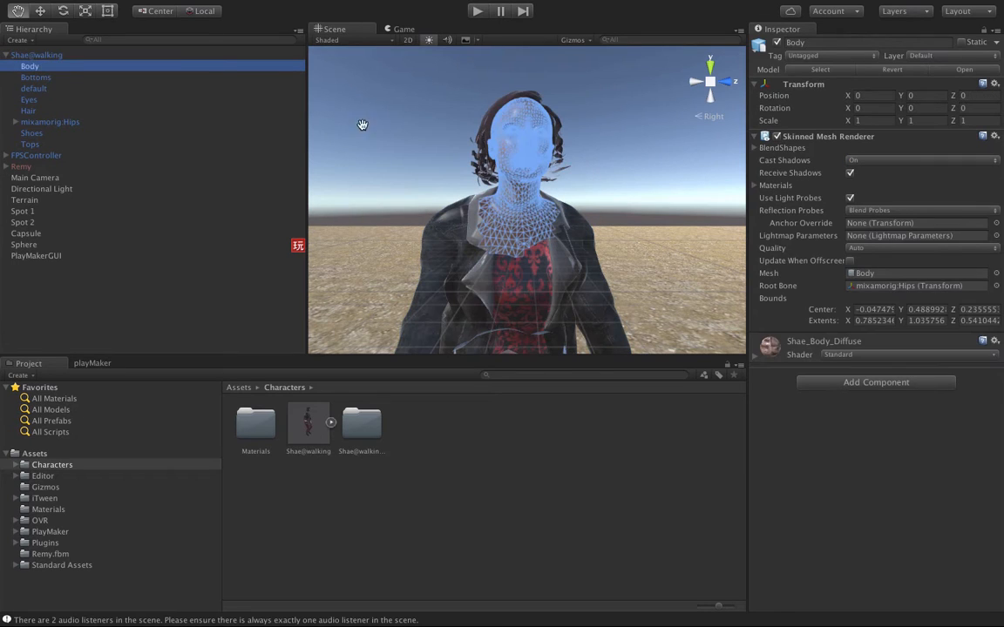
click(48, 55)
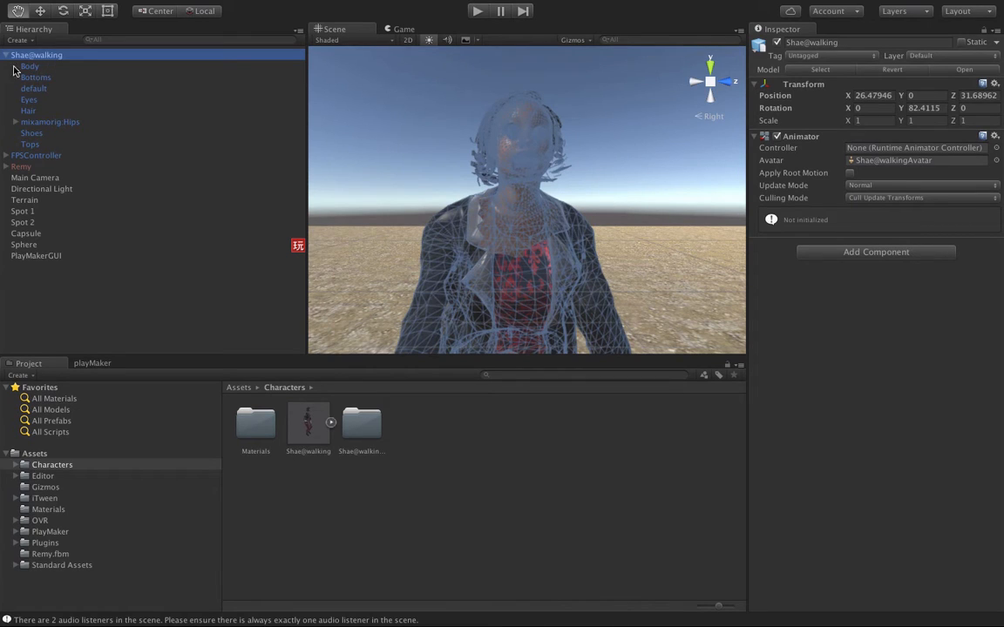
key(Return)
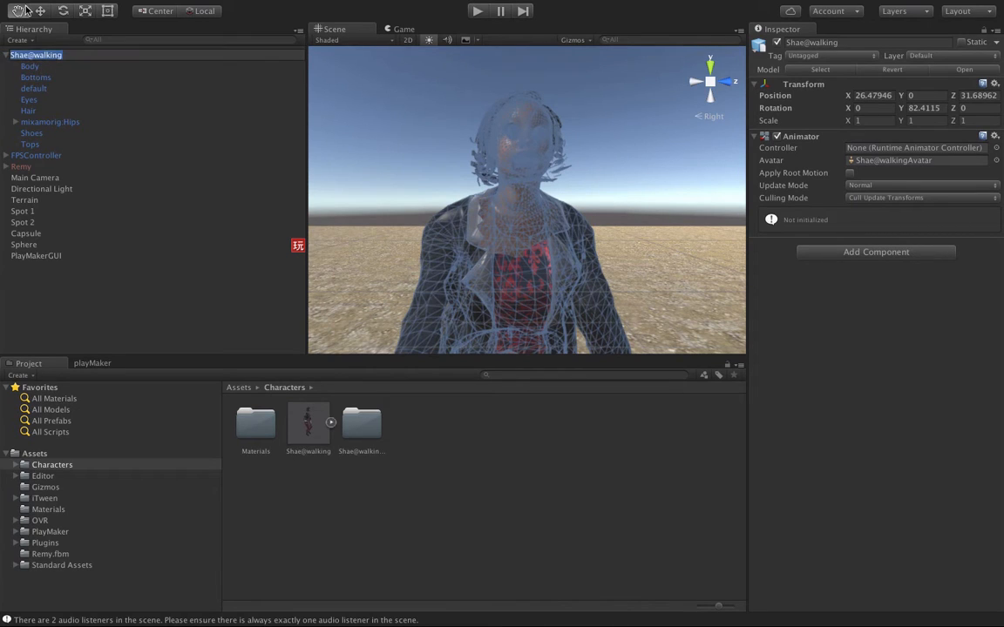
click(7, 58)
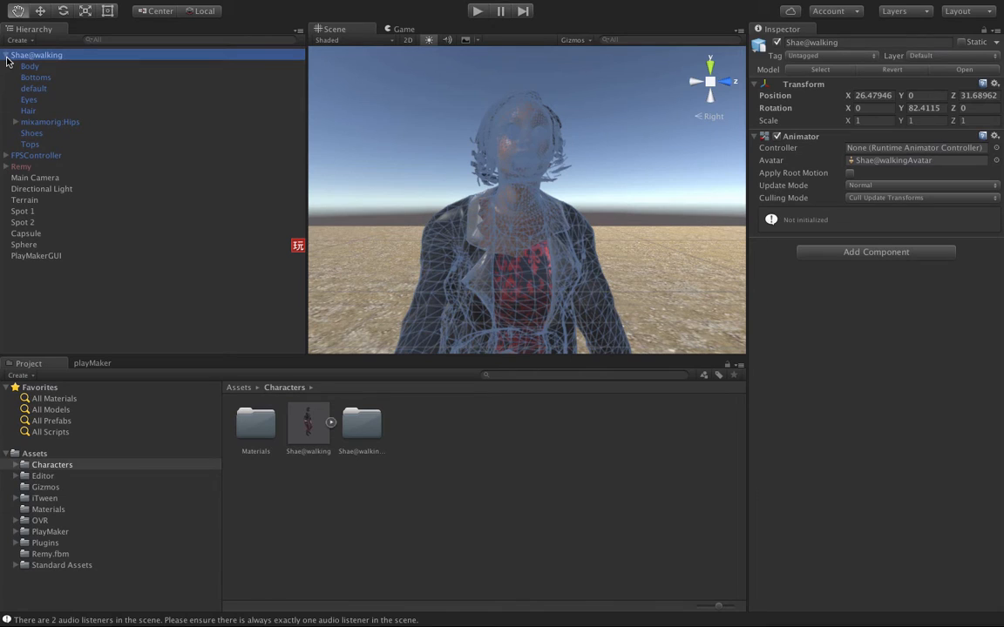
click(7, 56)
click(7, 57)
Set the rendering mode of the Body part's Shae_Body_Diffuse material to Opaque, and deselect the part to view the face
click(31, 66)
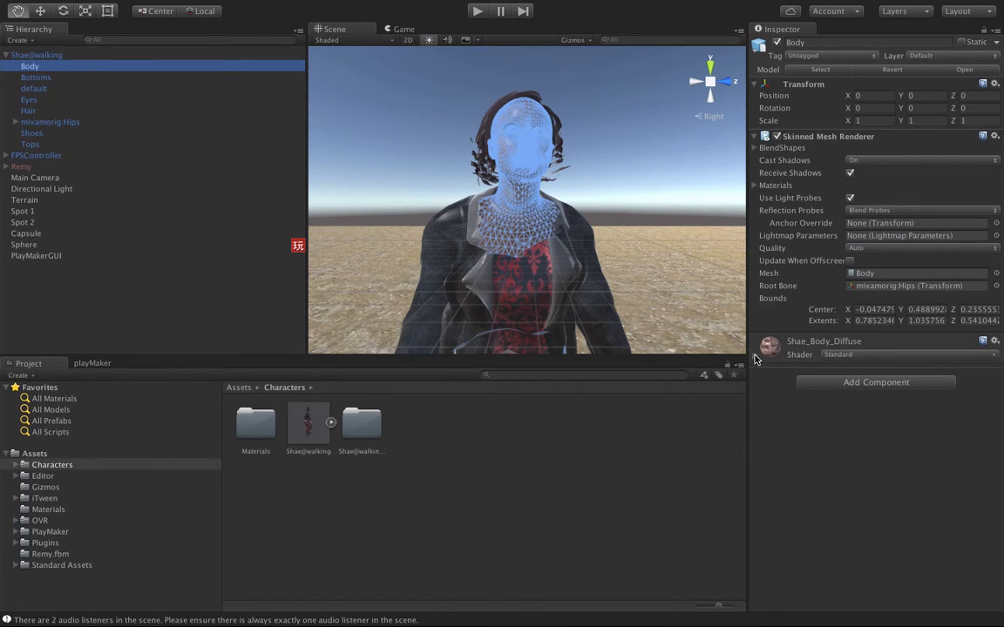
click(832, 356)
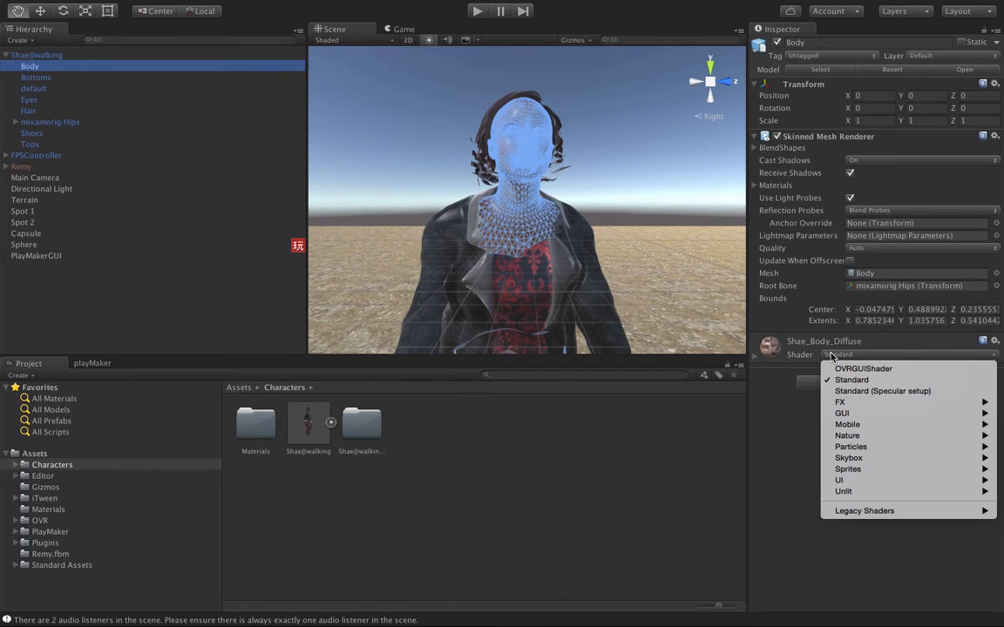
click(777, 412)
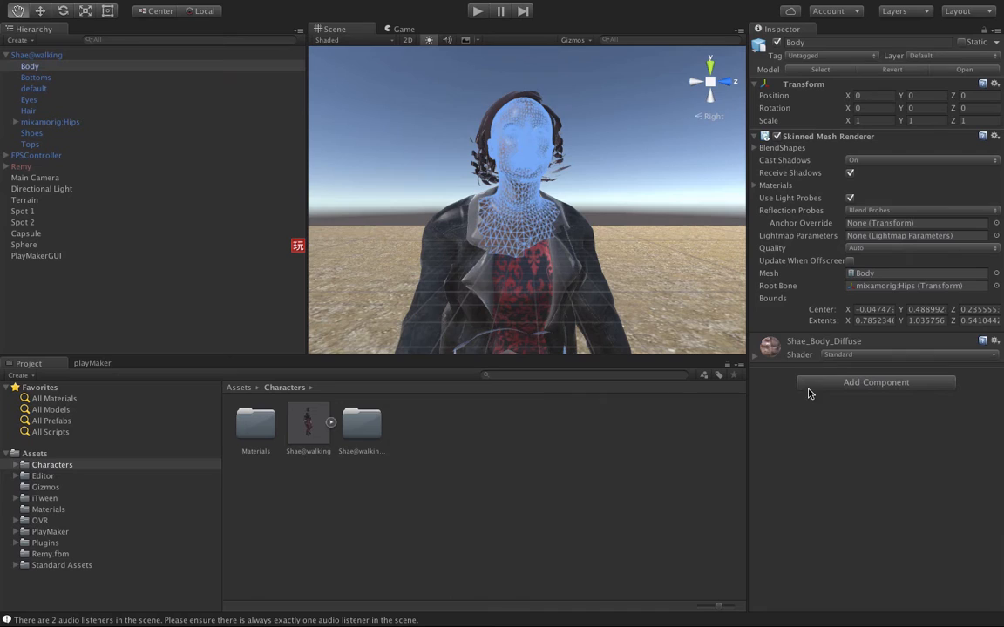
click(755, 360)
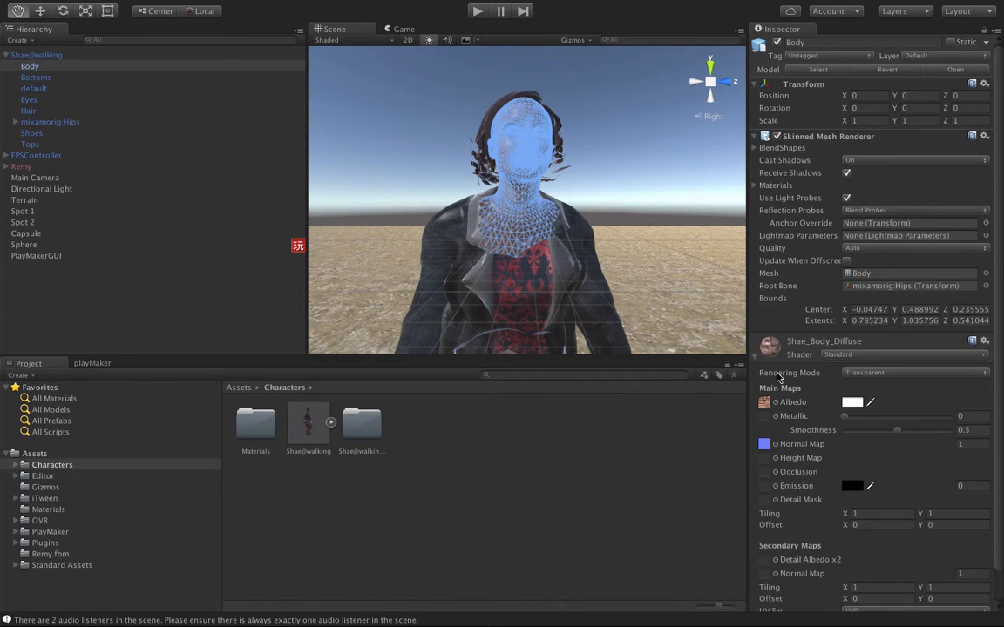
click(881, 375)
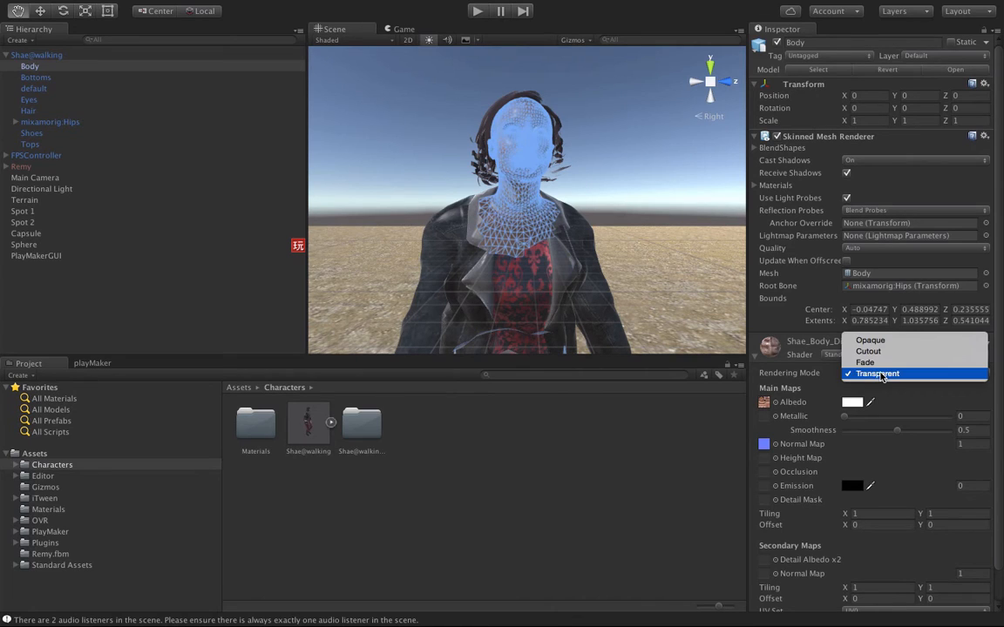
click(893, 341)
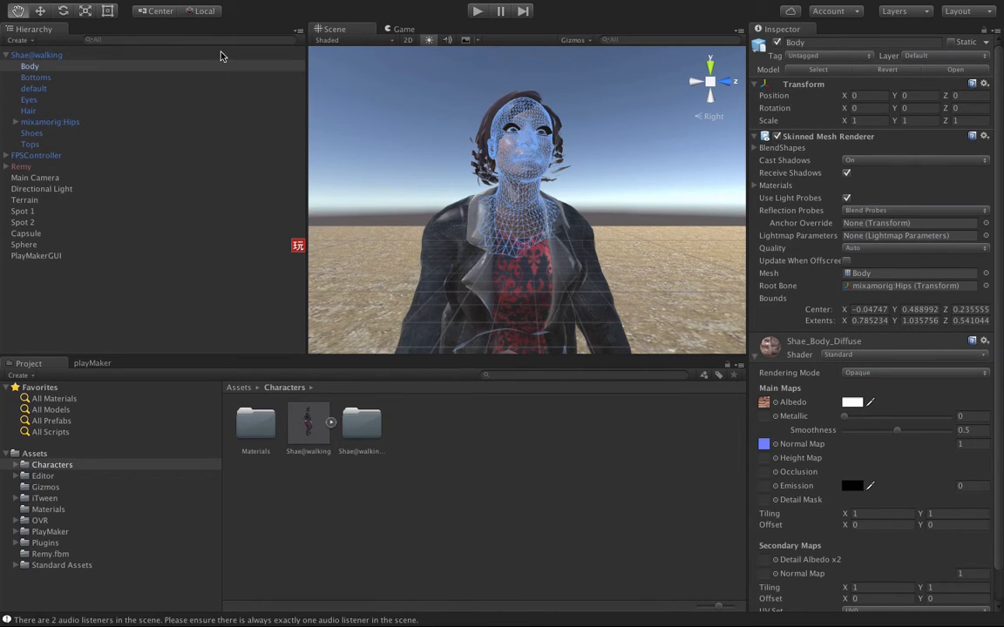
click(40, 10)
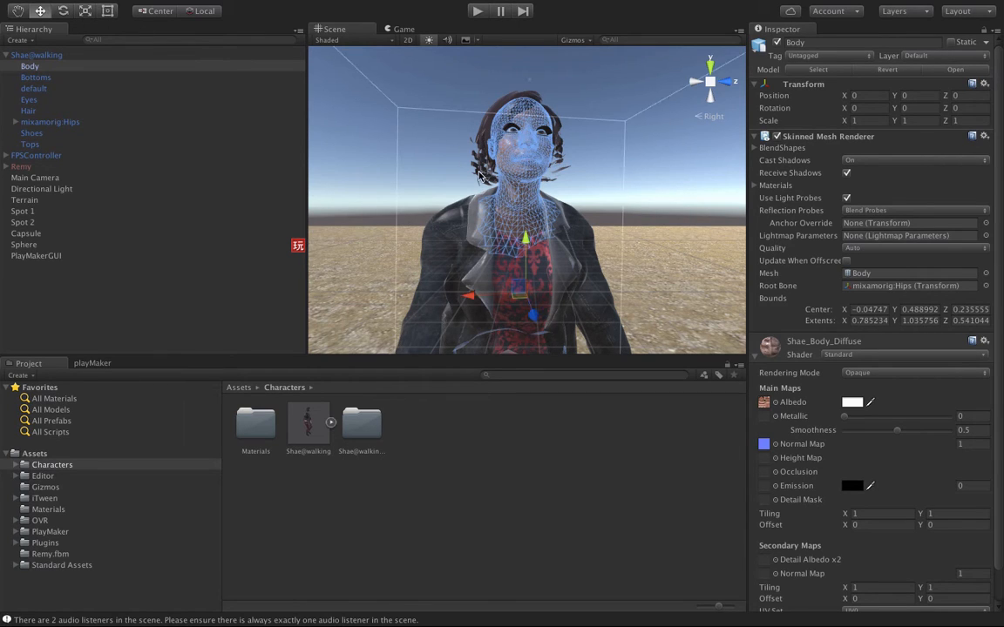
click(450, 101)
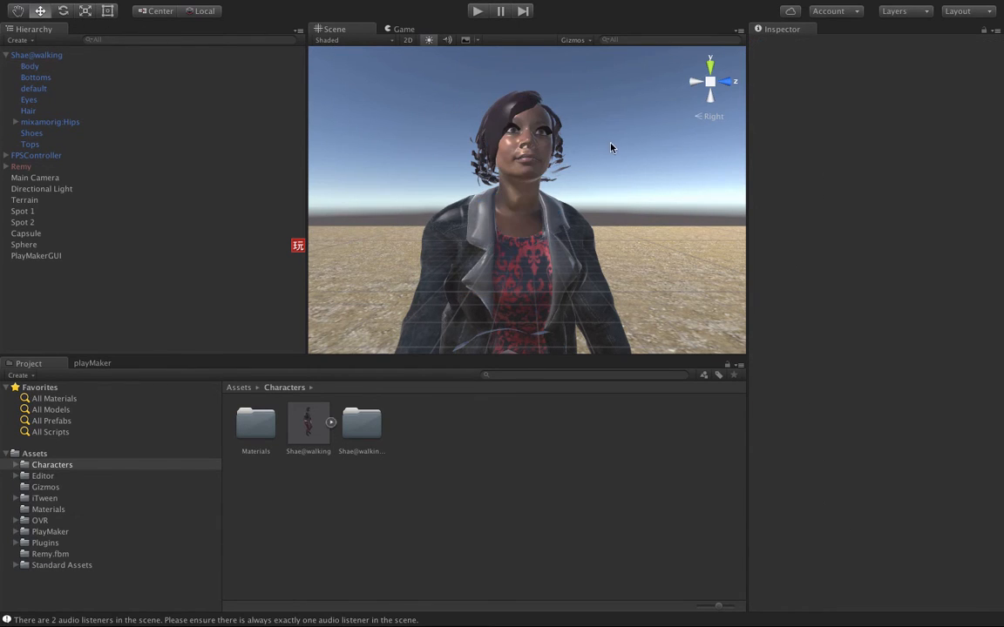
Set the rendering mode of the Bottoms part's Shae_Bottom_Diffuse material to Opaque
click(28, 67)
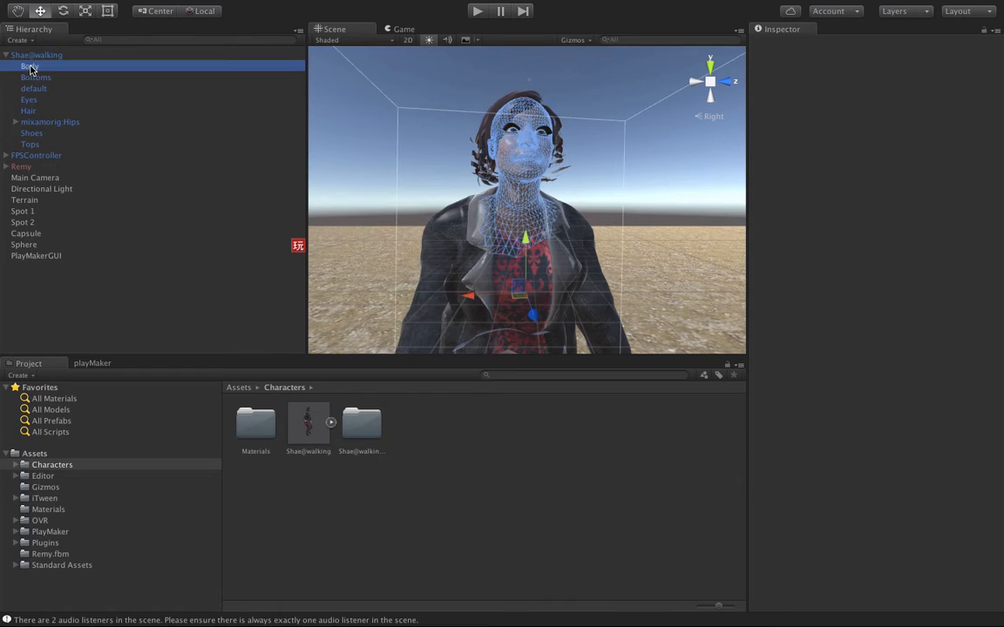
click(36, 78)
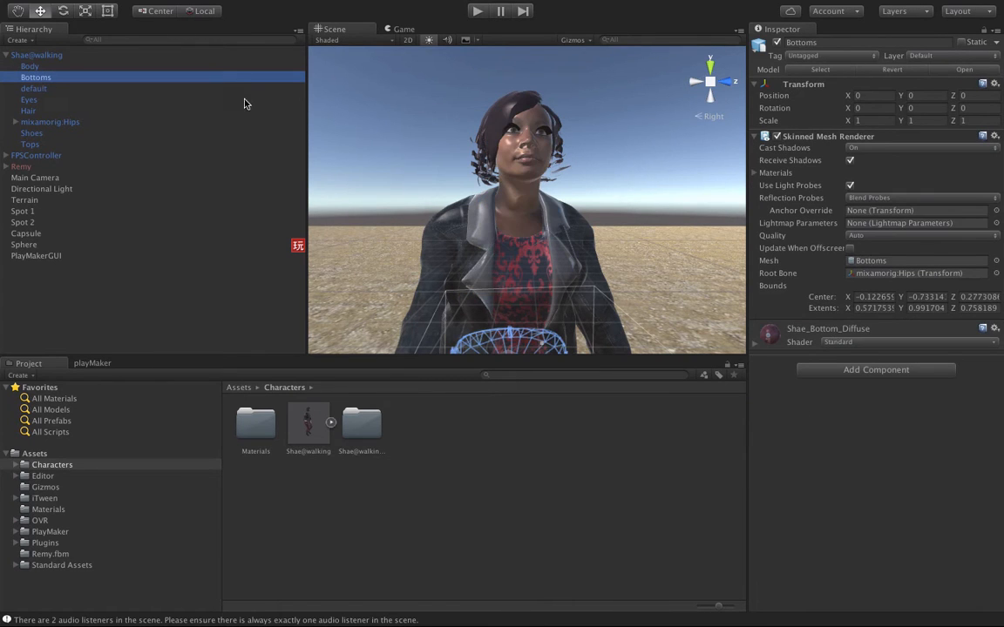
scroll(414, 192, down, 3)
click(631, 283)
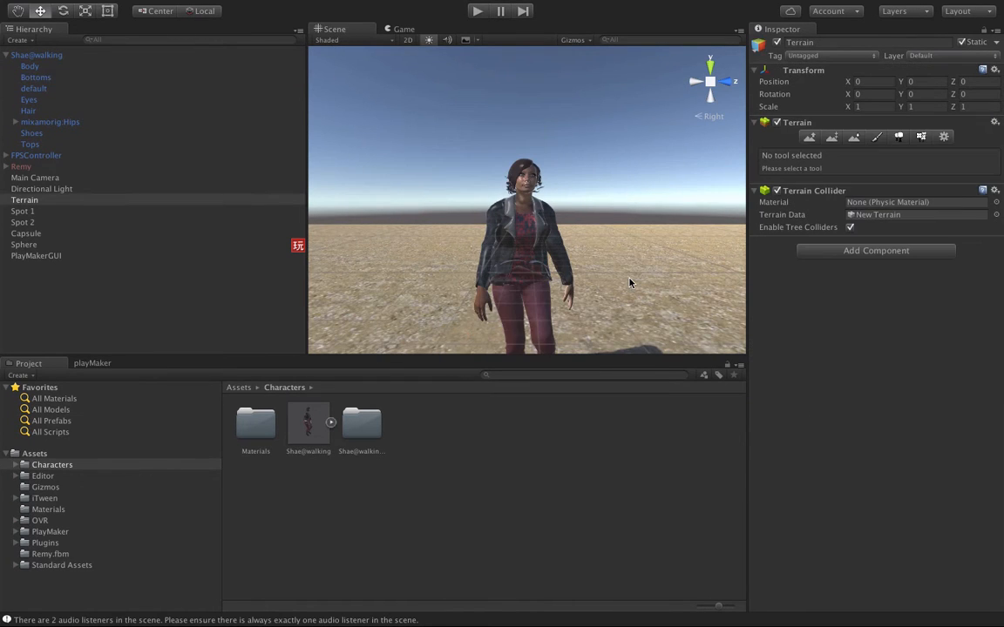
click(39, 77)
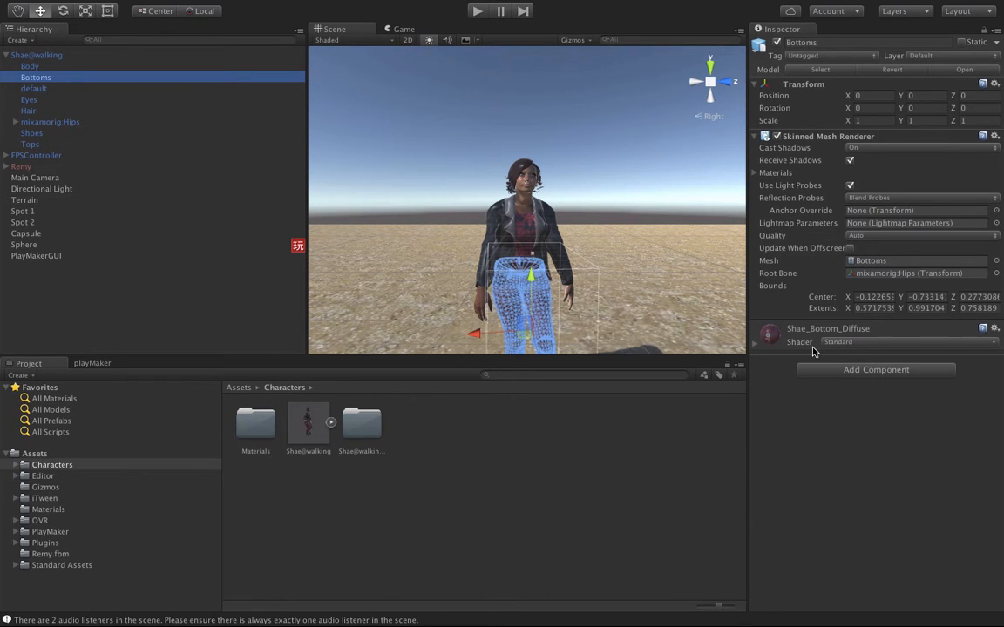
click(755, 342)
click(863, 360)
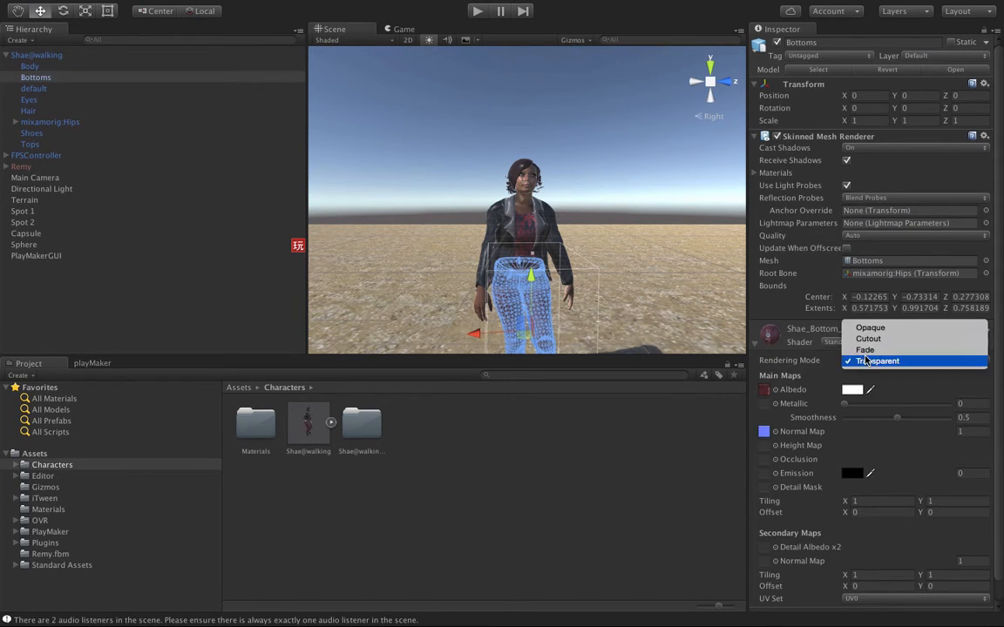
click(874, 327)
click(615, 259)
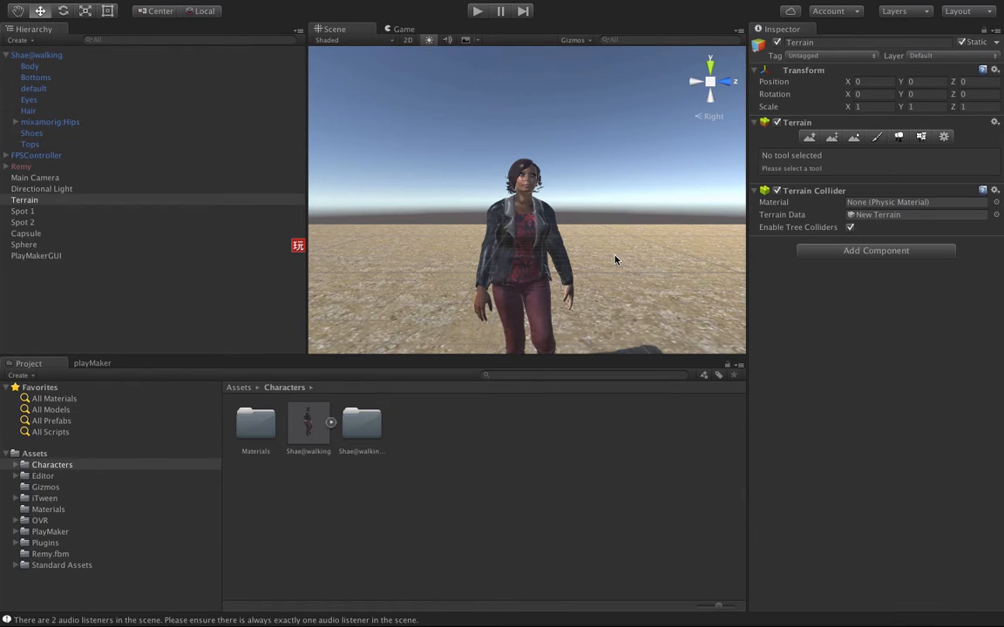
Check the rendering mode of the default and Eyes parts, and set the Hair part's Shae_Hair_Diffuse material to Opaque
click(43, 88)
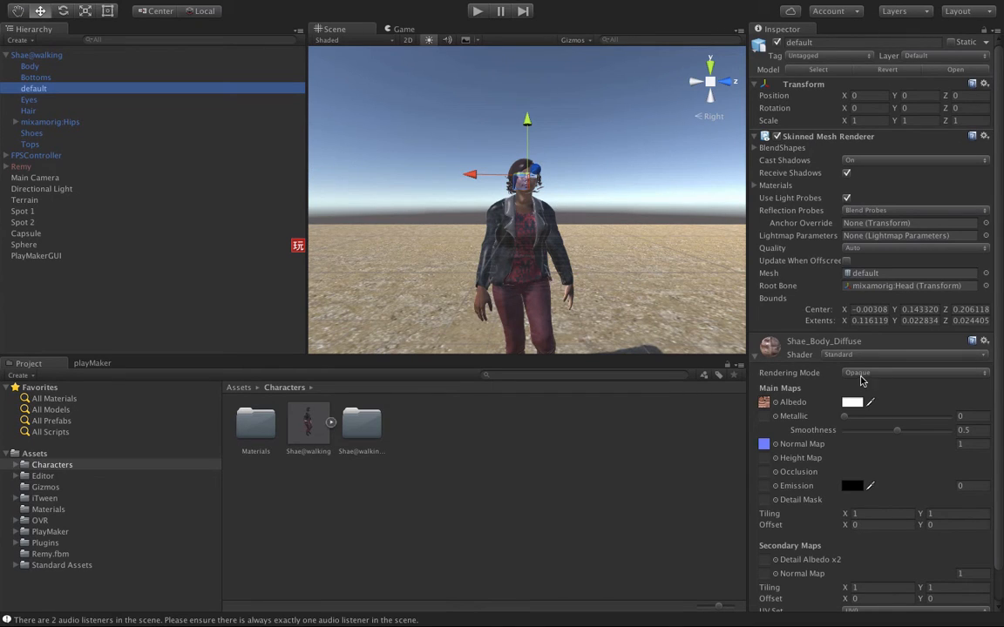
click(32, 100)
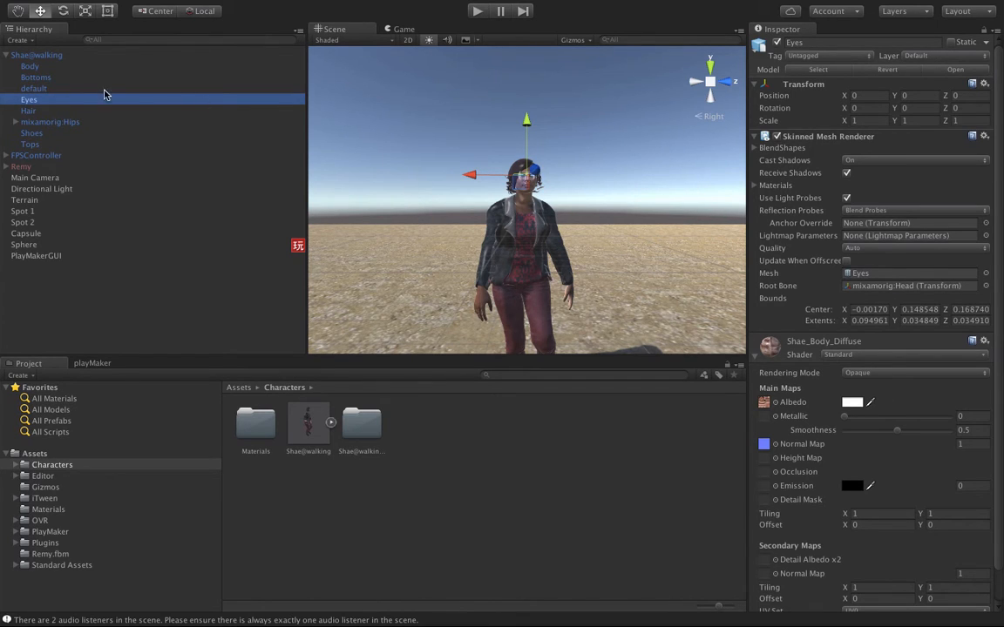
click(33, 110)
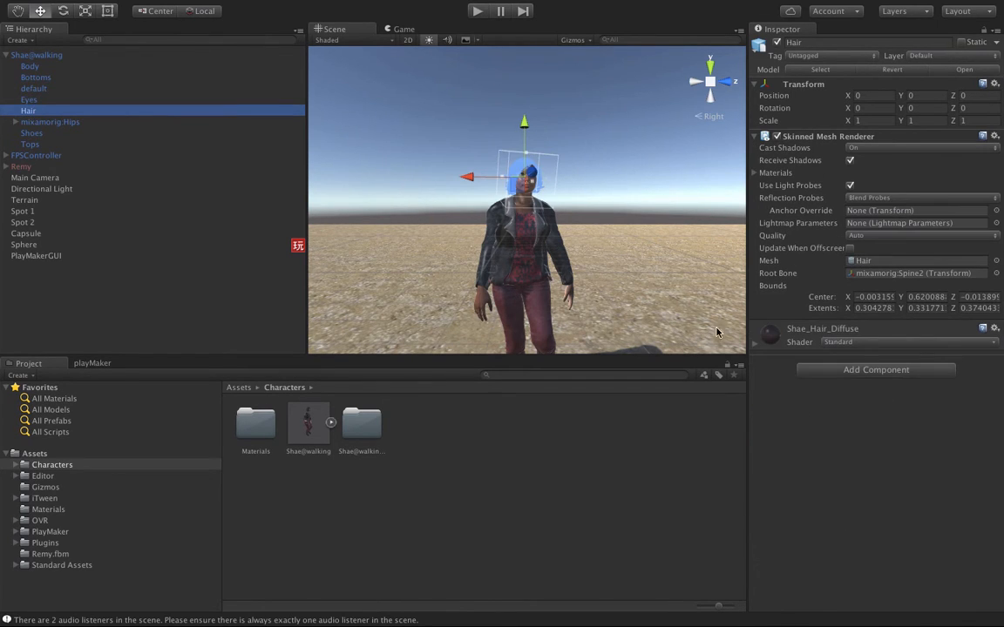
click(754, 345)
click(863, 361)
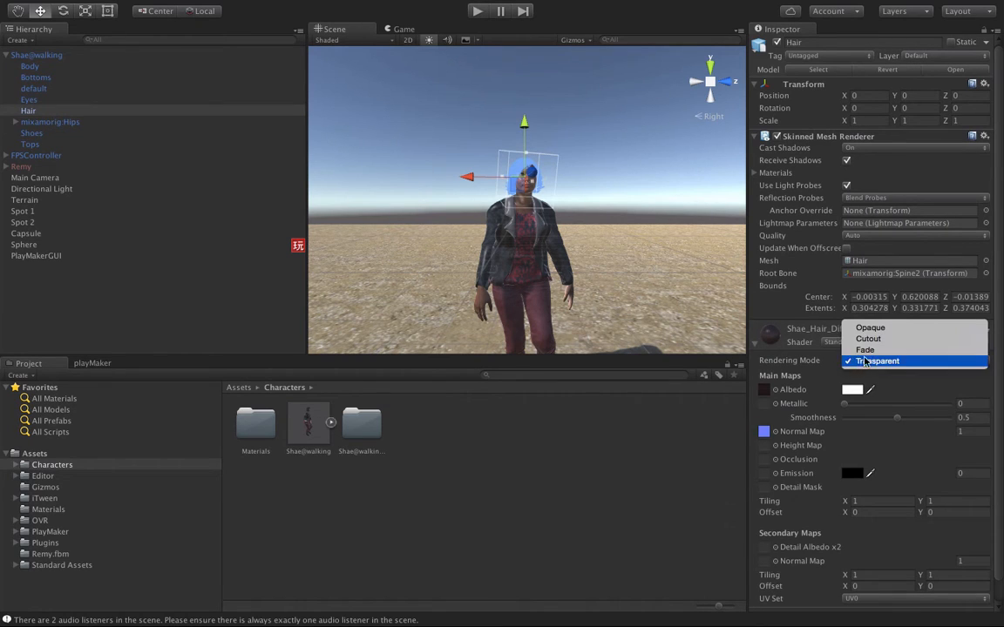
click(871, 328)
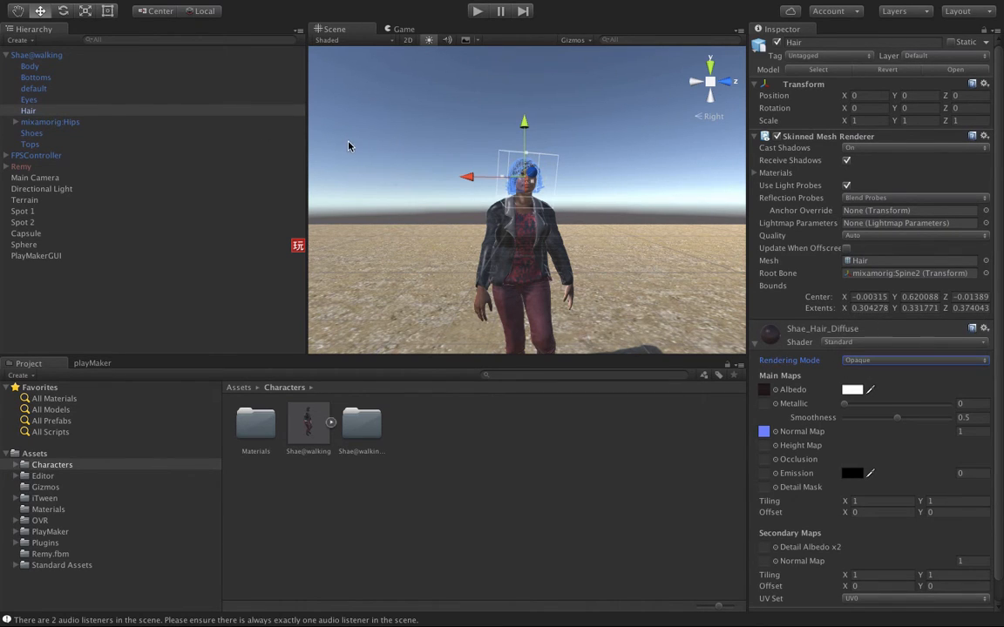
Set the rendering mode of the Shoes part's Shae_Shoes_Diffuse material to Opaque
click(54, 123)
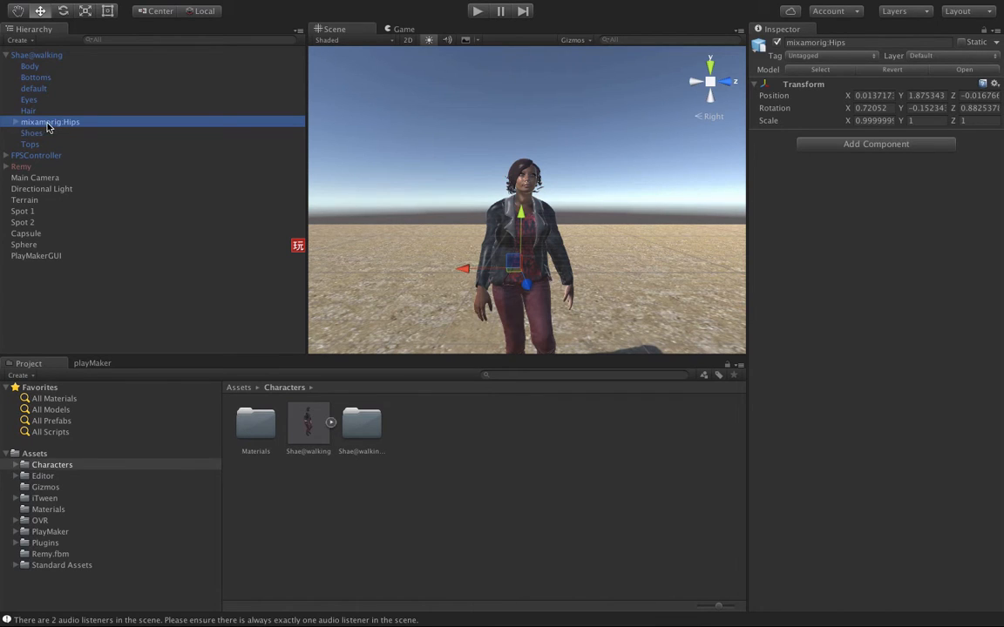
click(40, 133)
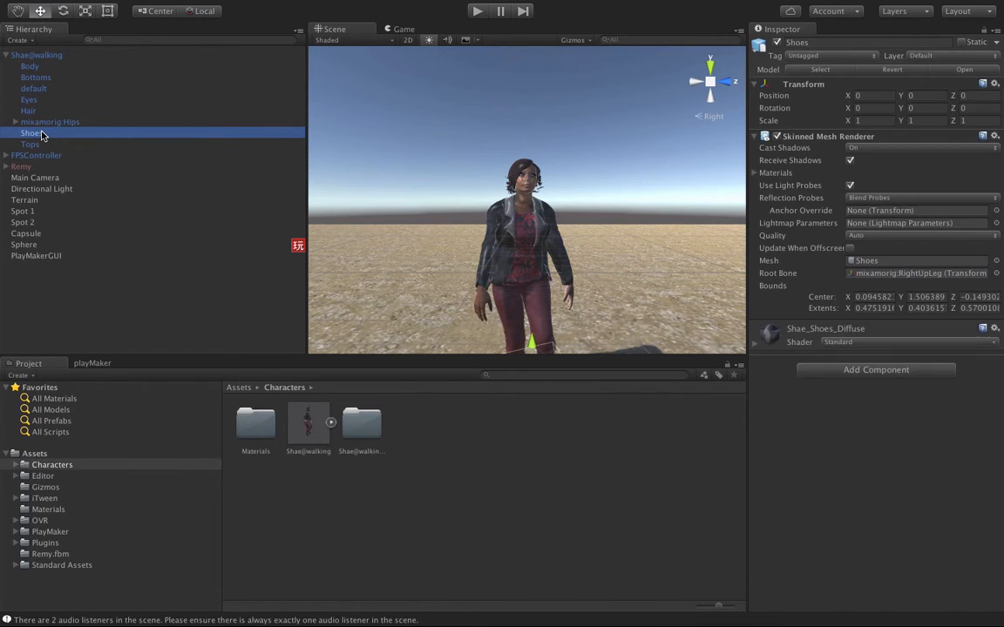
click(755, 346)
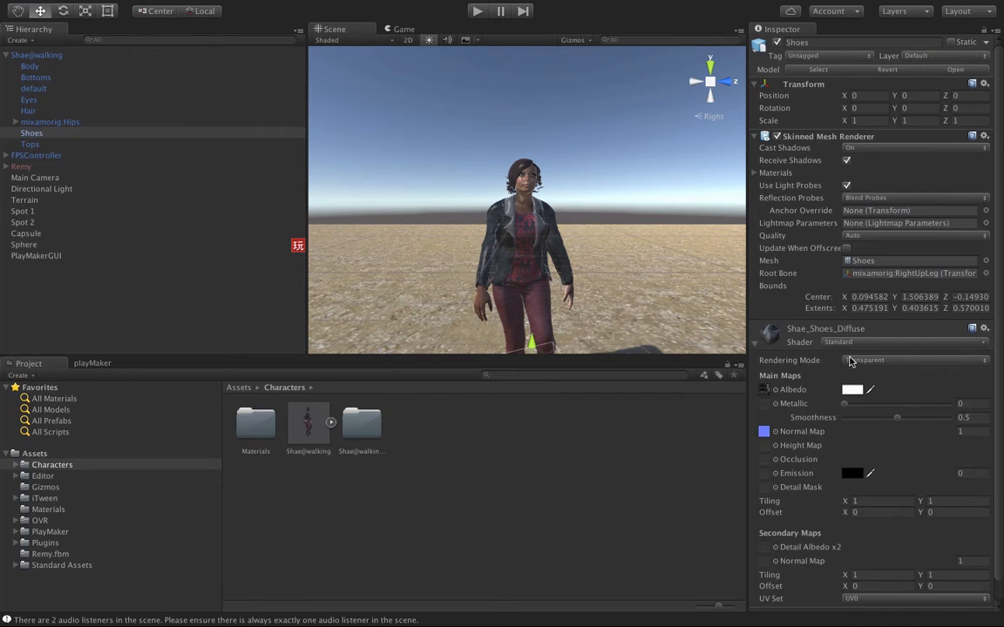
click(889, 360)
click(869, 327)
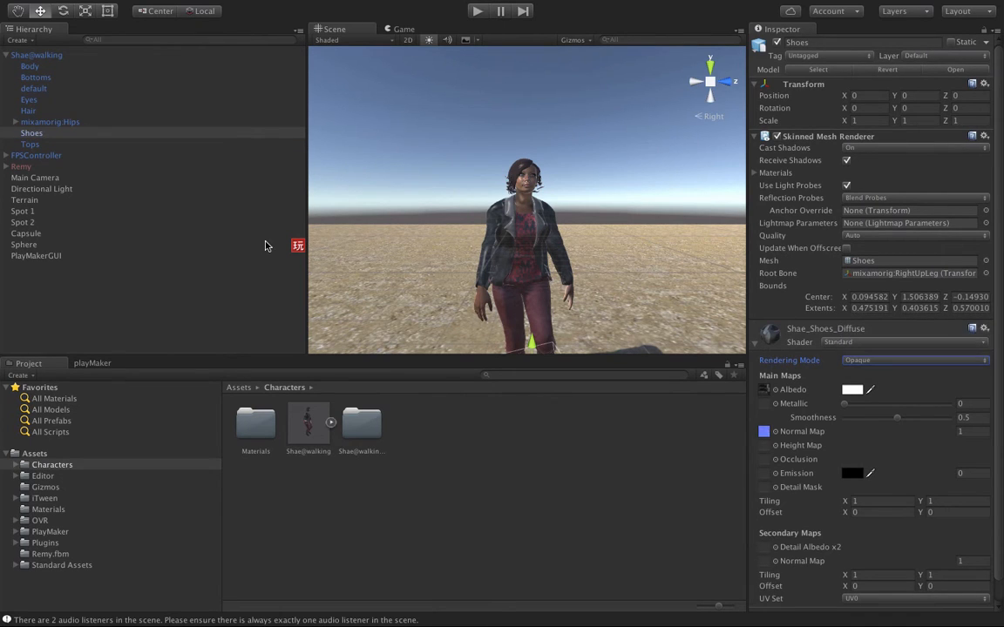
Set the rendering mode of the Tops part's Shae_Top_Diffuse material to Opaque
click(42, 145)
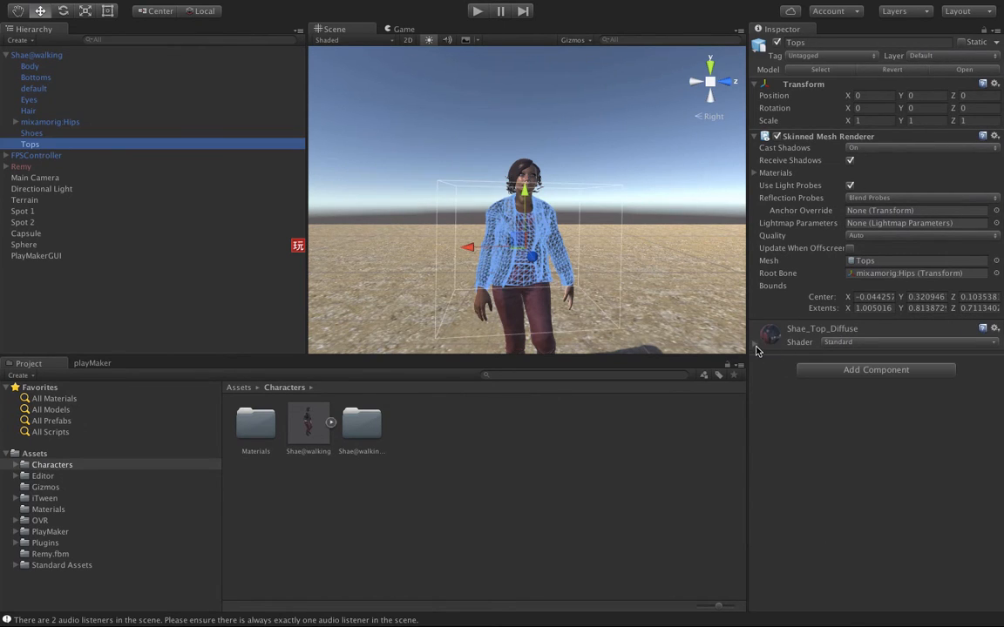
click(755, 346)
click(876, 360)
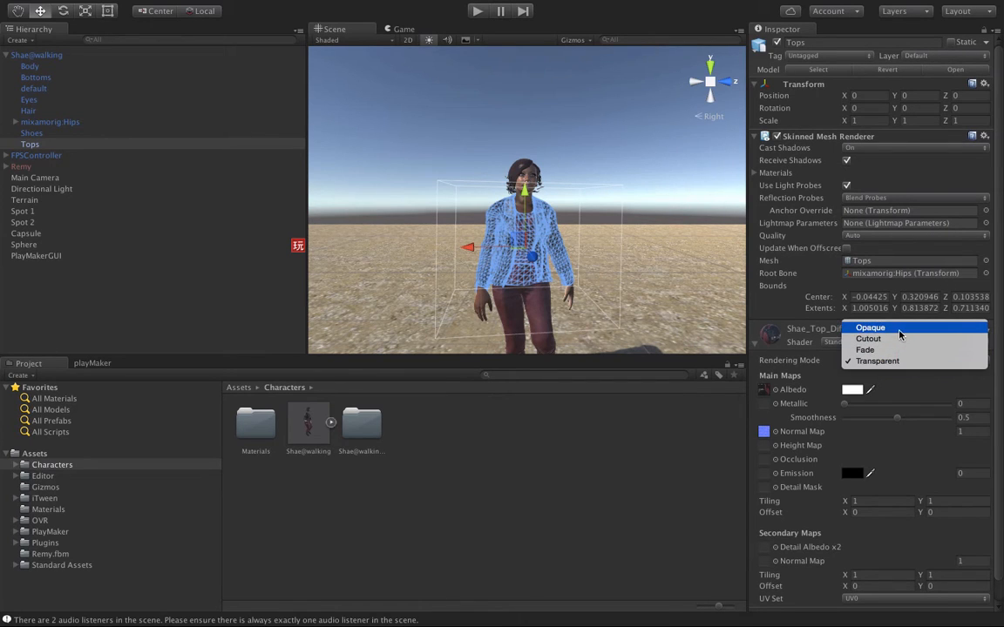
click(900, 335)
click(598, 210)
Examine Shae's face and clothing close up and from farther away, and review the Body part's material settings
scroll(665, 239, up, 5)
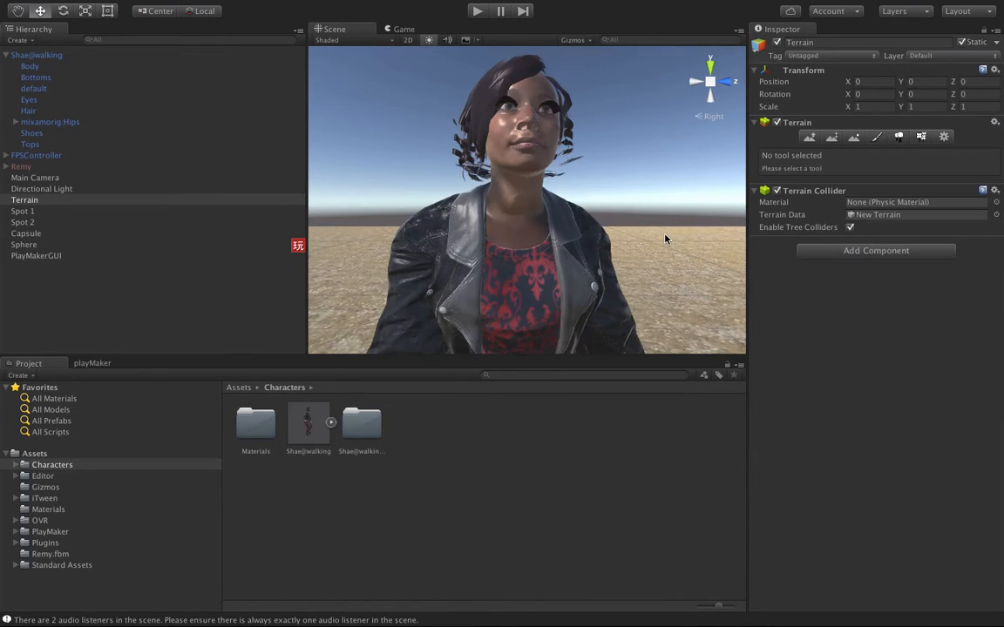
scroll(656, 209, down, 10)
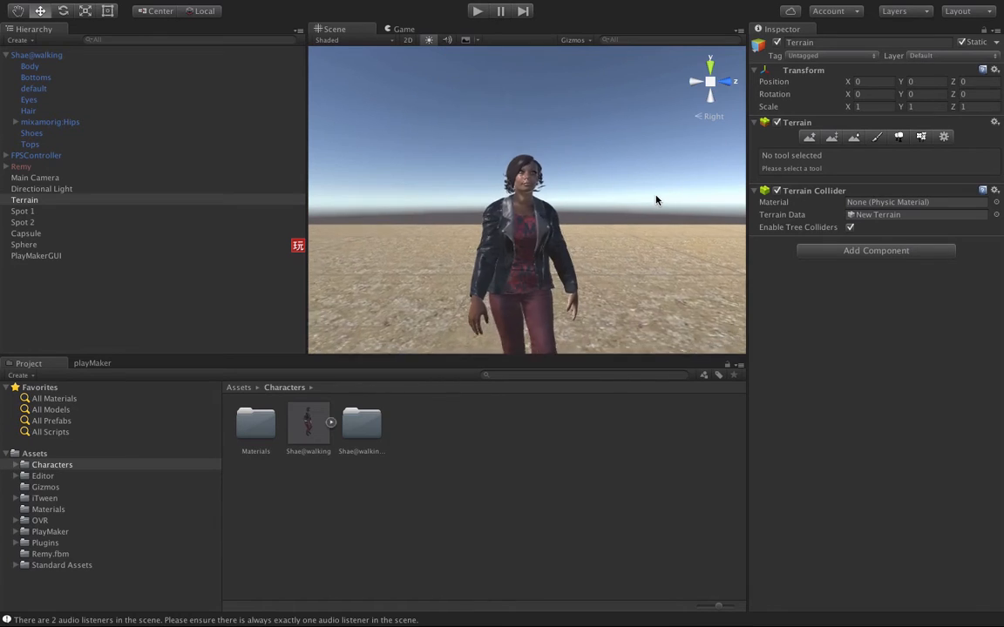
scroll(657, 200, up, 5)
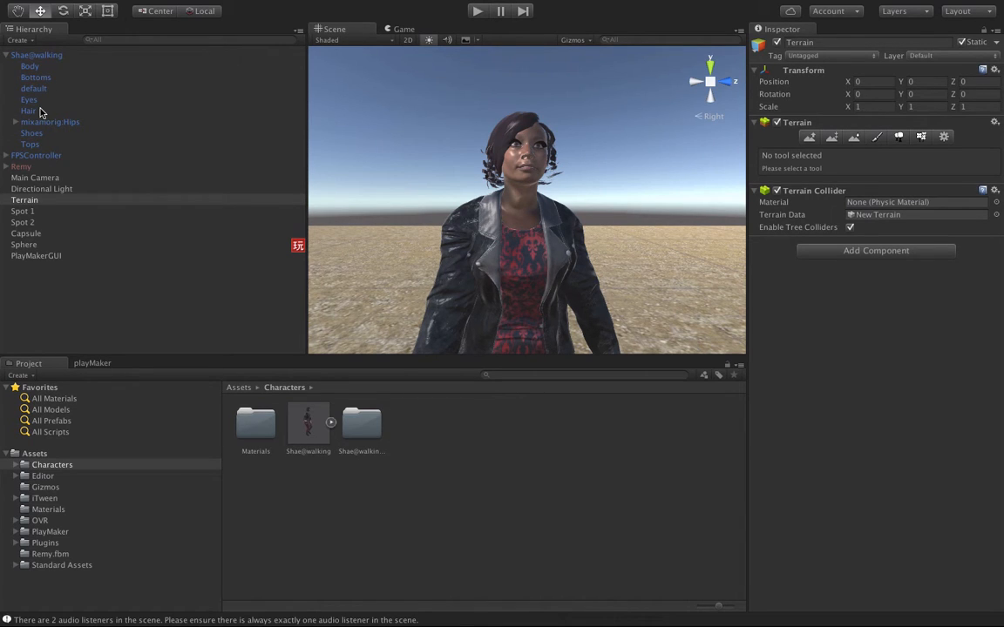
click(36, 66)
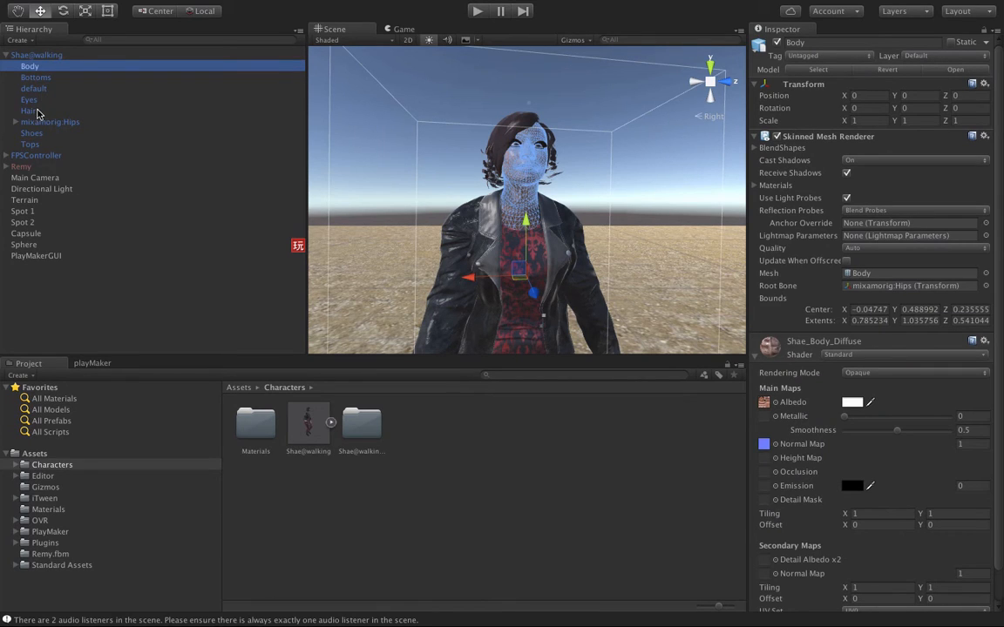
click(42, 79)
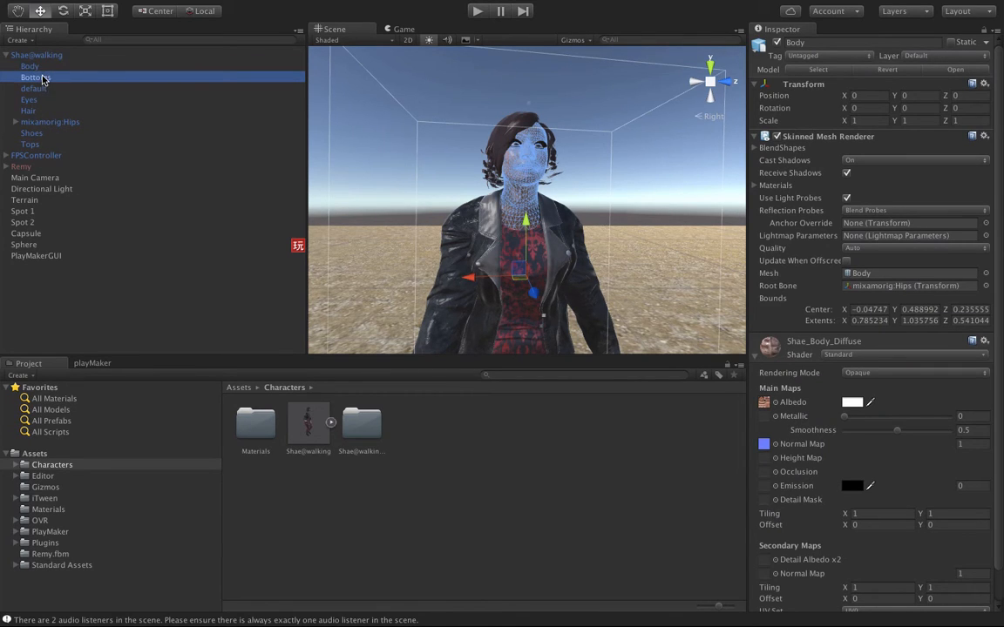
click(44, 68)
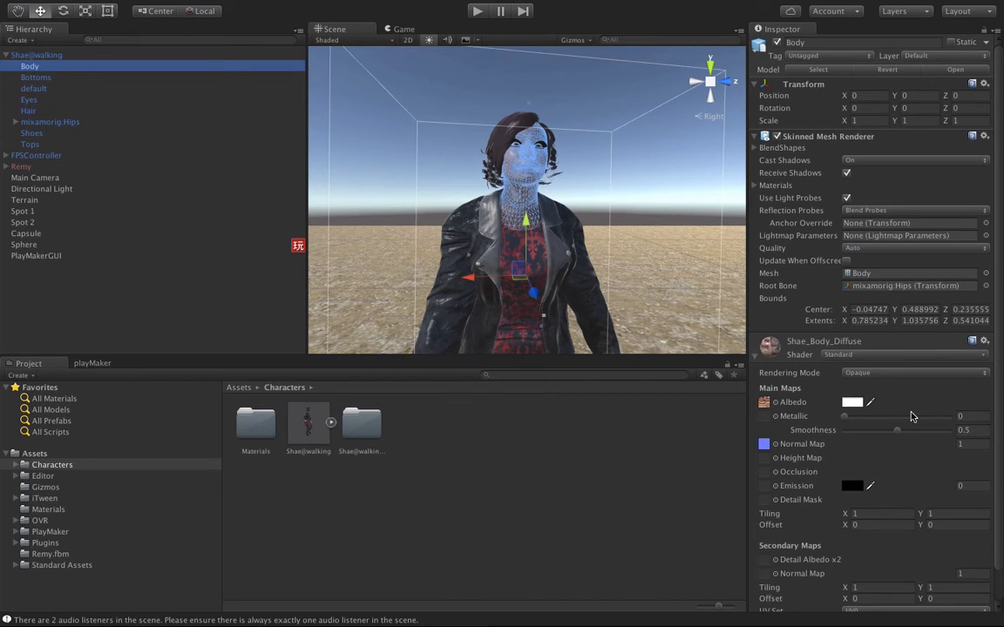
Try a Smoothness of 0.944 on the Body part's Shae_Body_Diffuse material and view Shae's skin without the selection overlay
scroll(834, 396, down, 2)
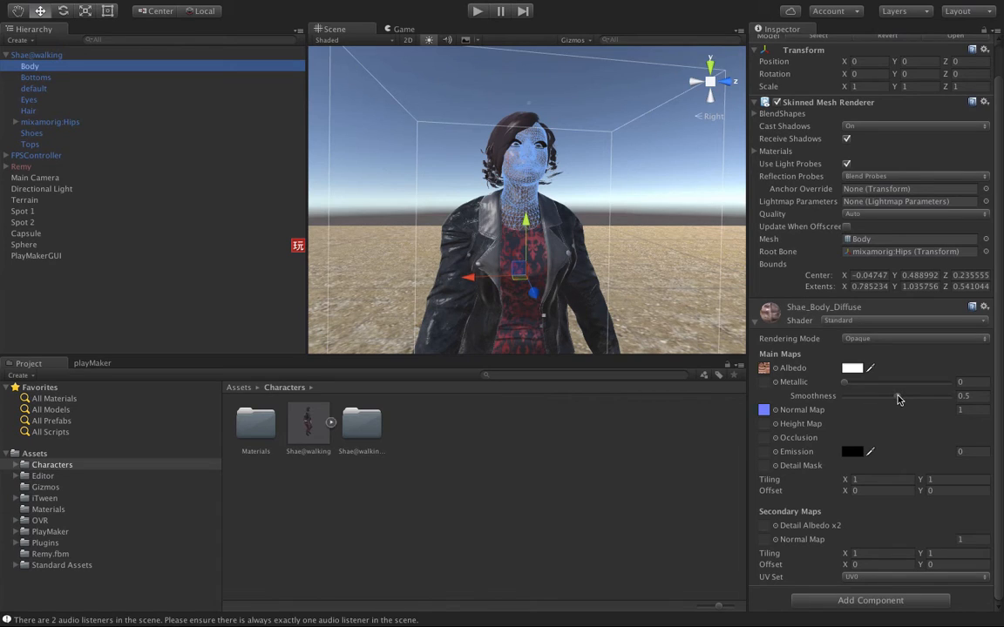
drag(899, 400, 944, 397)
click(724, 219)
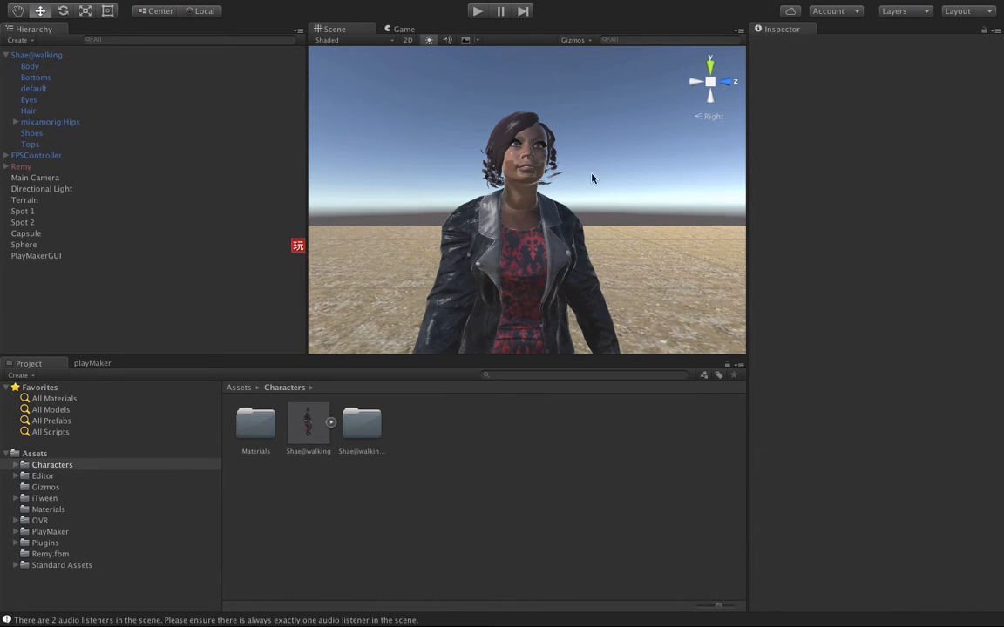
Set the Smoothness of the Body part's Shae_Body_Diffuse material to about 0.083 and check the face close up
click(30, 67)
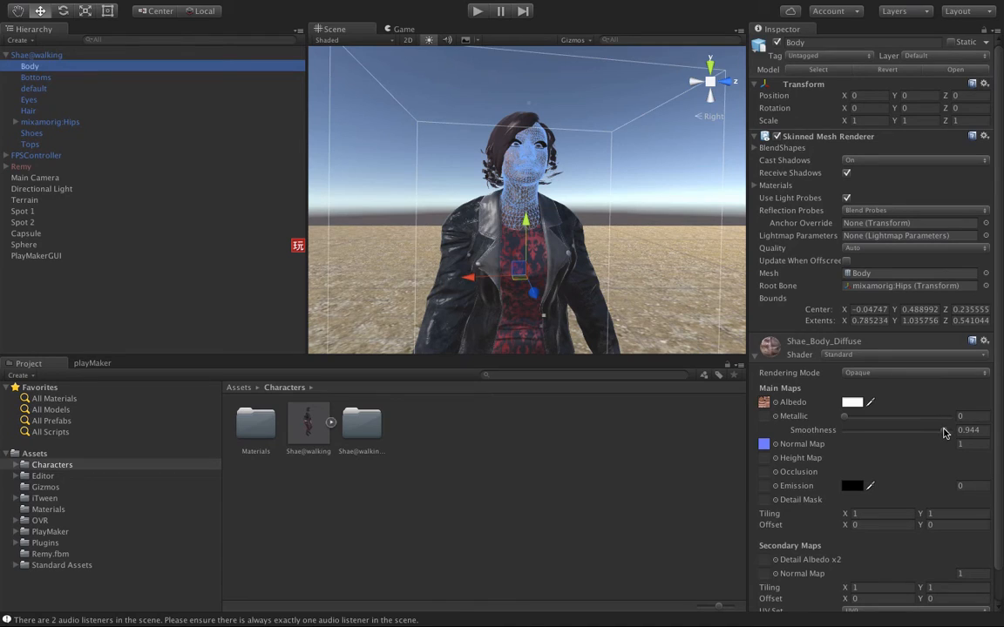
drag(945, 433, 853, 430)
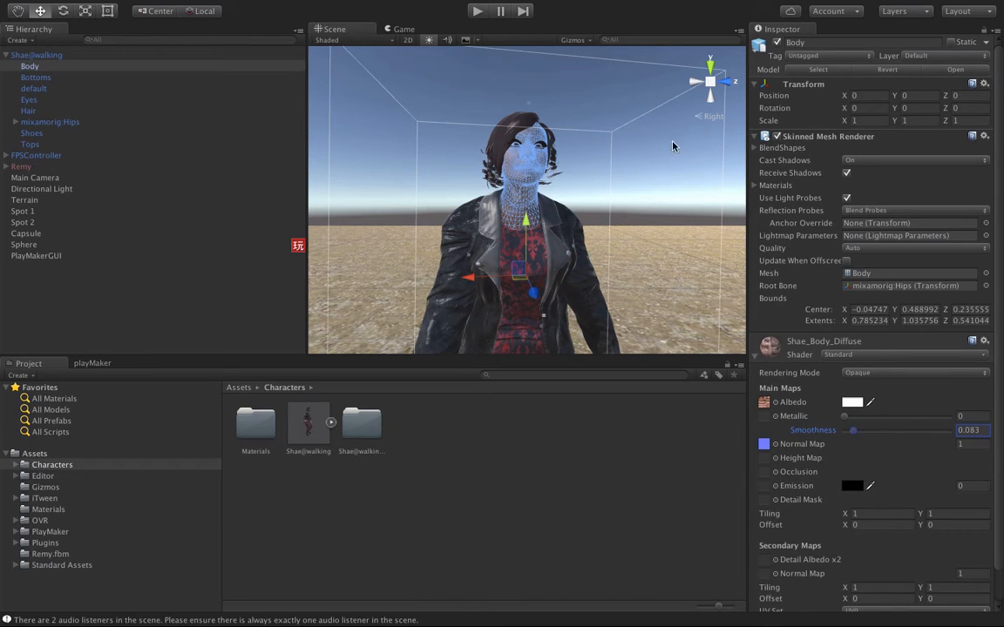
click(725, 206)
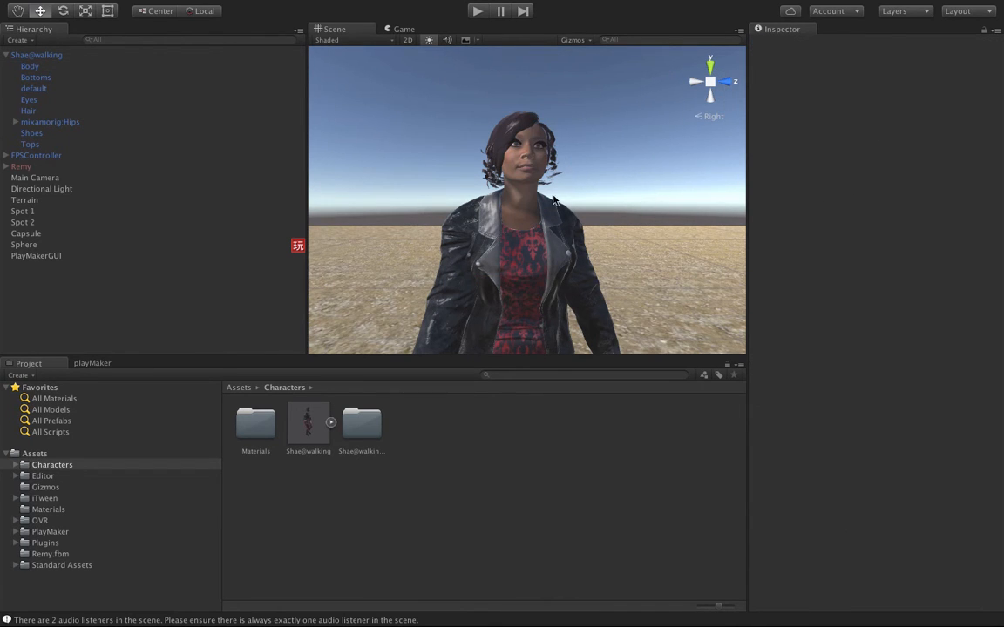
scroll(552, 201, up, 5)
scroll(552, 200, down, 3)
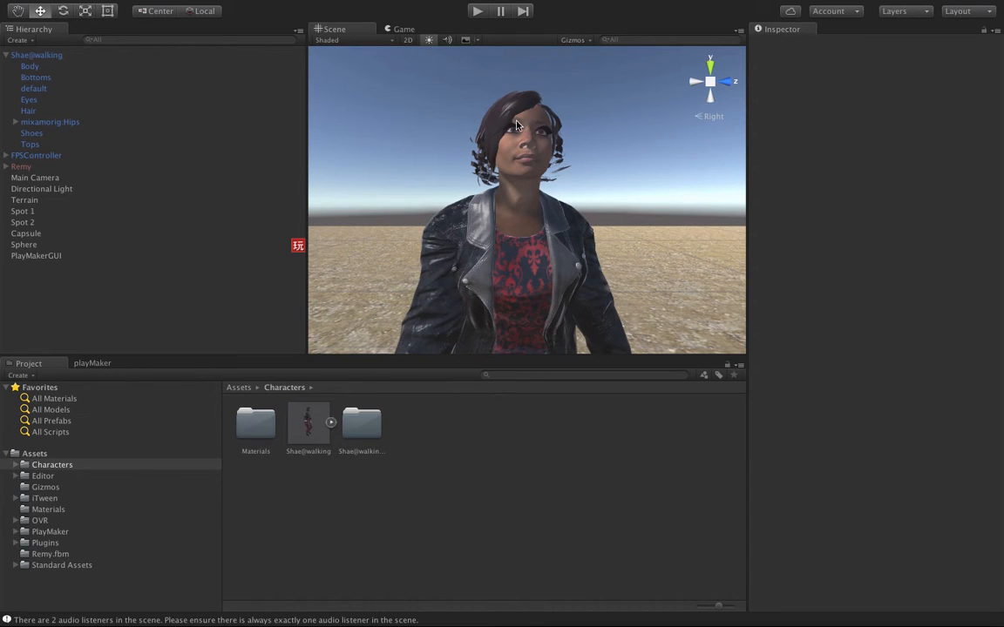
Set the Smoothness of the Hair part's Shae_Hair_Diffuse material to about 0.063
click(39, 111)
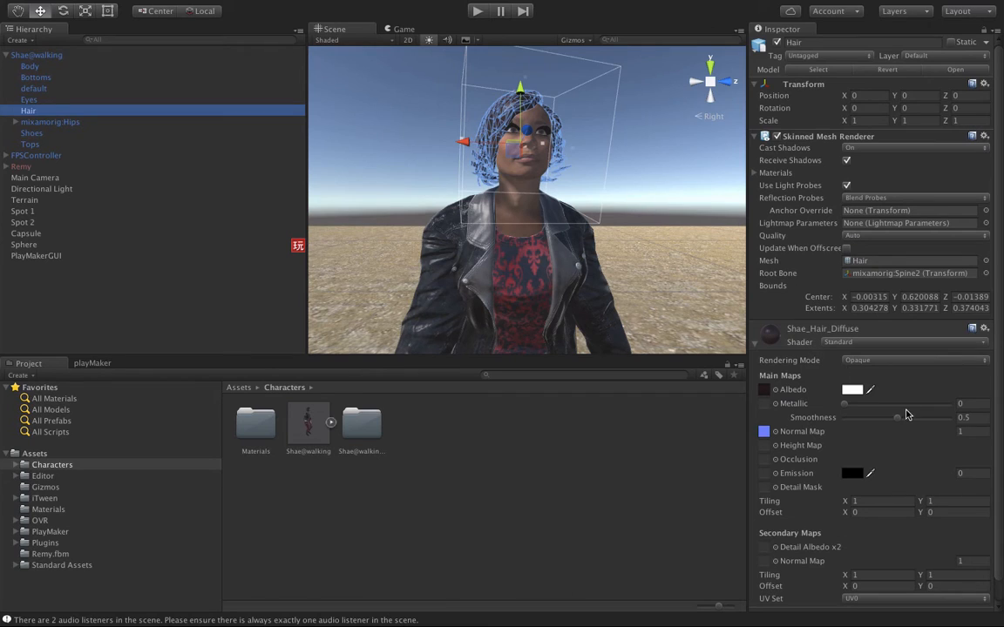
drag(899, 417, 850, 417)
click(669, 211)
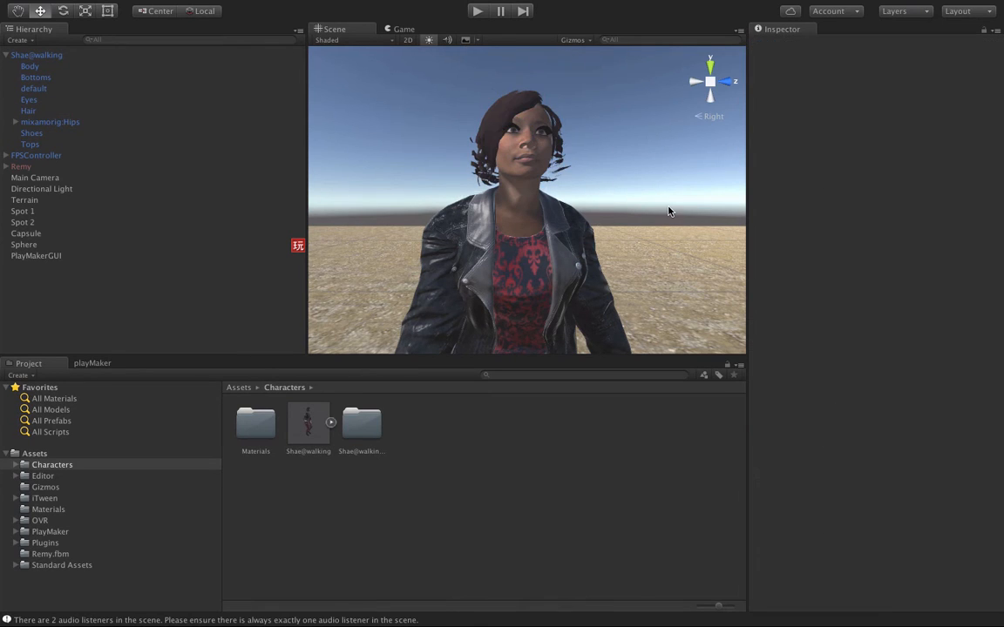
Find the part that holds Shae's jacket and set its Shae_Top_Diffuse material's Smoothness to about 0.136
click(440, 249)
click(470, 260)
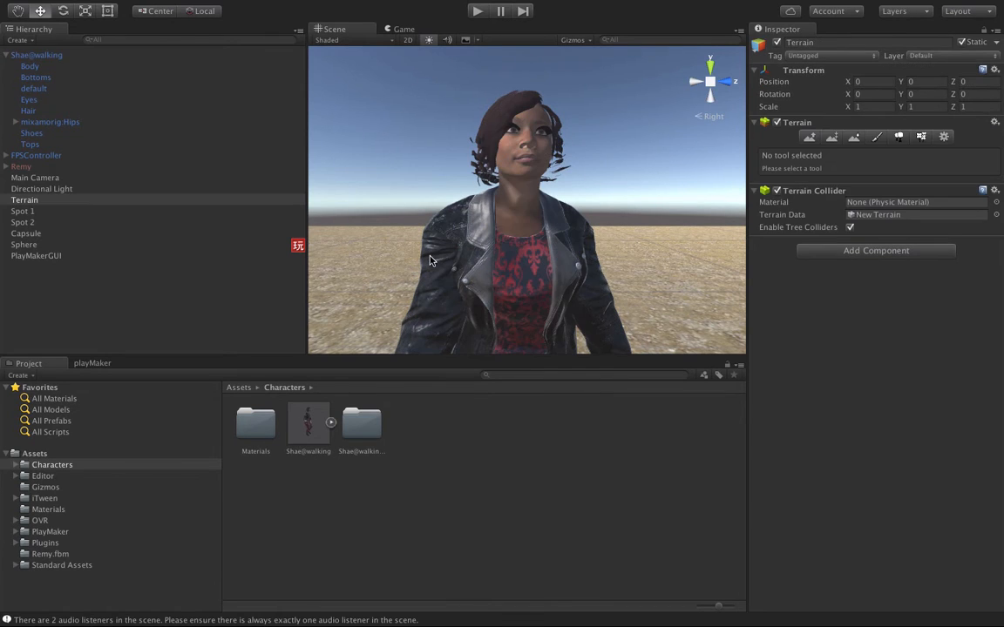
click(430, 260)
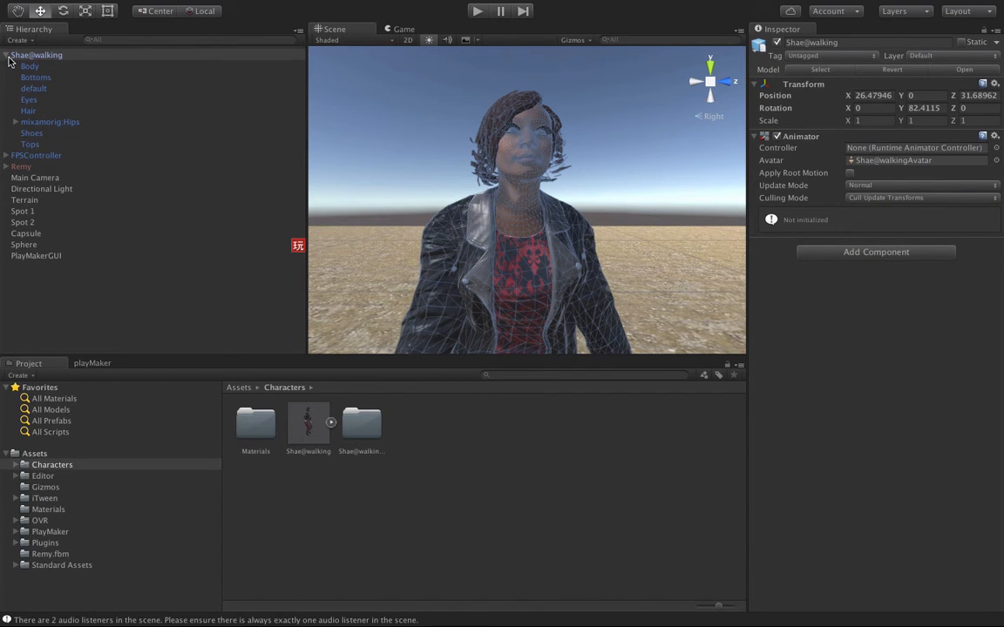
click(46, 88)
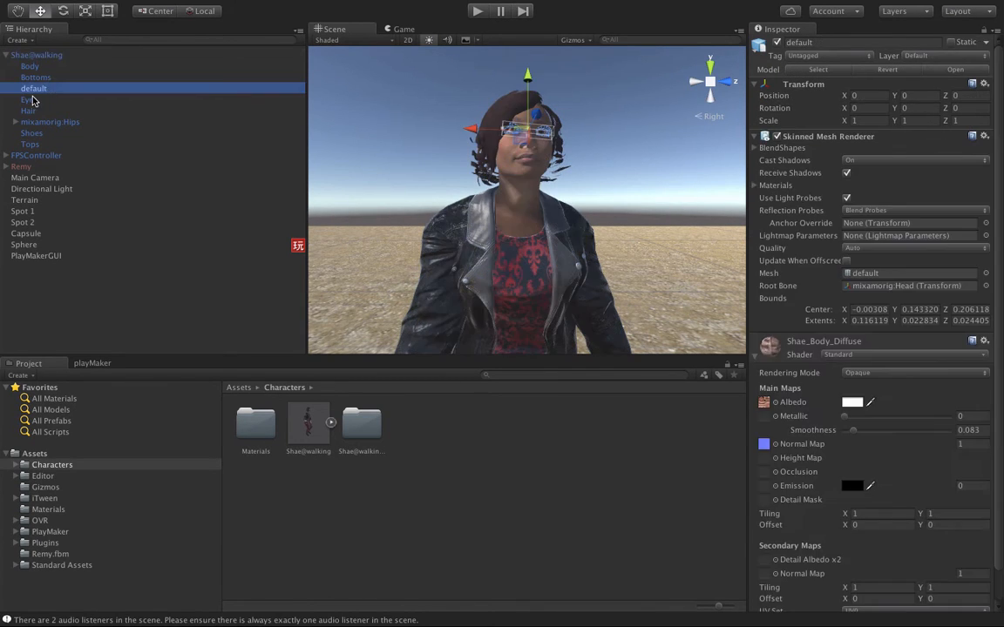
click(32, 100)
click(35, 110)
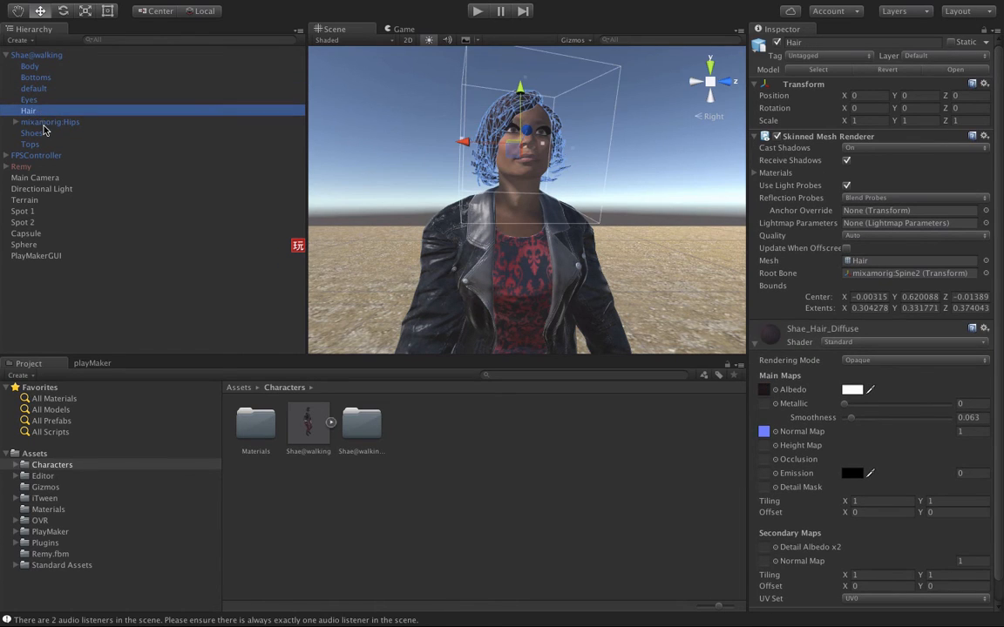
click(43, 132)
click(47, 143)
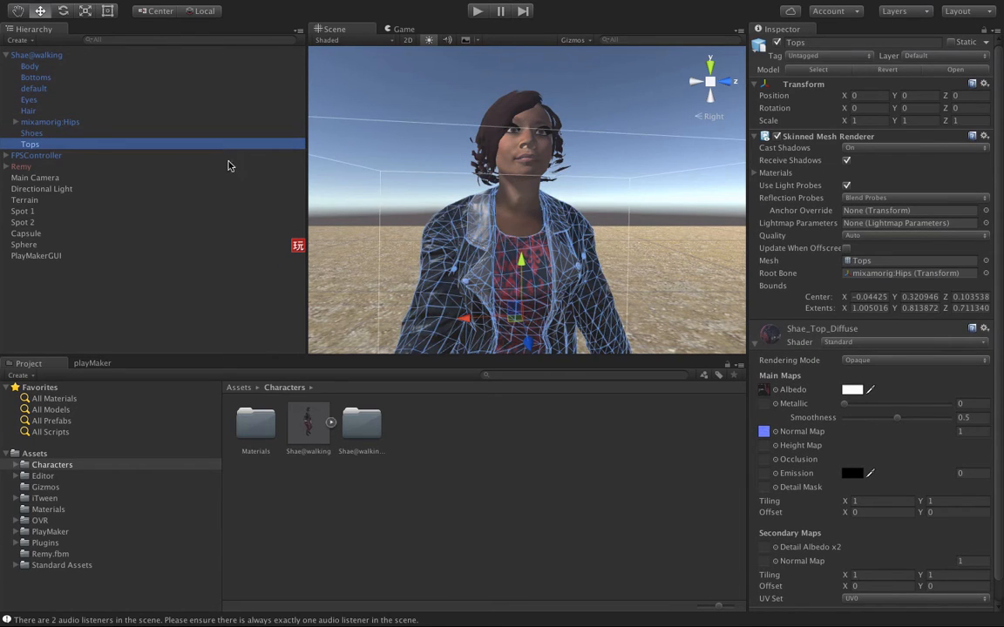
drag(897, 418, 858, 423)
Set the Metallic value of the Shae_Top_Diffuse material to about 0.642 and check the jacket from near and far
scroll(891, 458, down, 1)
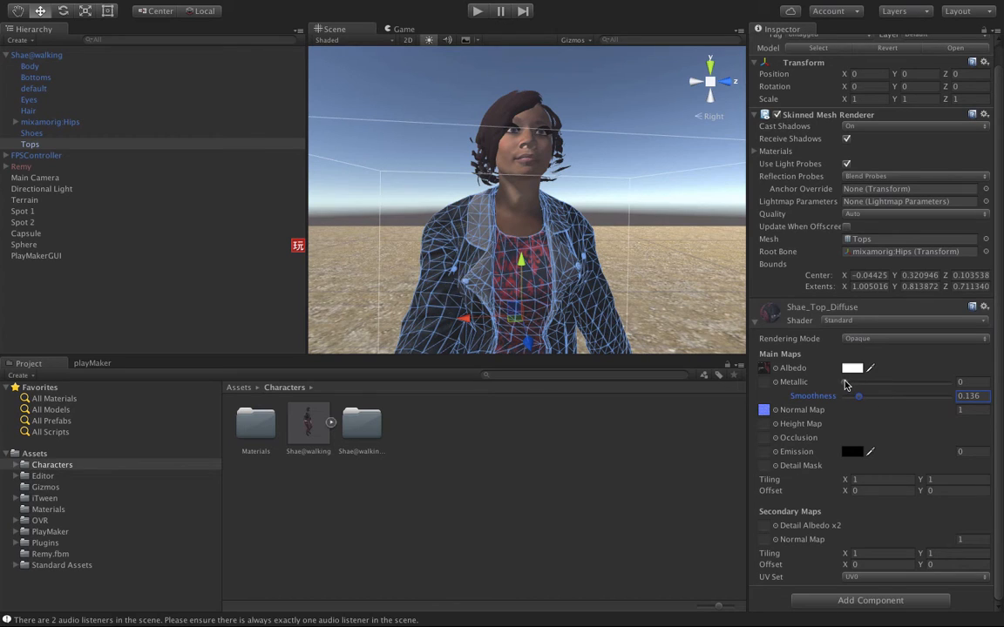
drag(848, 384, 915, 386)
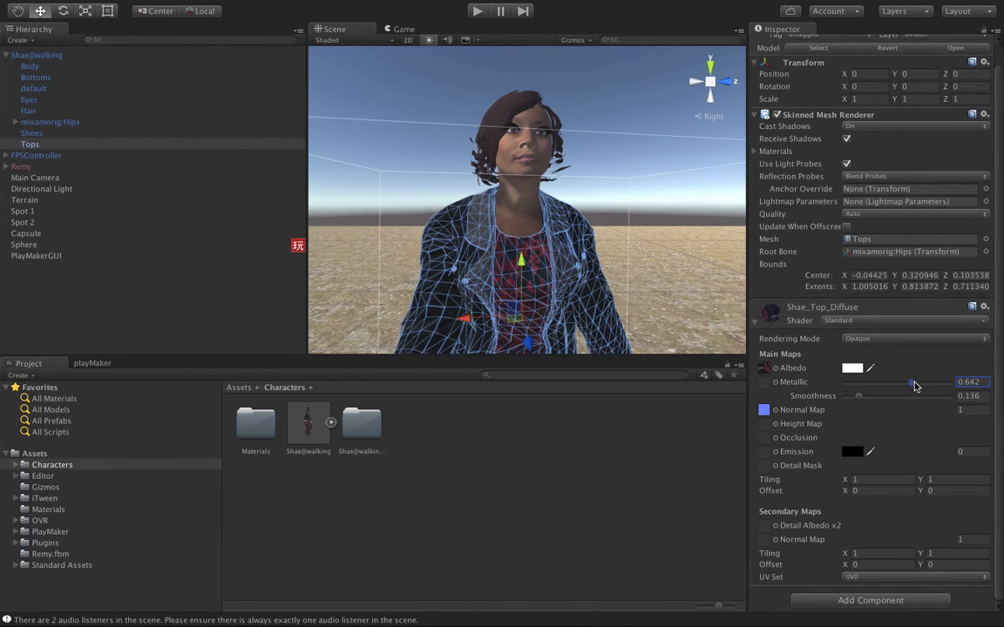
click(704, 253)
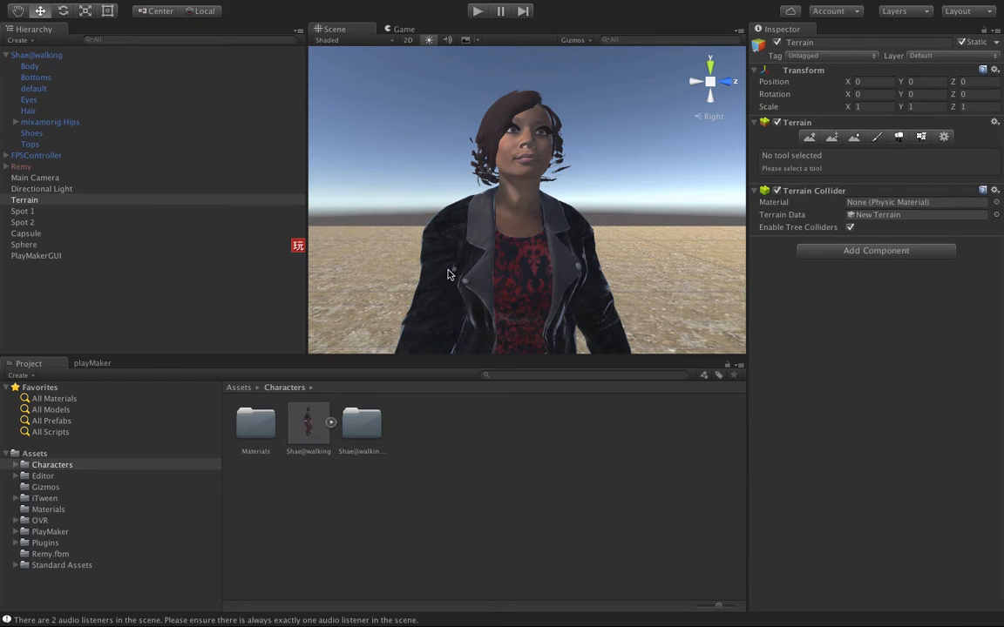
scroll(447, 327, down, 3)
scroll(446, 327, up, 2)
scroll(445, 327, up, 2)
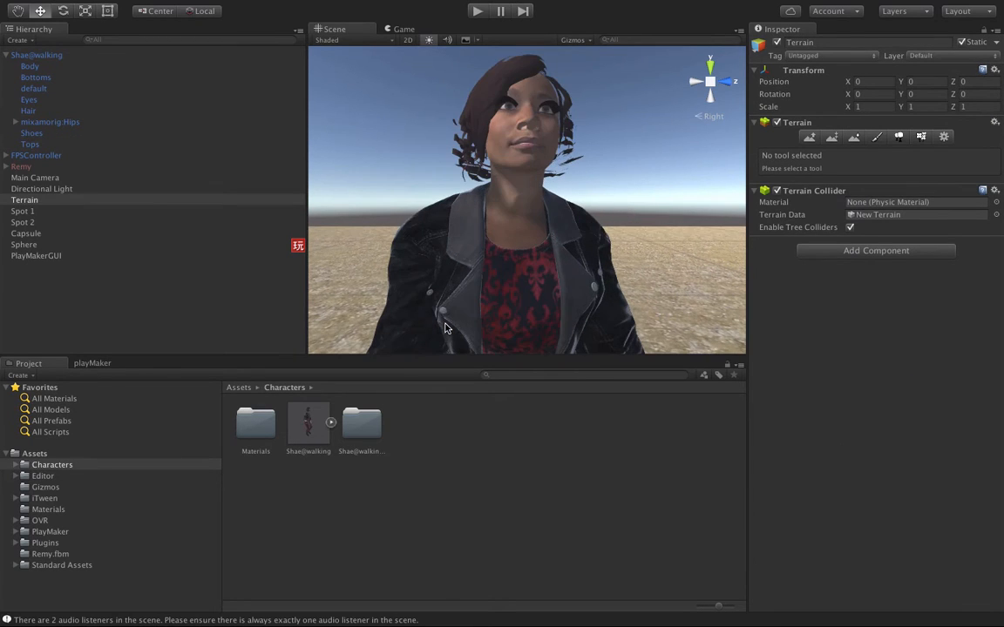
scroll(633, 301, down, 5)
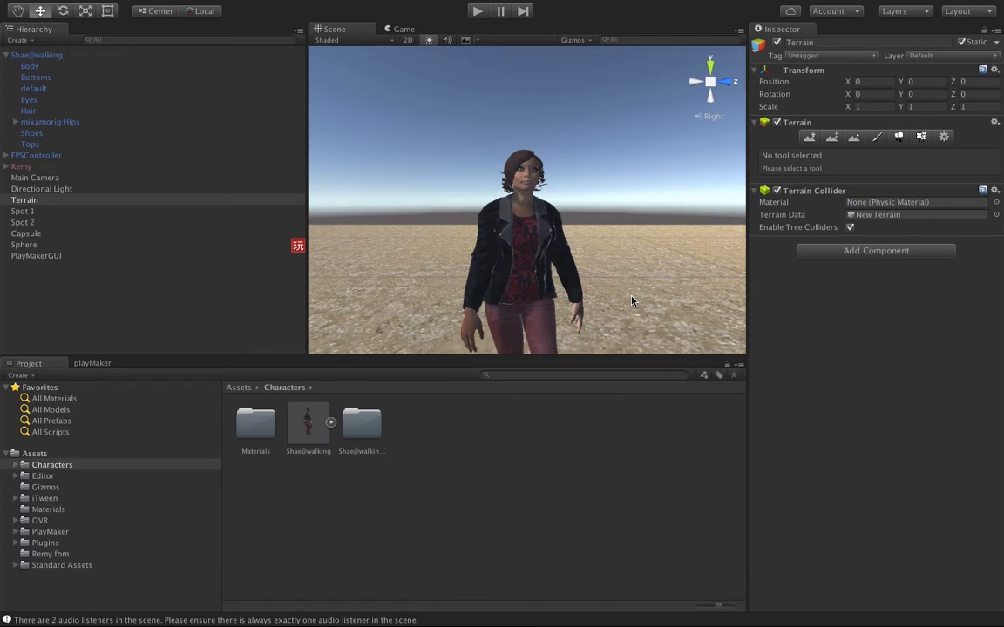
scroll(632, 301, up, 1)
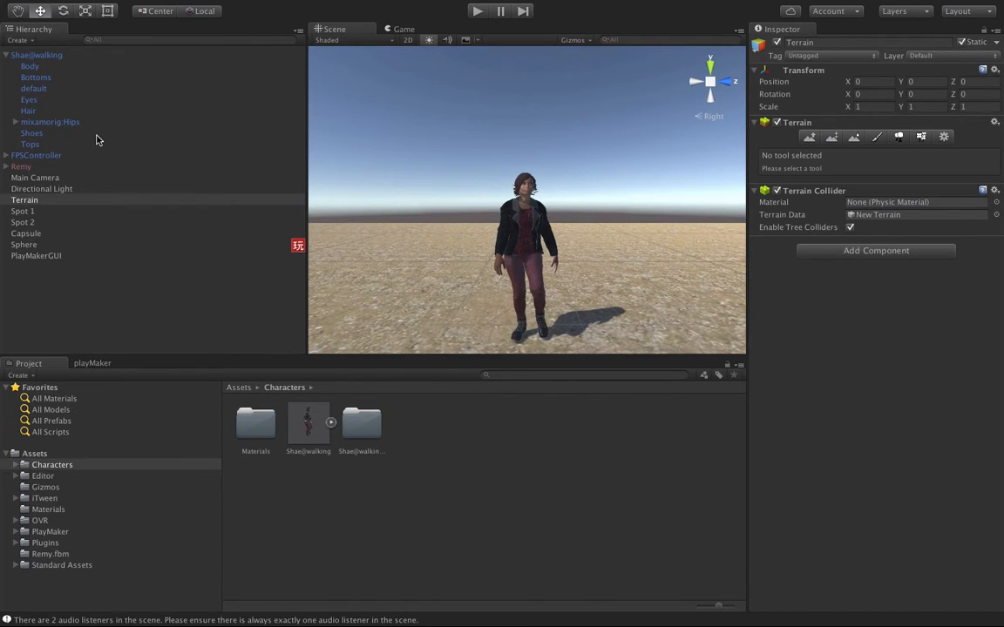
Set the Shae_Shoes_Diffuse material's Smoothness to about 0.175 and Metallic to 1, and check Shae from near and far
click(33, 133)
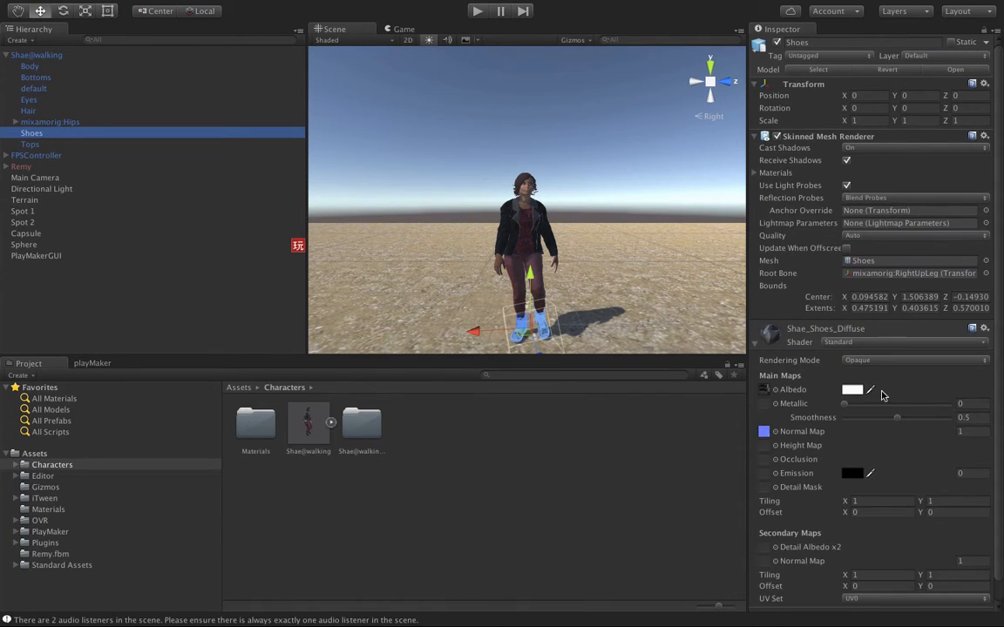
drag(897, 419, 953, 409)
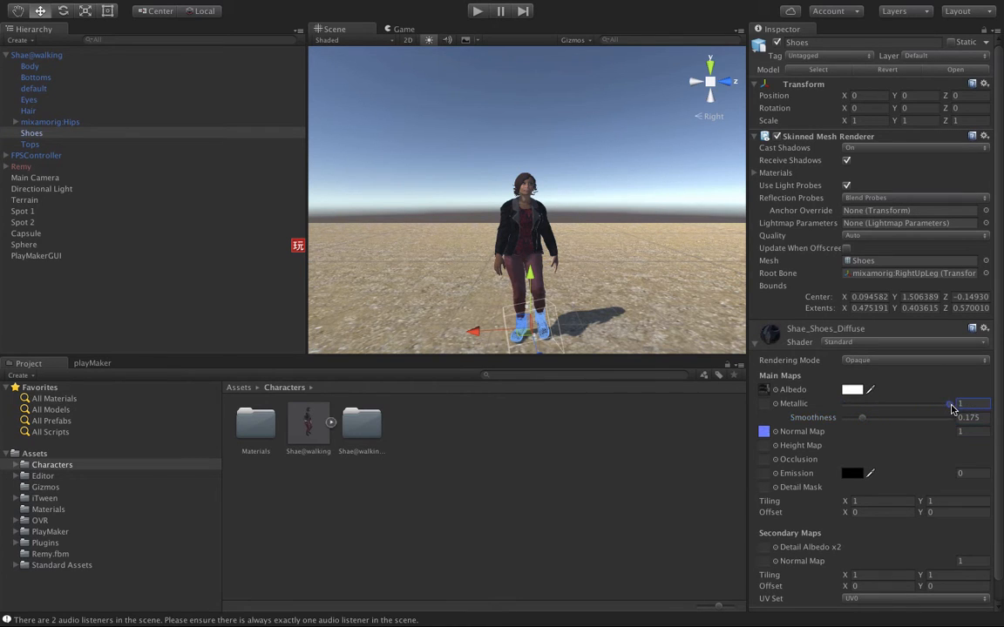
click(624, 281)
scroll(624, 282, up, 5)
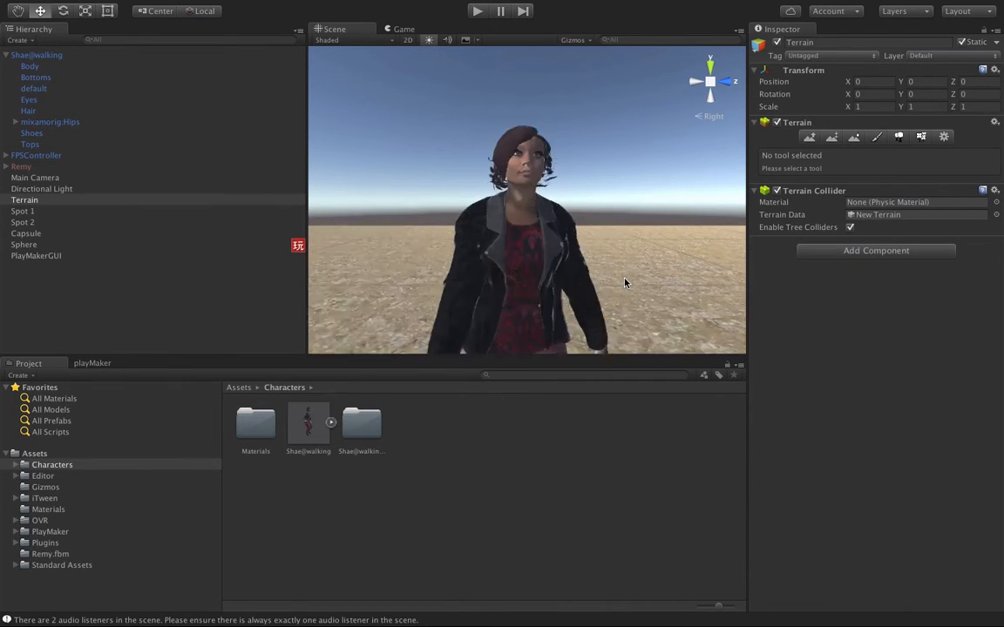
scroll(624, 282, up, 5)
scroll(624, 281, down, 3)
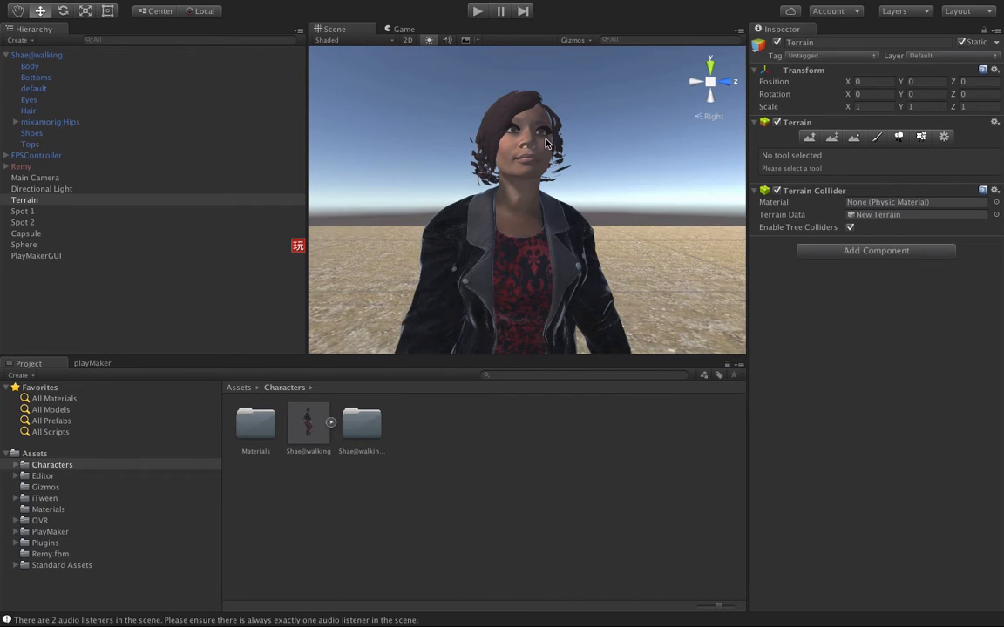
scroll(634, 179, down, 4)
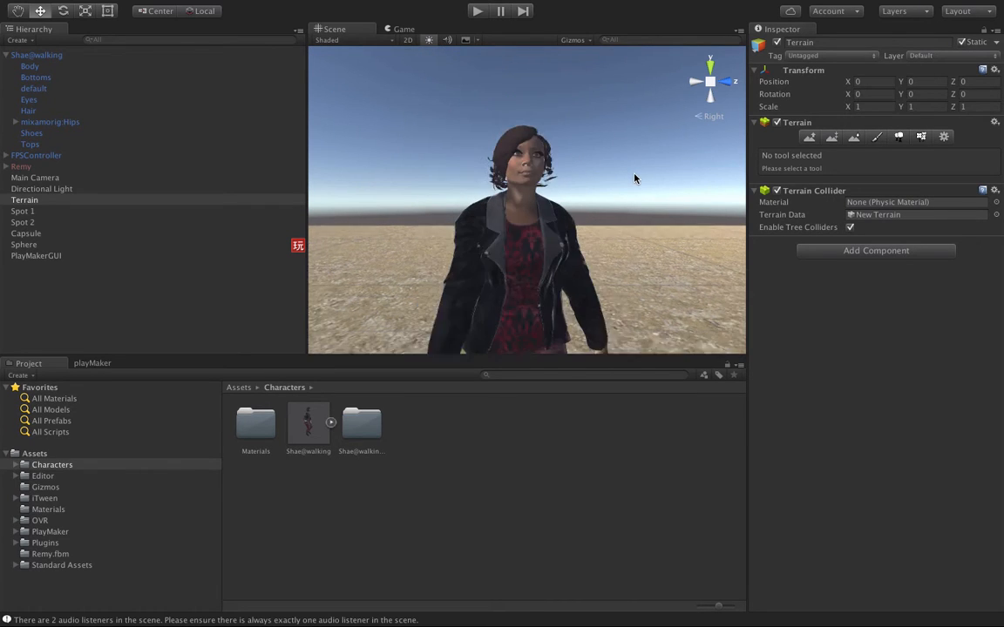
scroll(634, 179, down, 2)
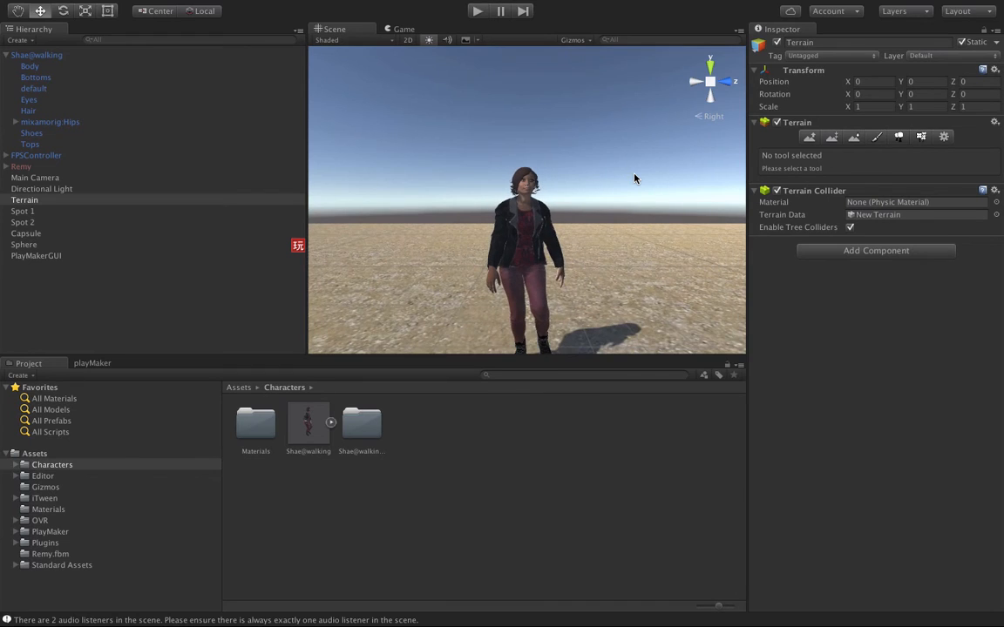
scroll(635, 178, down, 2)
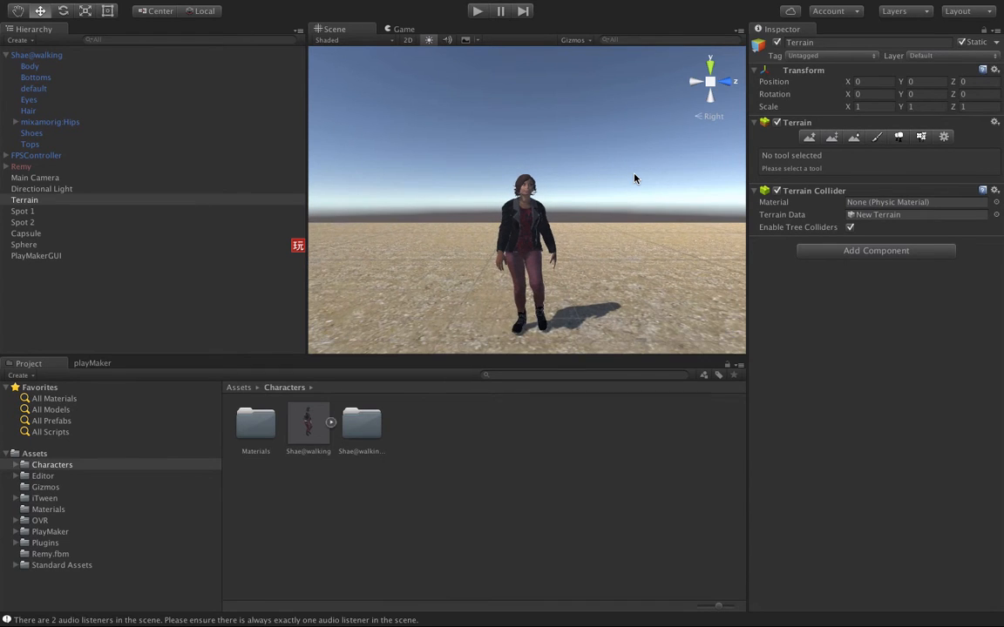
Save the scene and the project
mouse_move(7, 4)
click(85, 7)
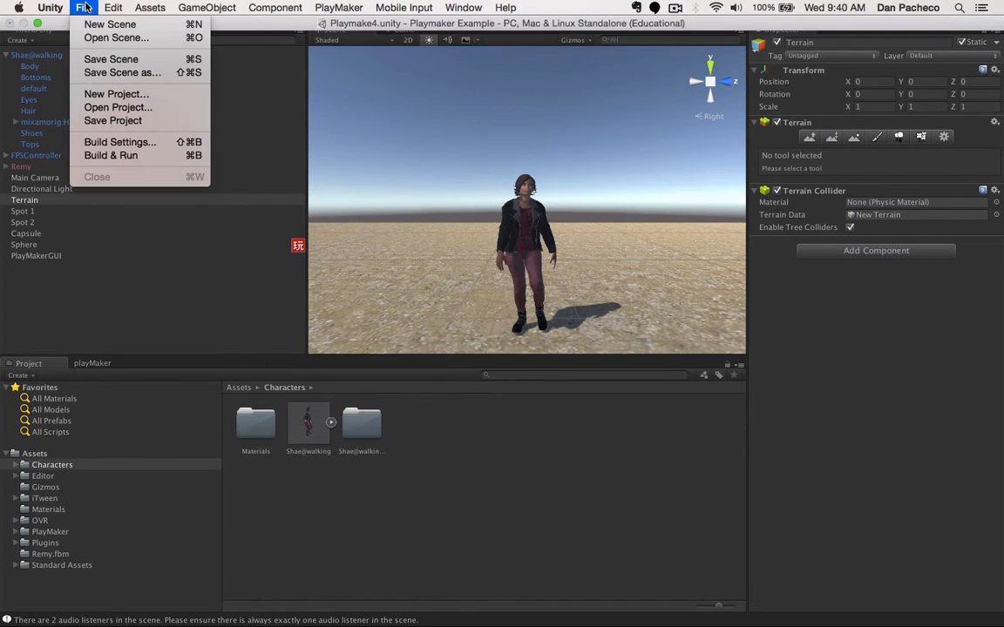
click(104, 59)
click(80, 8)
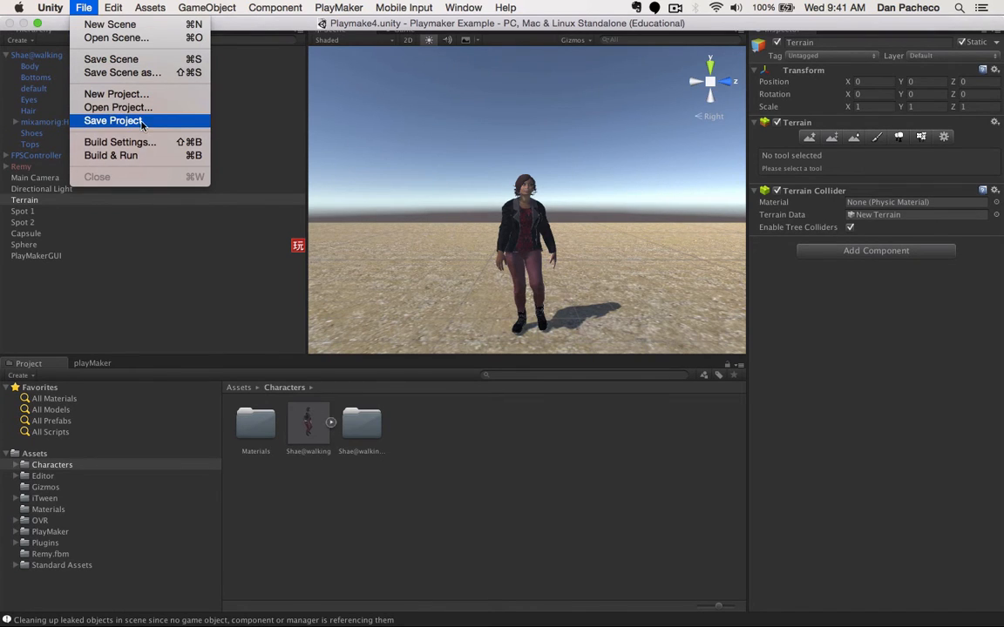
click(113, 120)
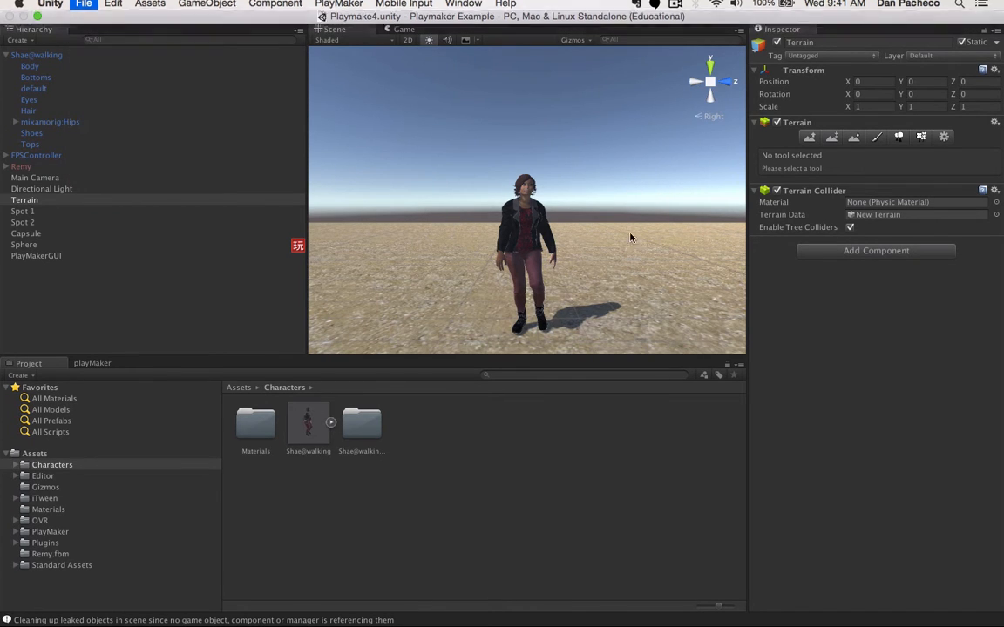
Open the rig import settings of the Shae@walking model from the character in the scene
click(540, 231)
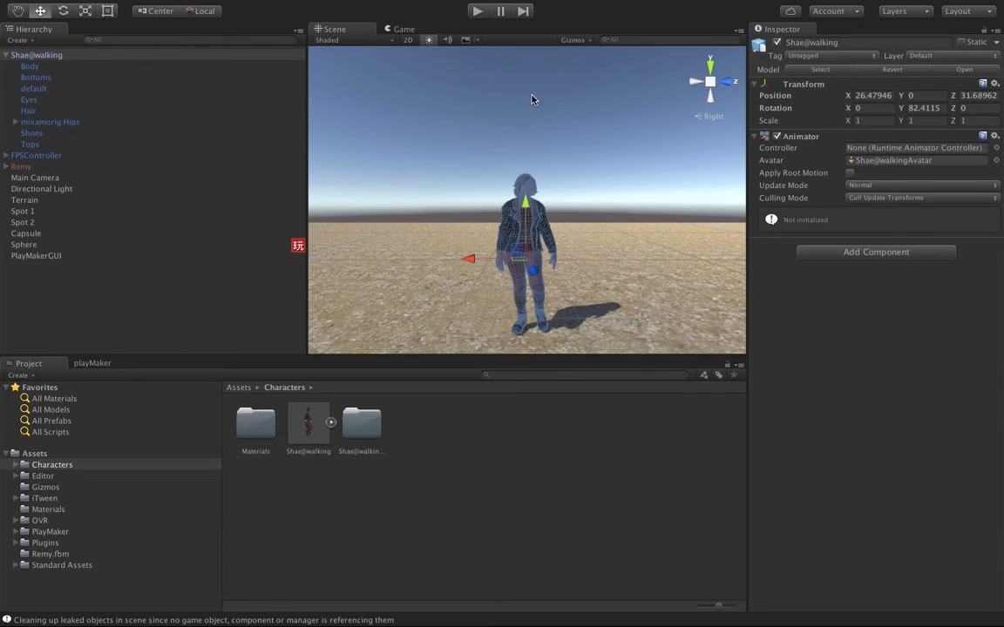
click(78, 88)
click(48, 56)
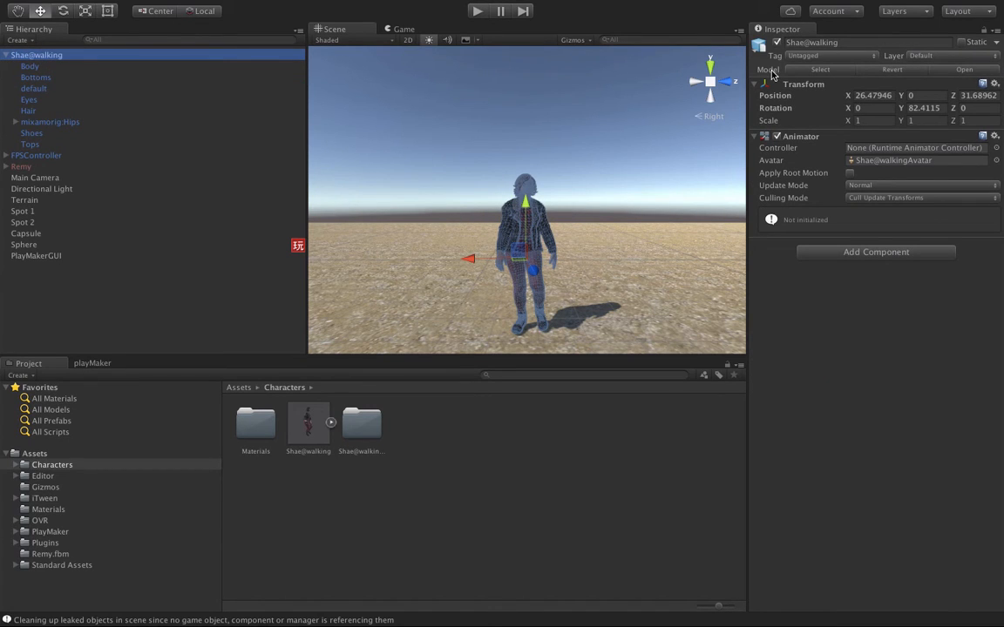
click(818, 70)
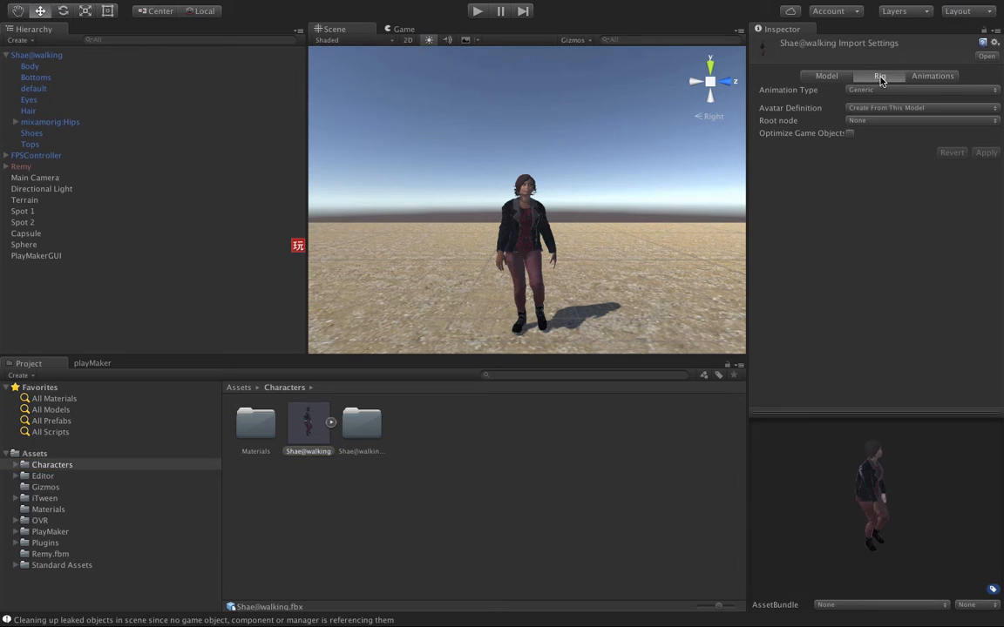
click(844, 80)
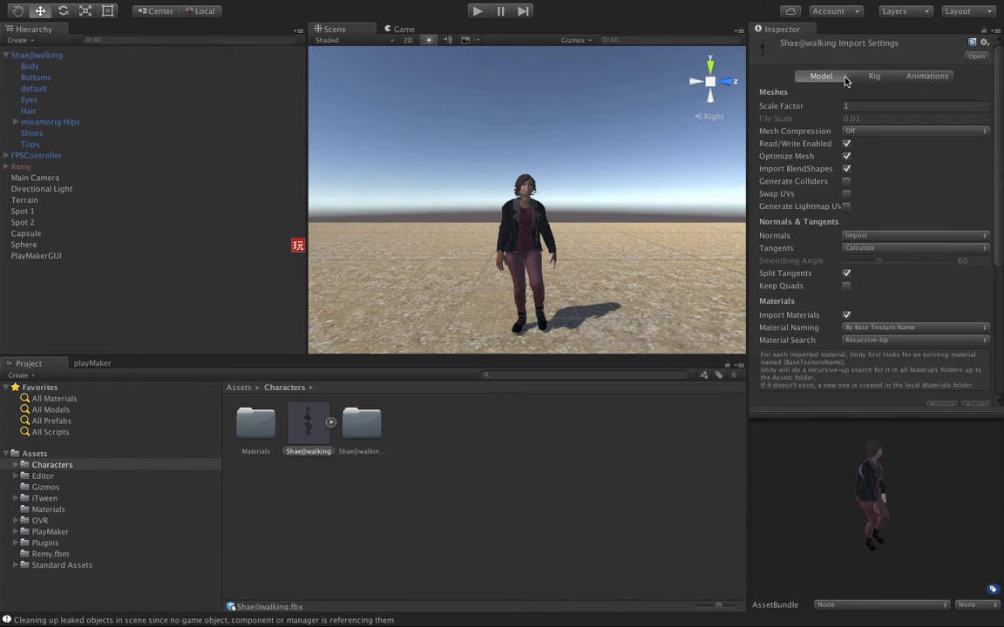
click(876, 76)
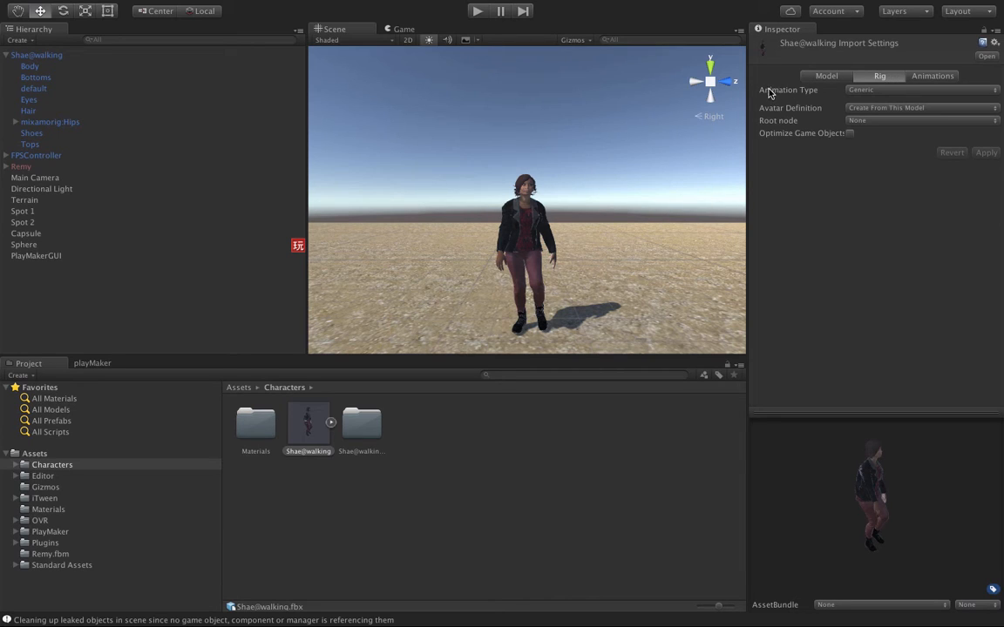
Set the Shae@walking rig's Animation Type to Legacy and apply the import change
click(881, 91)
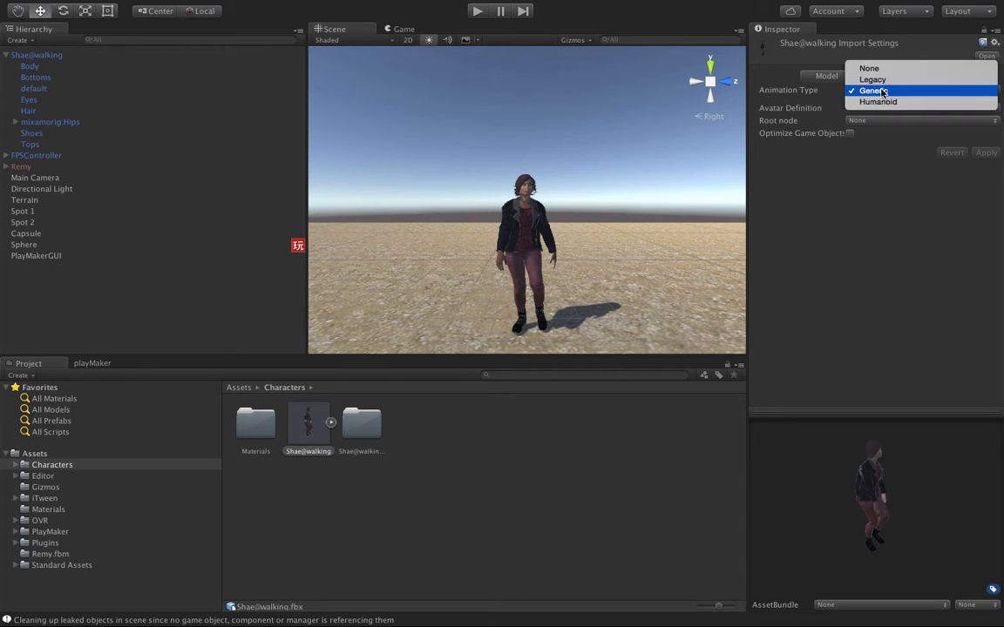
click(884, 83)
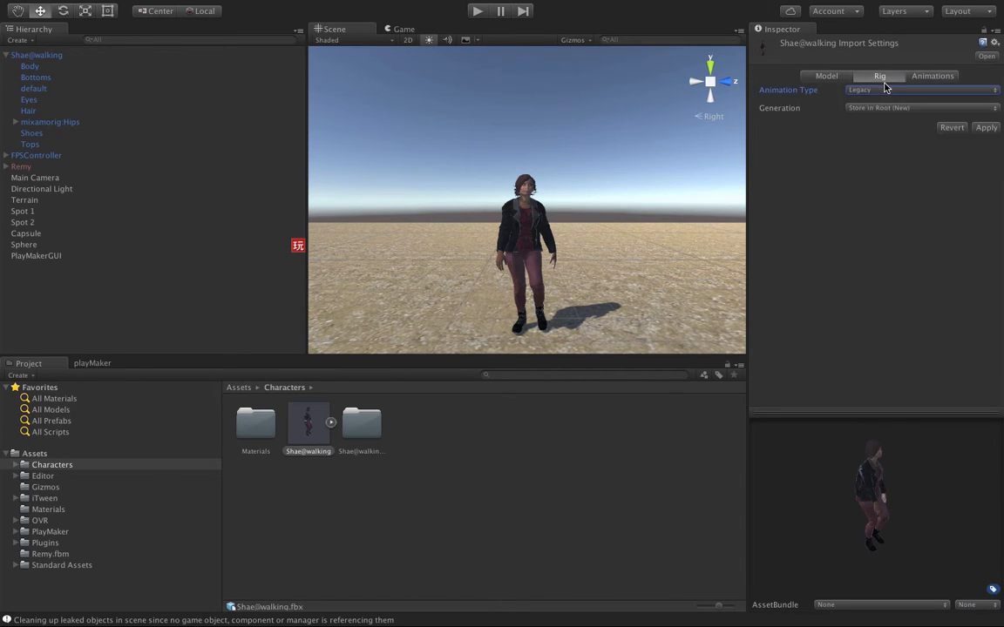
click(988, 130)
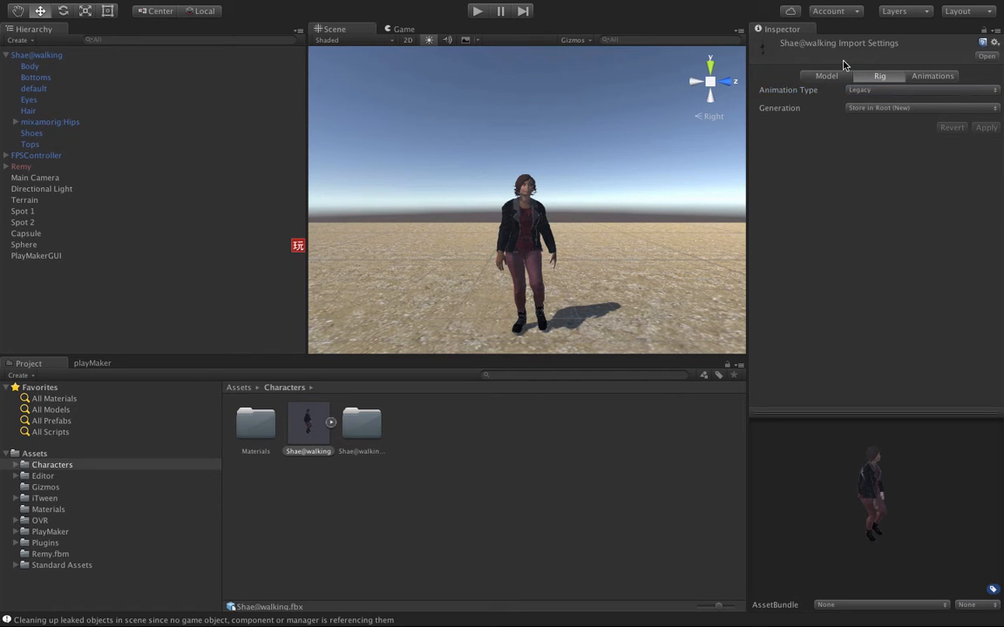
click(631, 221)
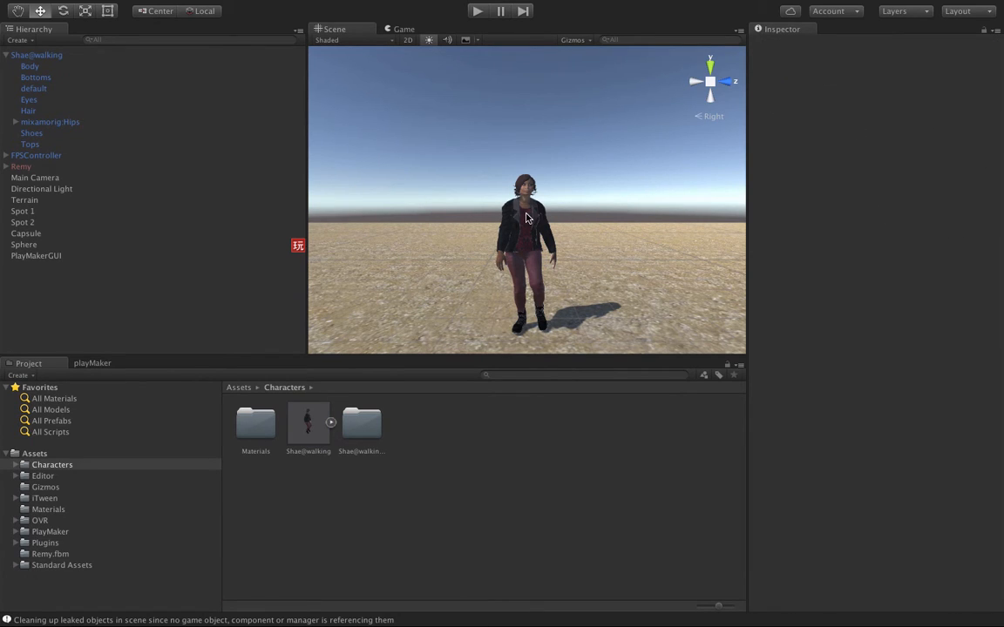
Inspect Shae's Animation component, run the scene to watch her walk, and stop it
click(36, 55)
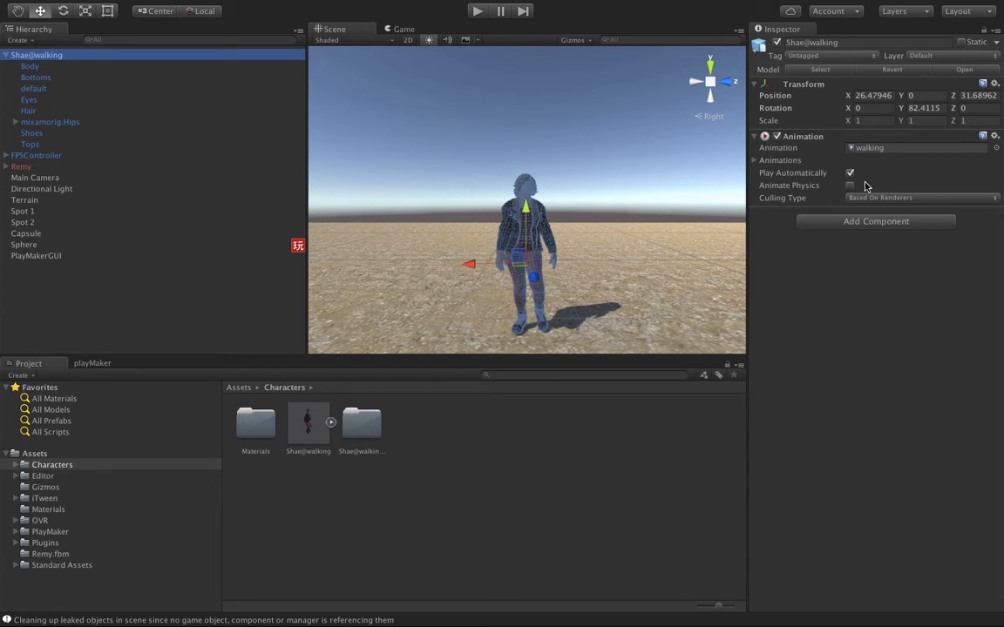
click(477, 11)
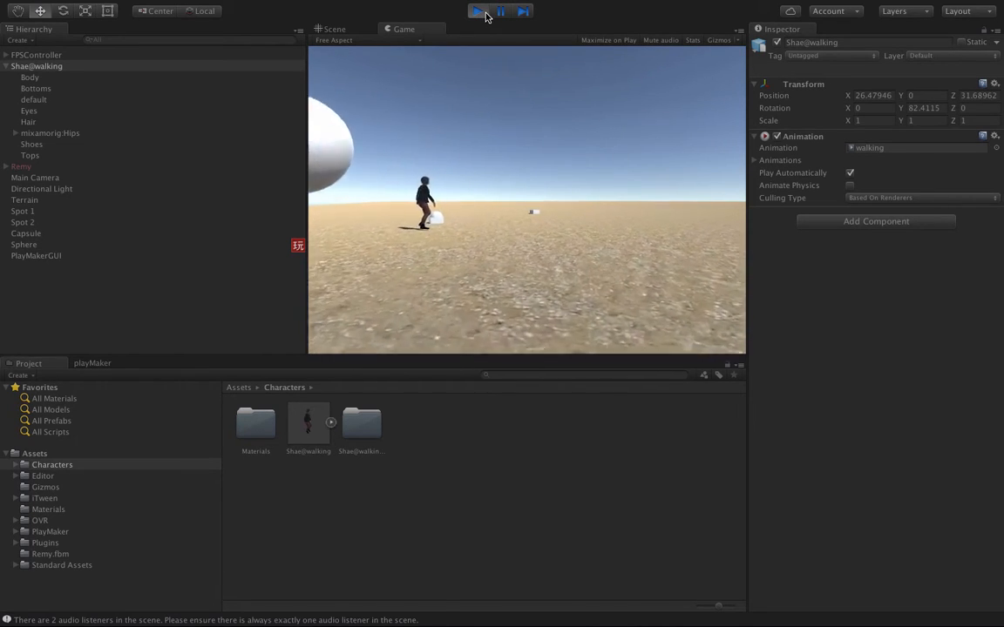
click(478, 12)
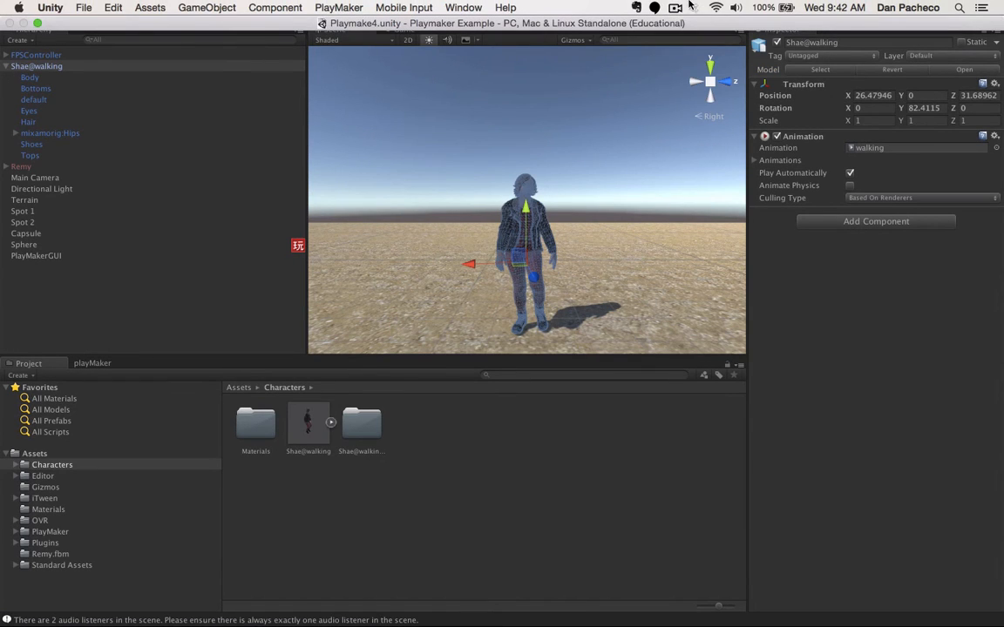
click(680, 7)
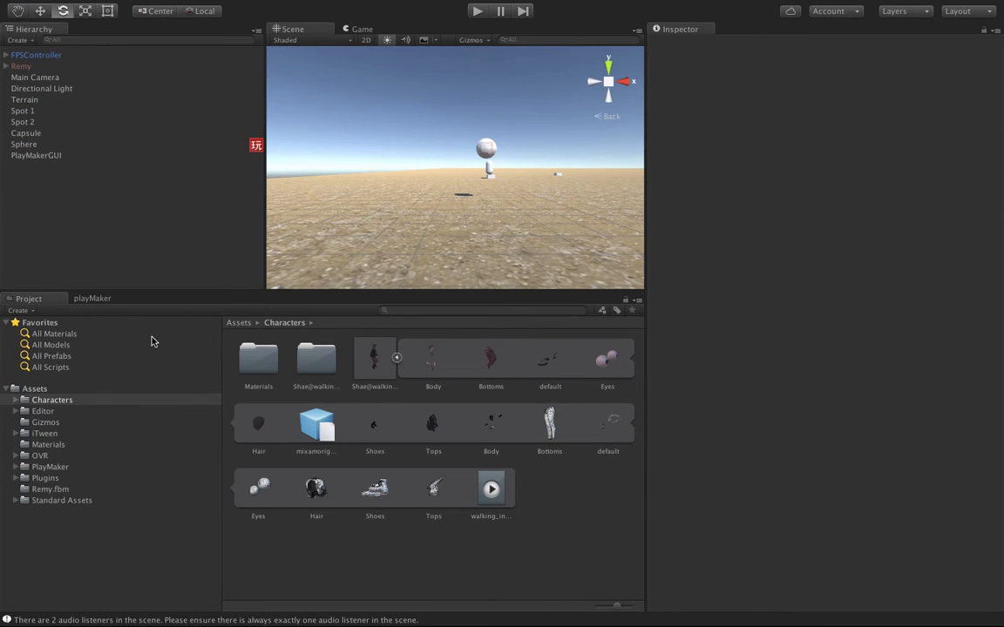
Switch to Mixamo in Chrome and review the Shae character and the saved animations among the owned assets
key(super+Tab)
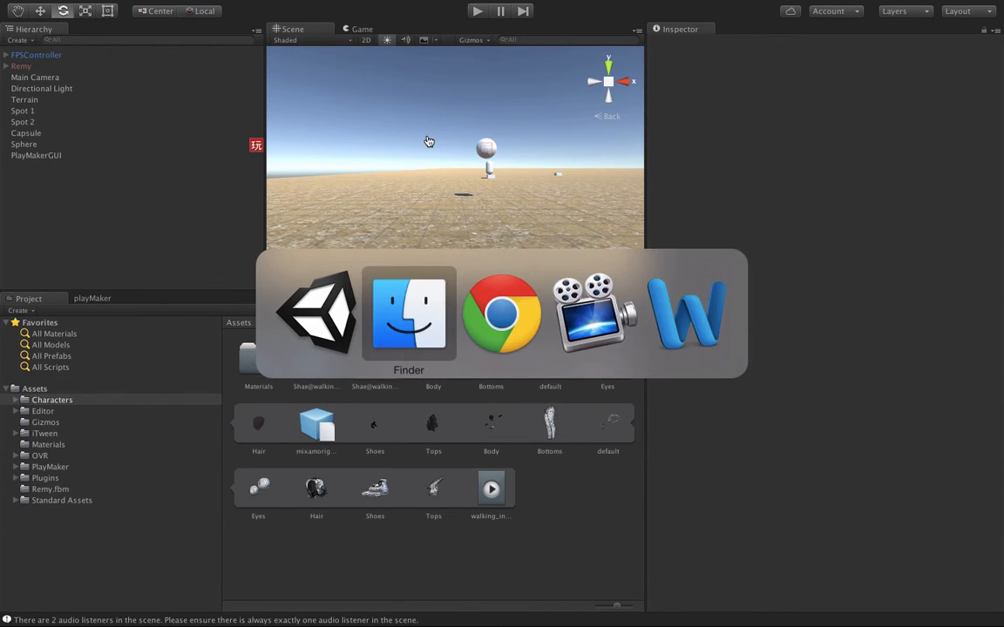
key(super+Tab)
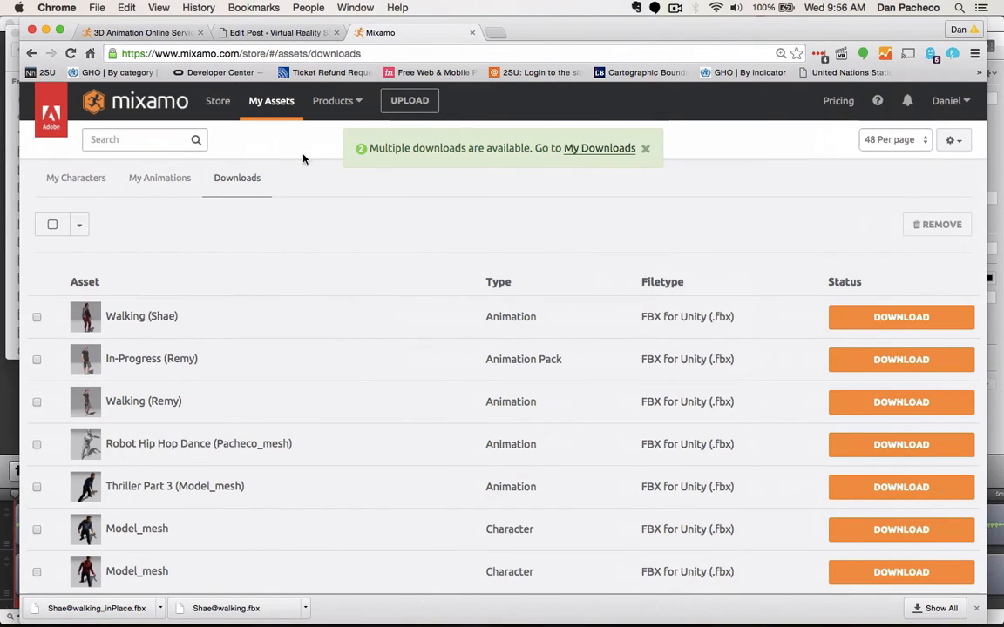
click(277, 101)
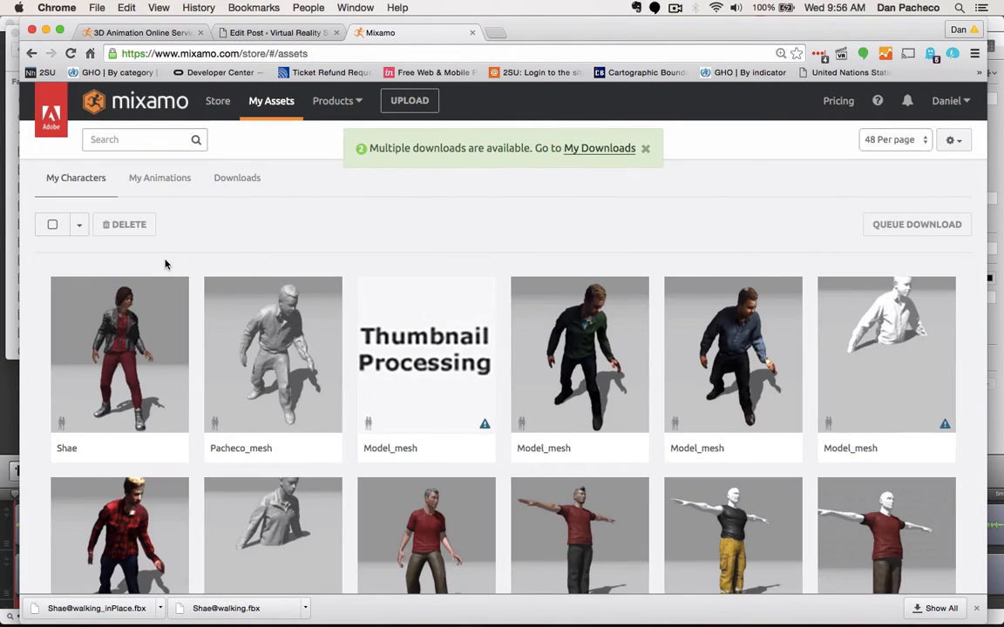
click(178, 329)
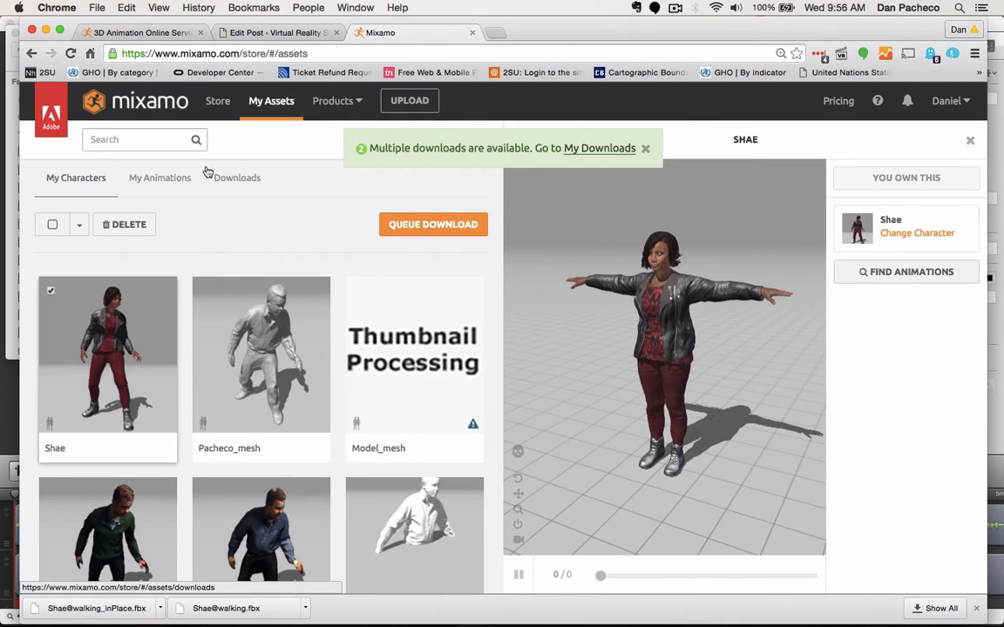
click(173, 187)
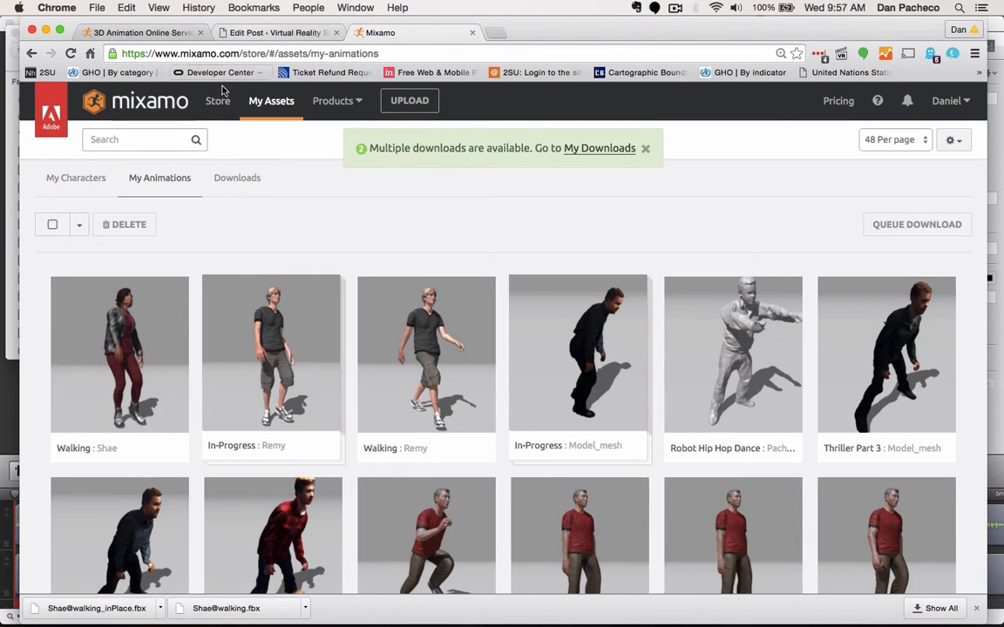
Find the Shae character on the second page of the Mixamo store's characters and load her in the preview
click(218, 102)
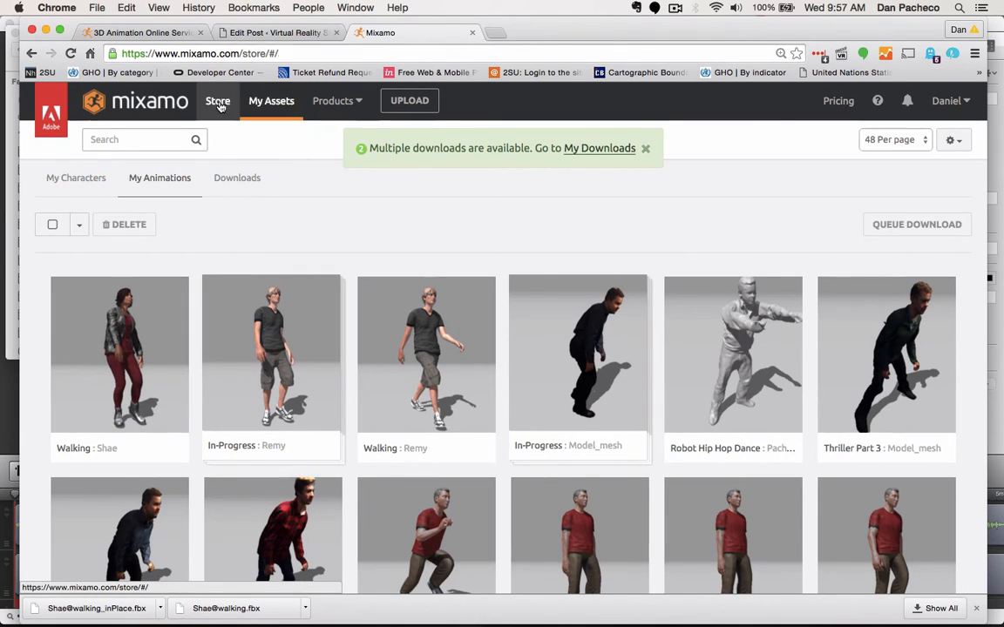
click(233, 178)
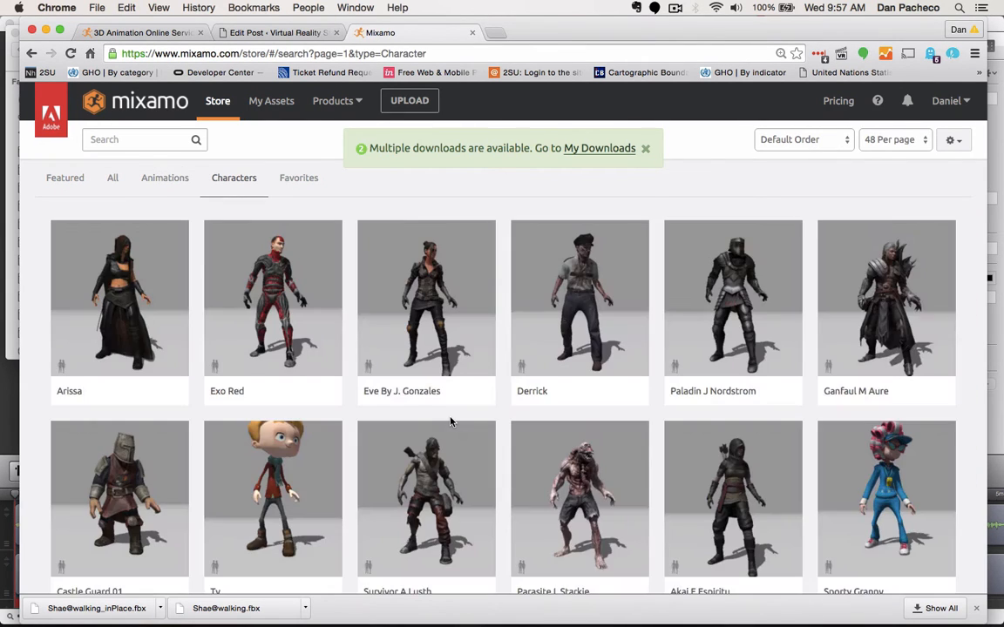
scroll(450, 421, down, 10)
scroll(450, 421, down, 10)
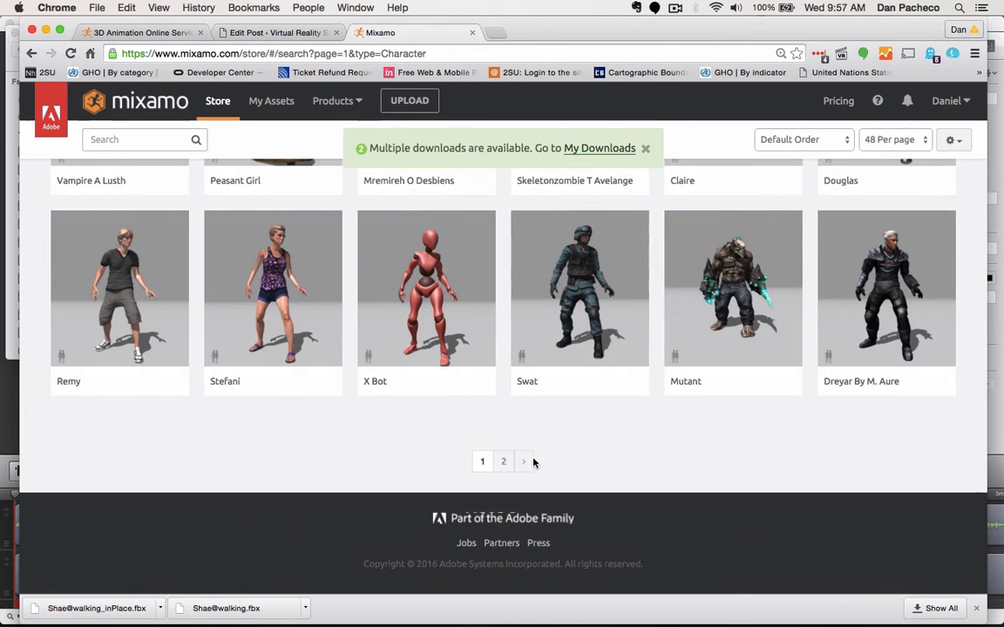
click(504, 463)
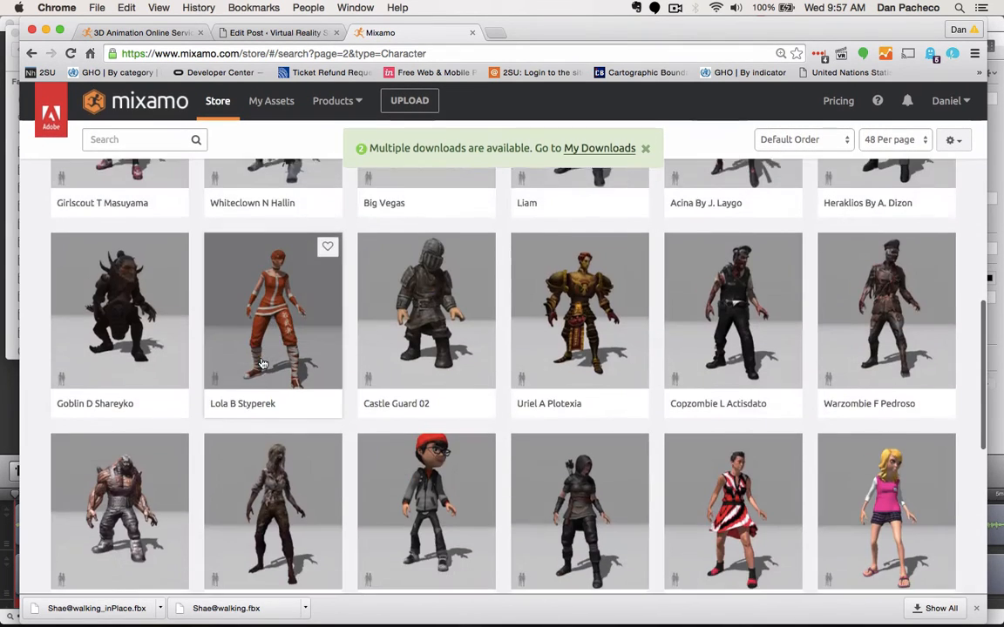
scroll(262, 362, down, 10)
click(119, 296)
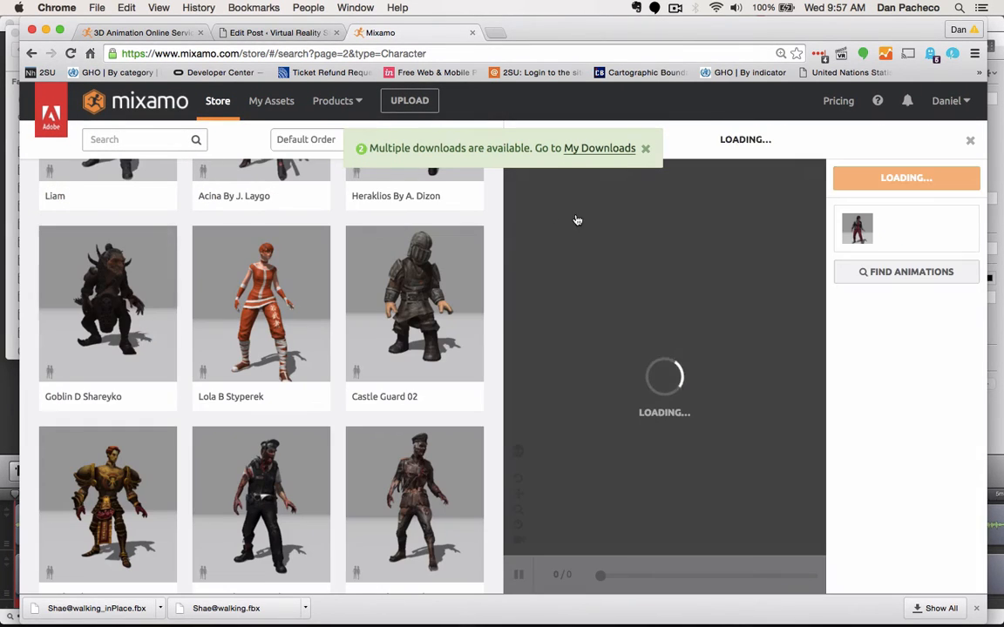
Search for "walking" animations for Shae and preview the upright walk shown on the second mannequin
click(919, 277)
click(146, 139)
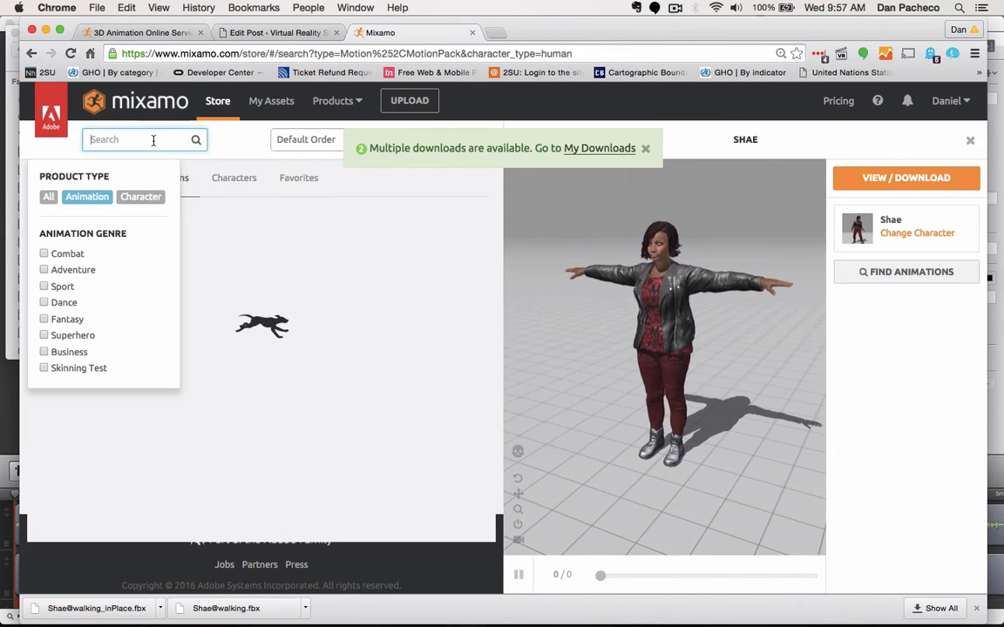
text(walking)
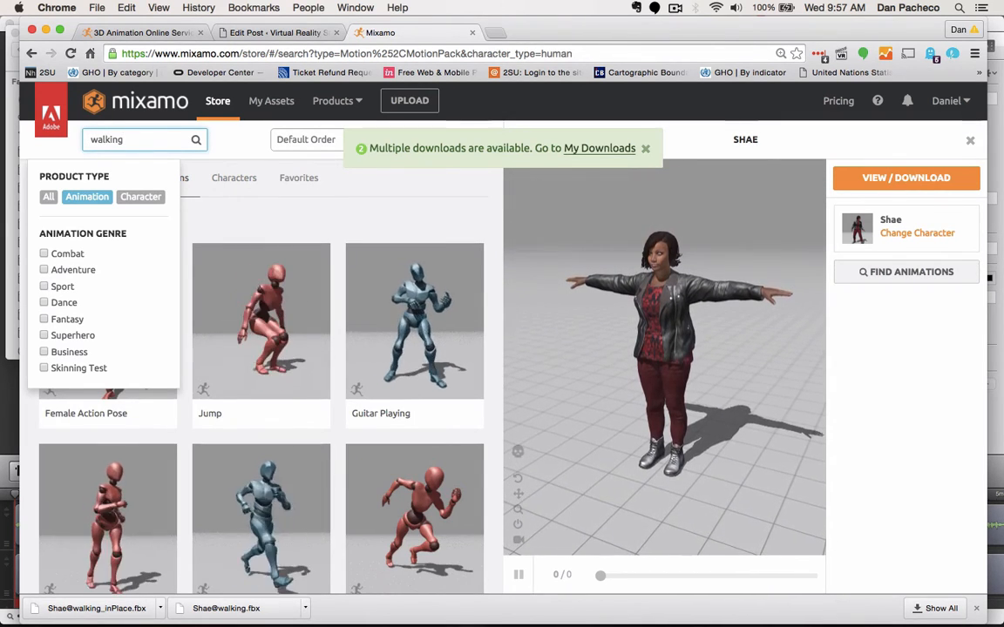
key(Return)
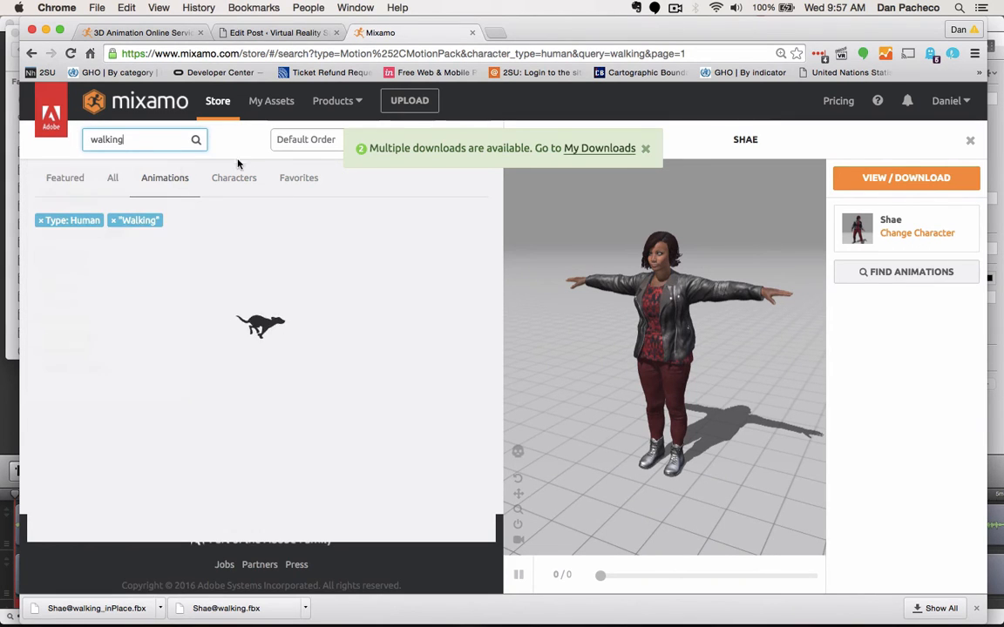
scroll(267, 410, down, 2)
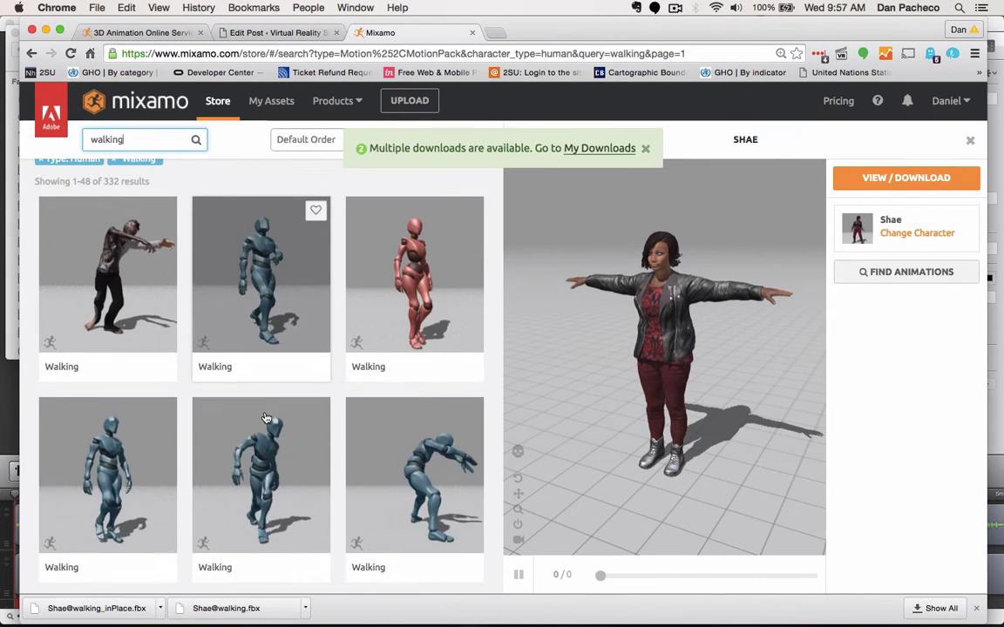
click(270, 277)
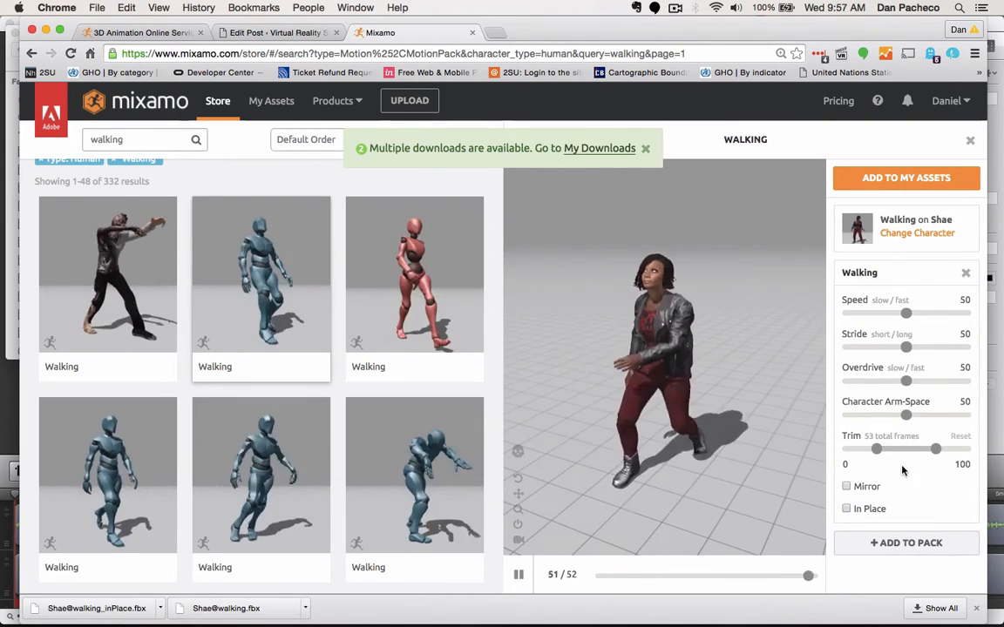
click(230, 275)
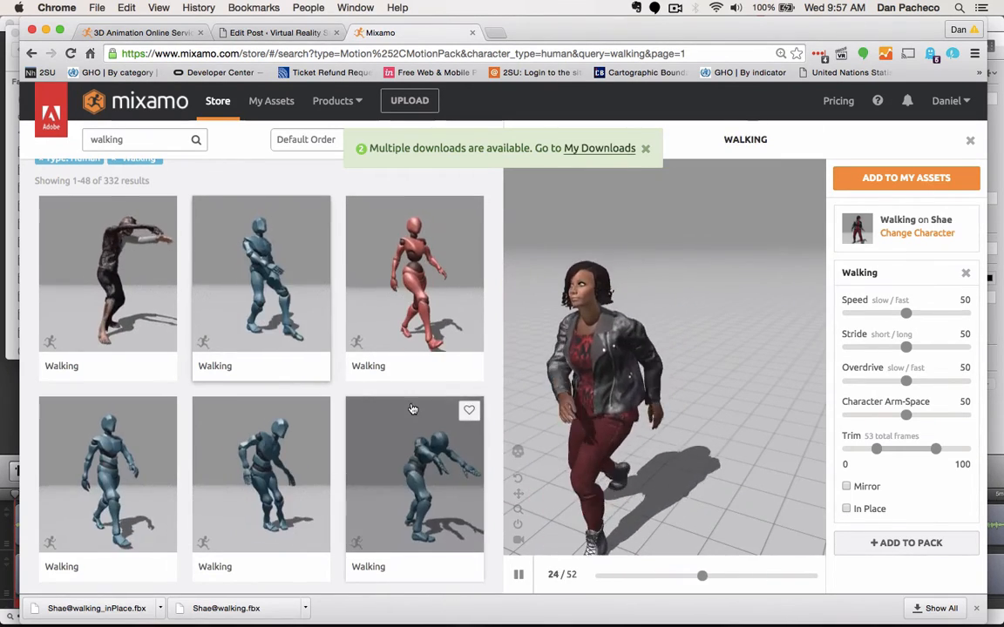
Set the walk's Speed to 31 and compare Shae's motion with and without In Place
scroll(396, 417, down, 3)
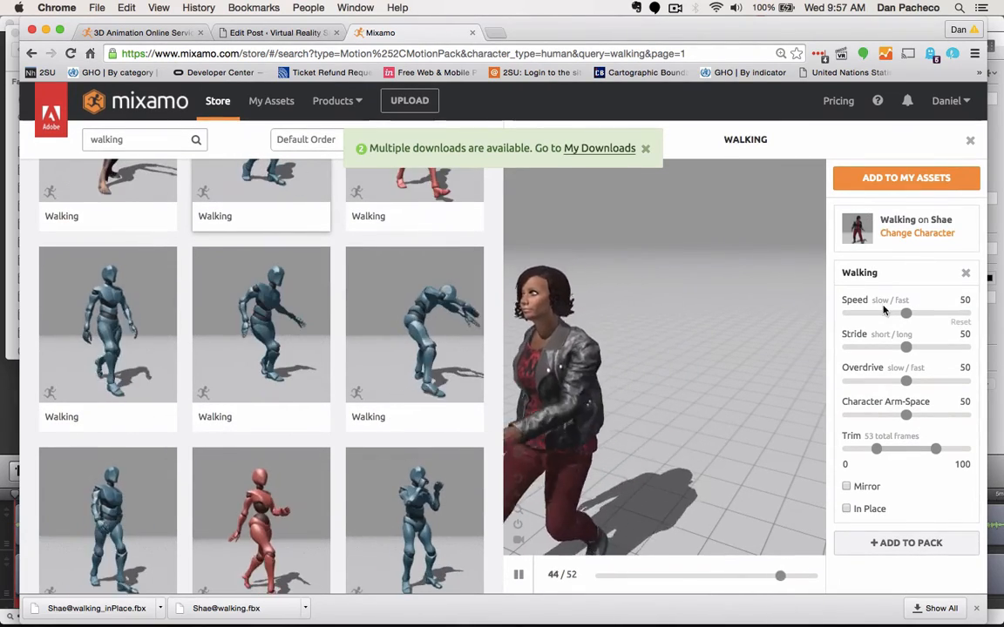
drag(906, 313, 883, 313)
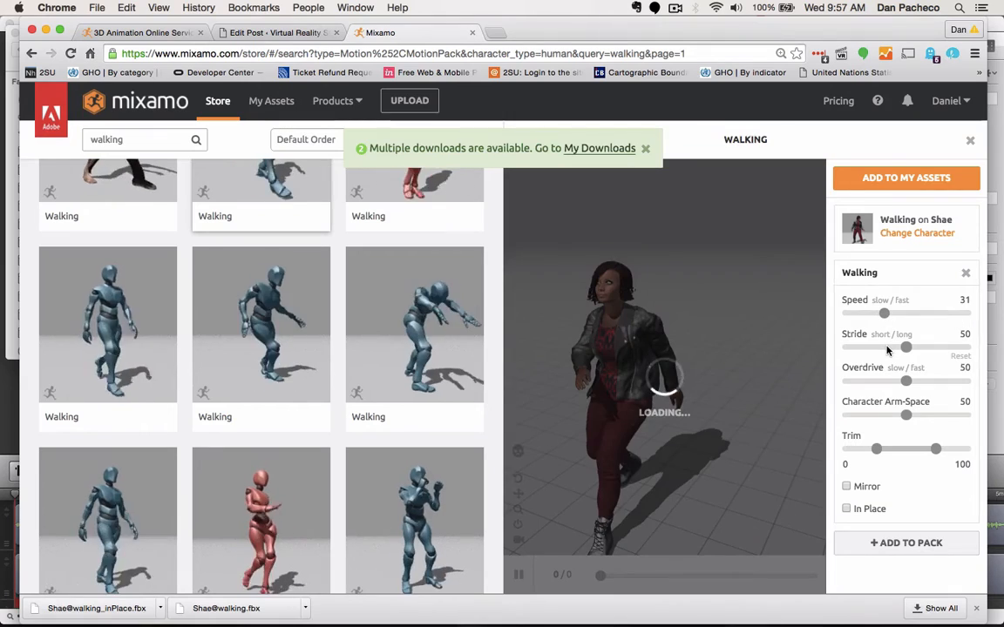
click(846, 510)
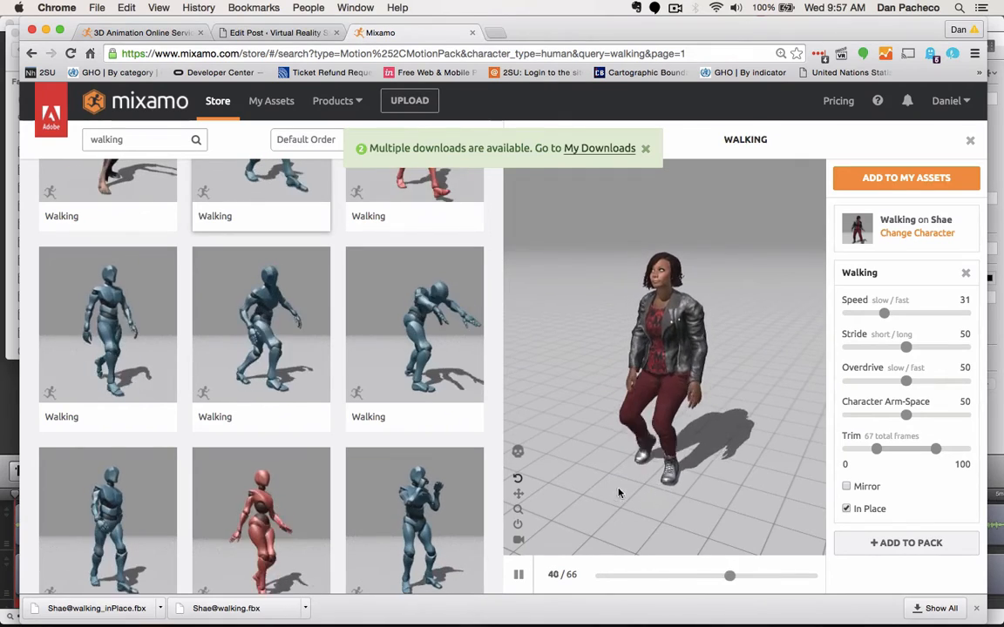
click(846, 509)
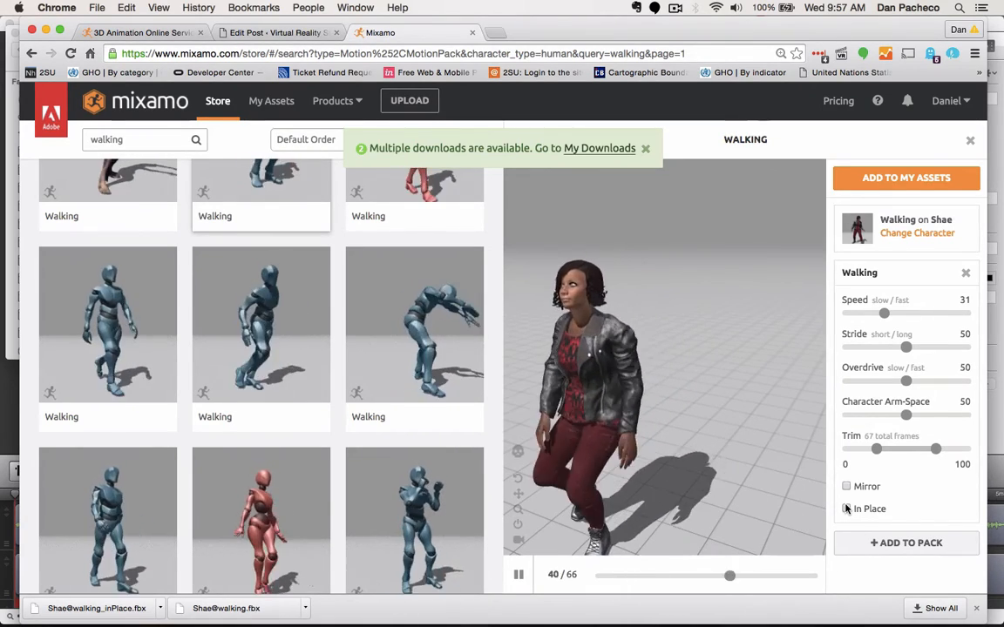
click(846, 510)
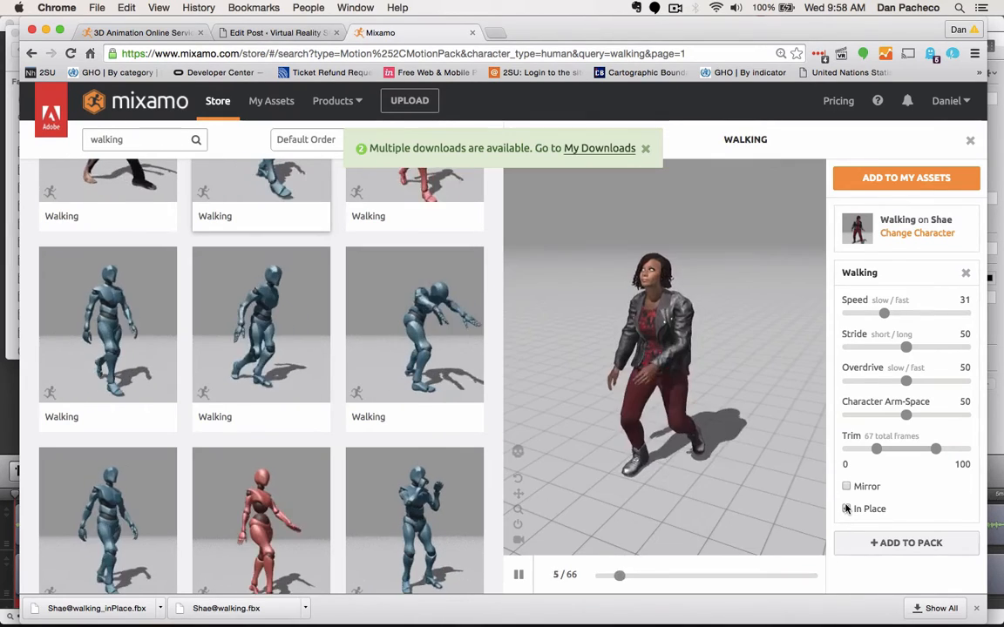
Preview the hunched walking animation with outstretched arms on Shae
click(424, 312)
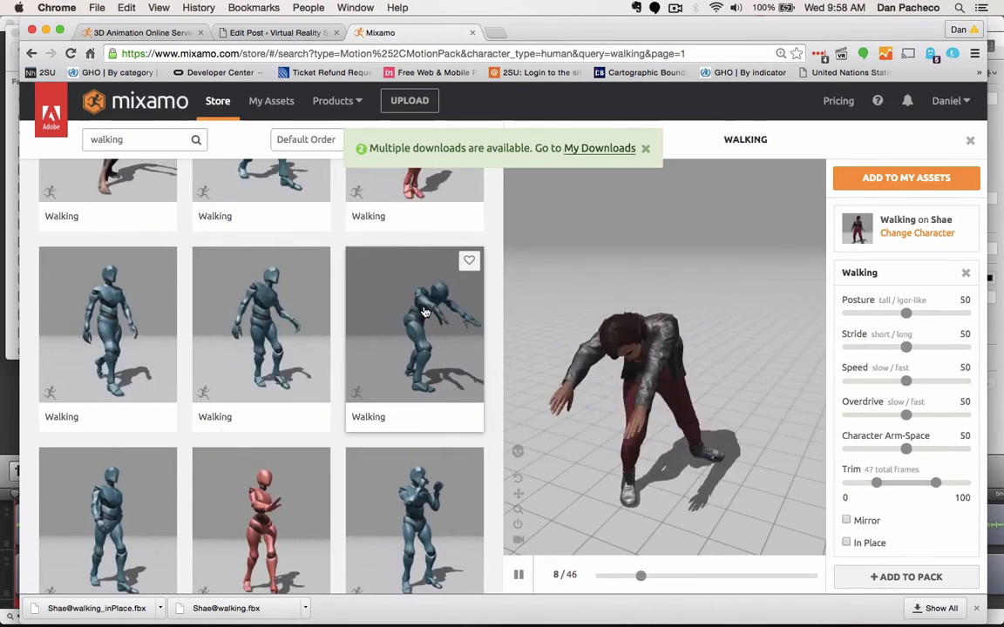
Preview the red female mannequin's walking animation on Shae, enable In Place, and add it to the account's assets
click(266, 523)
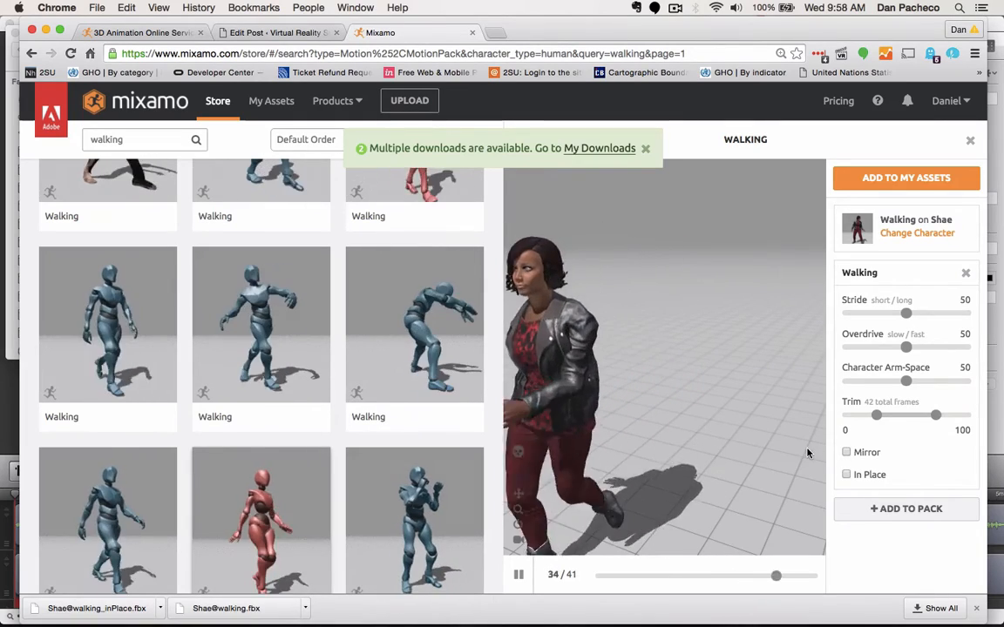
click(846, 475)
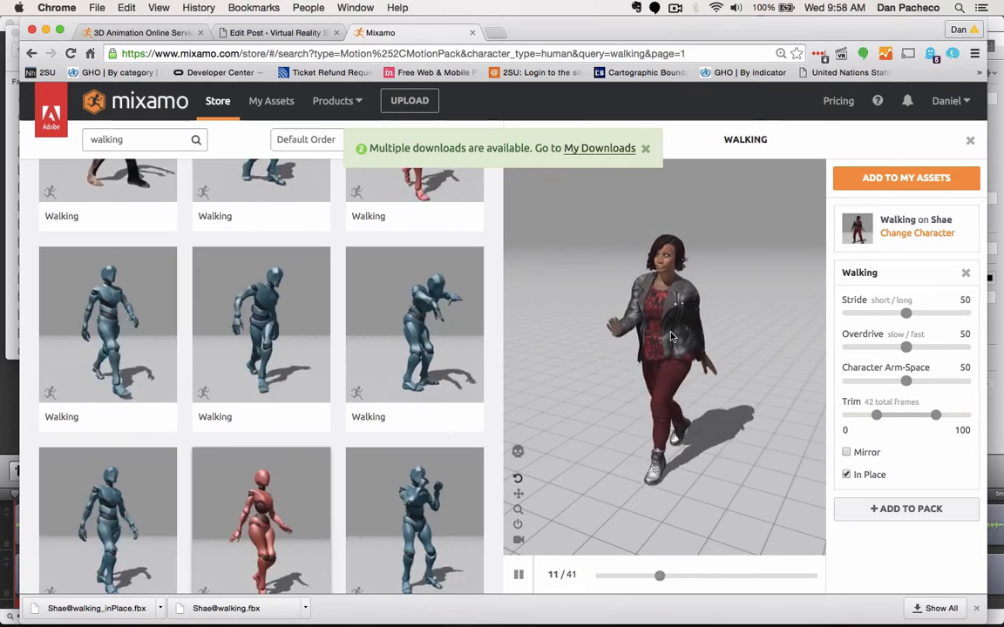
click(906, 178)
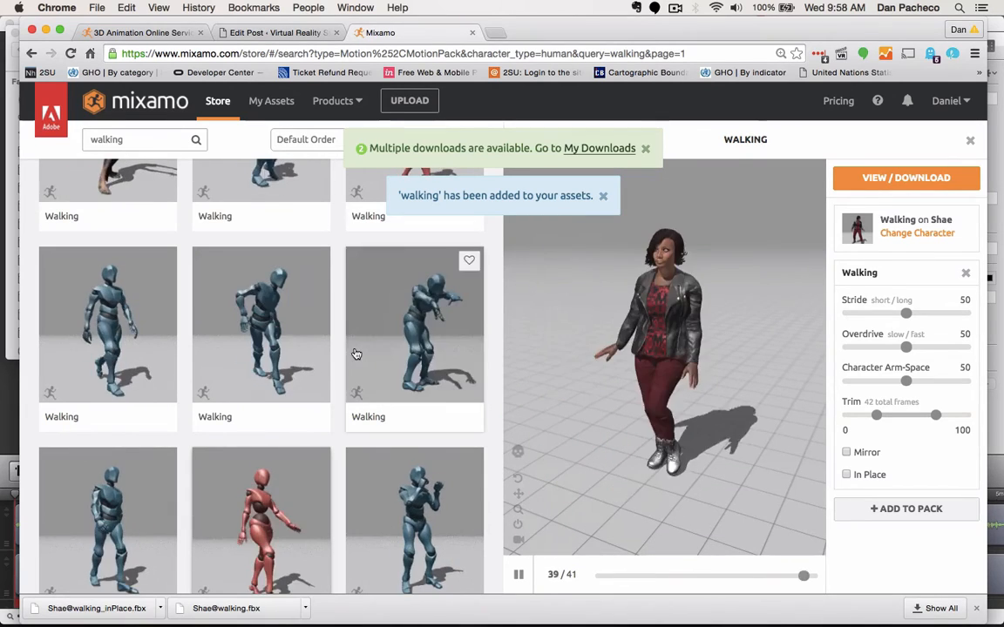
Switch to Unity, collapse the Shae@walking_inPlace model's parts in the Characters folder and select the model
key(super+Tab)
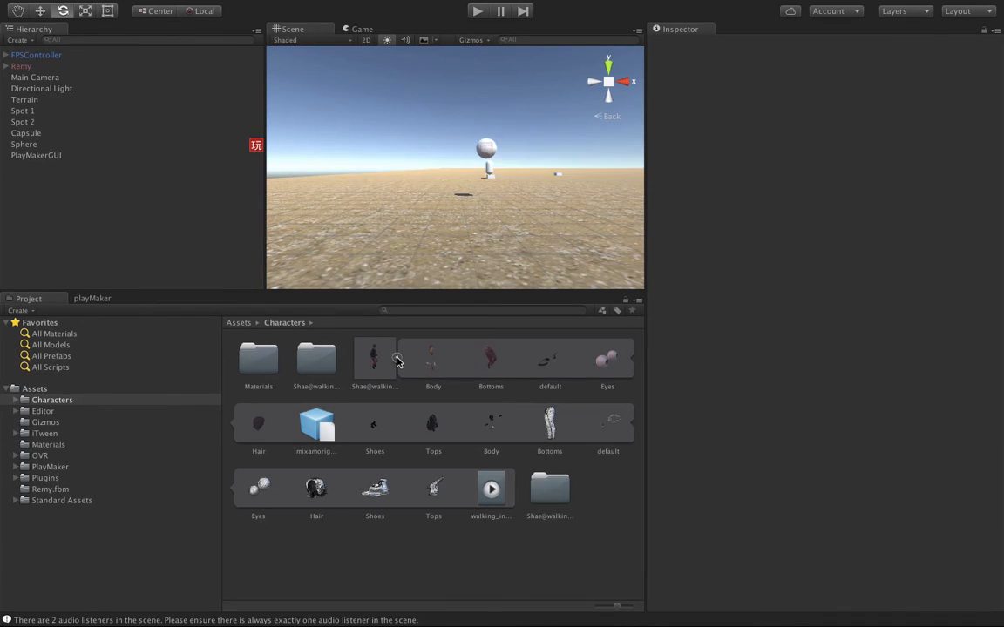
click(396, 361)
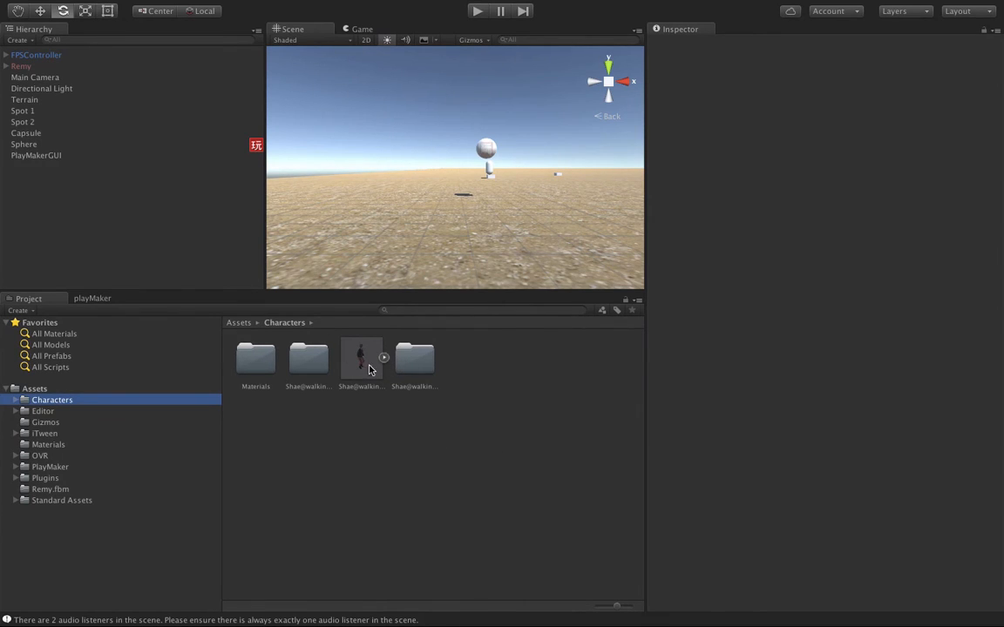
click(370, 364)
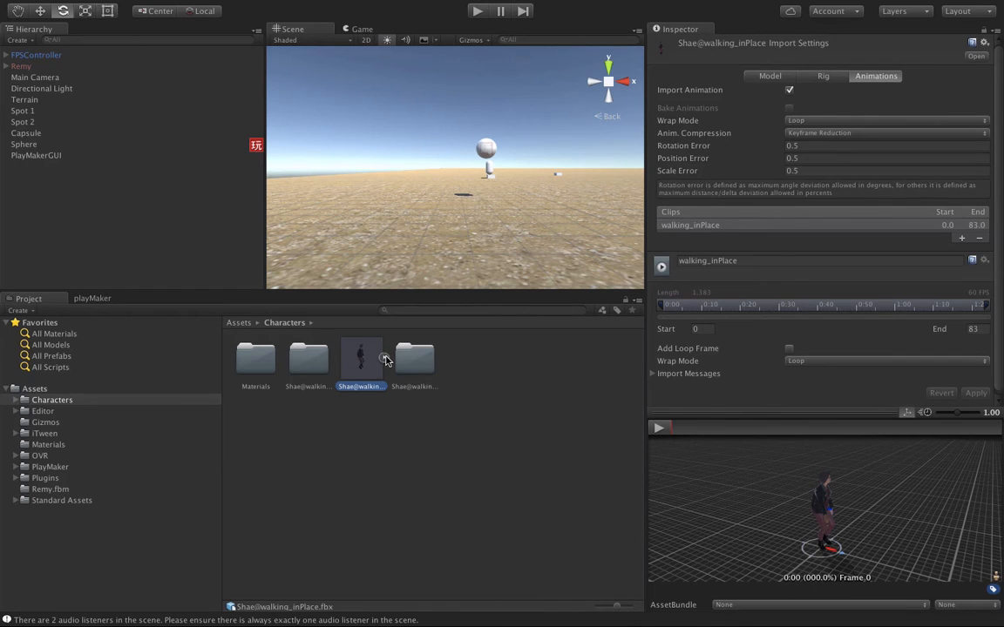
click(380, 391)
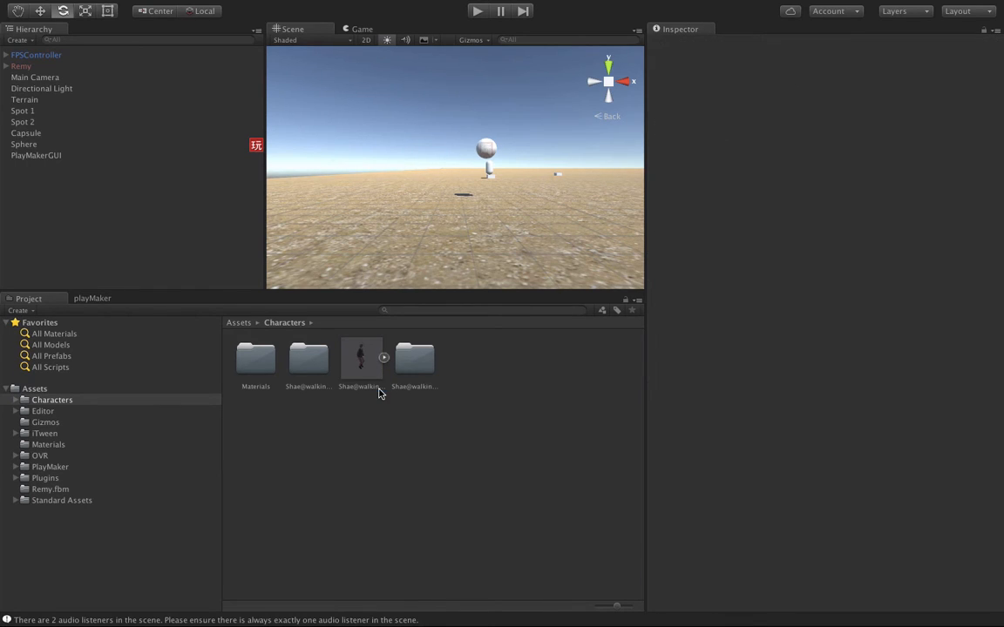
click(369, 386)
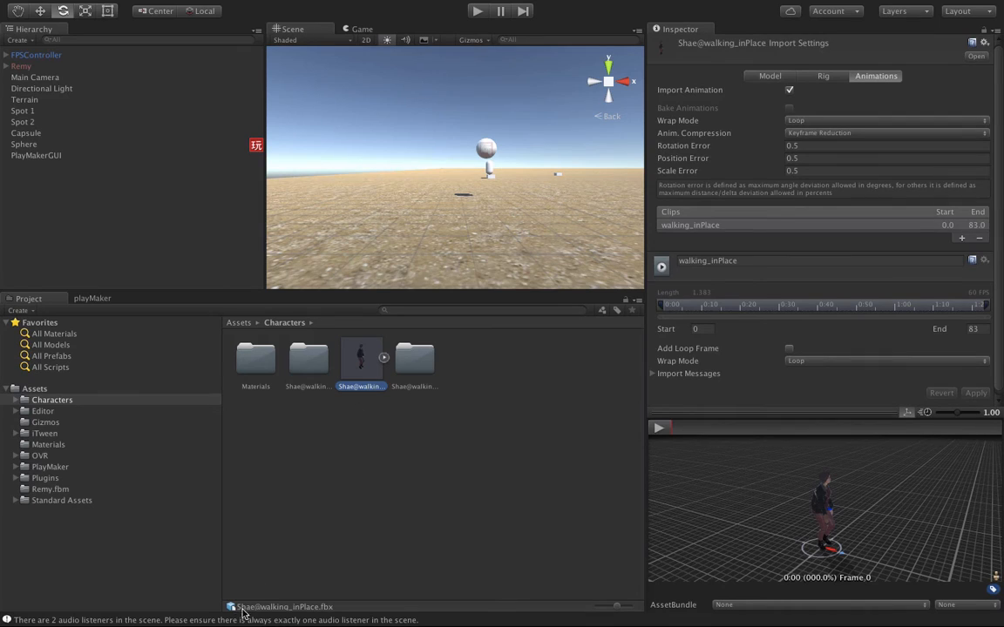
Review the Model, Rig and Animations import settings of Shae@walking_inPlace, including the rig's Animation Type
click(770, 78)
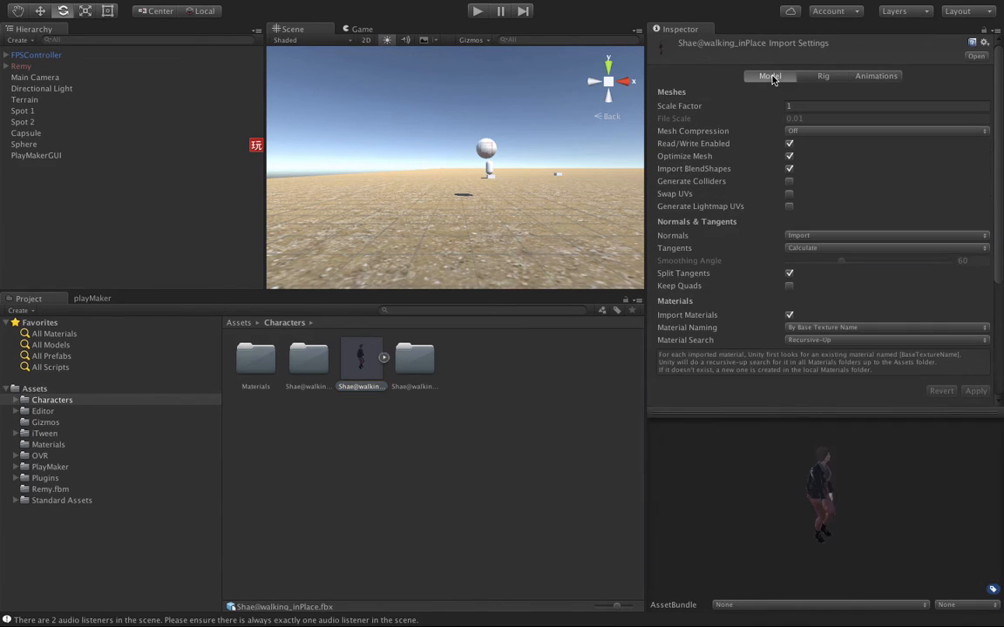
click(828, 77)
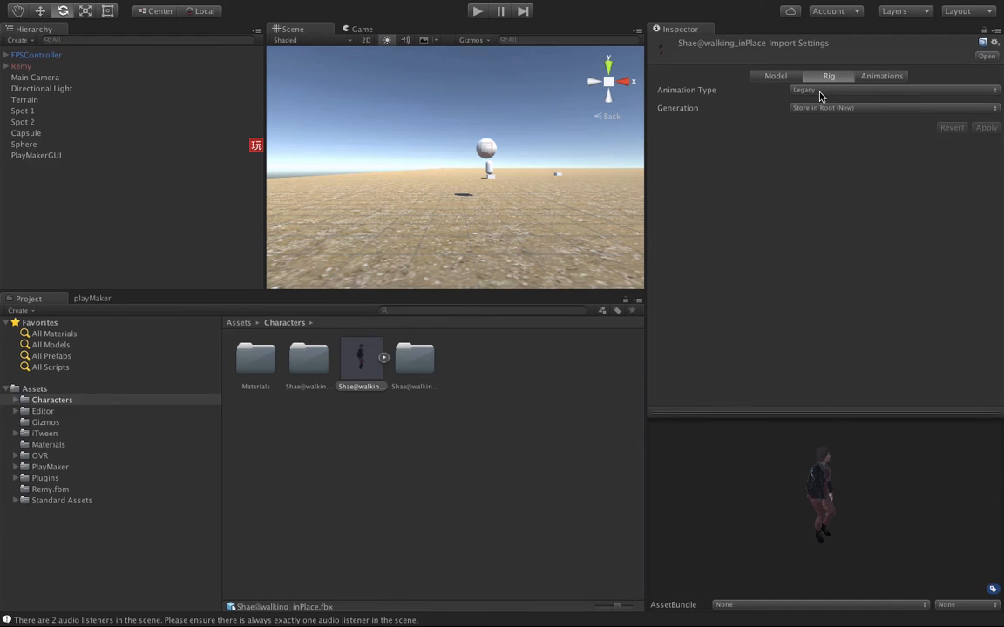
click(881, 77)
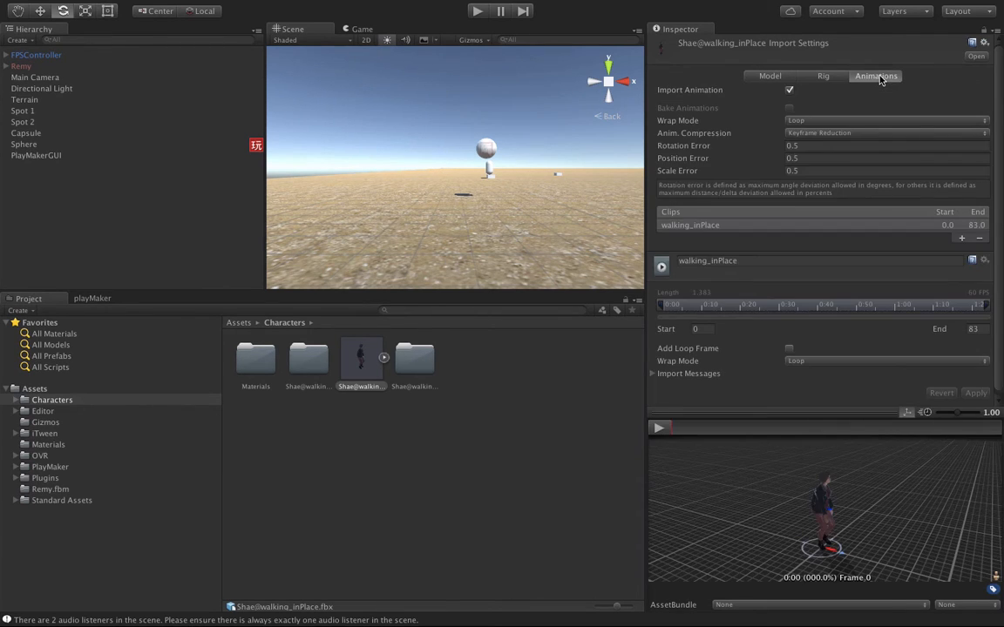
click(823, 78)
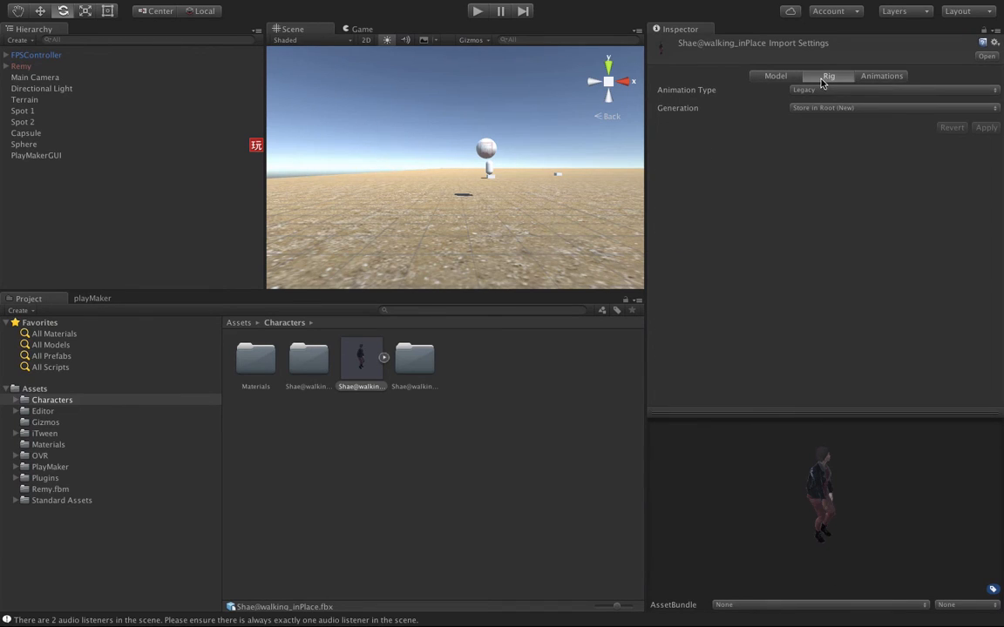
click(891, 79)
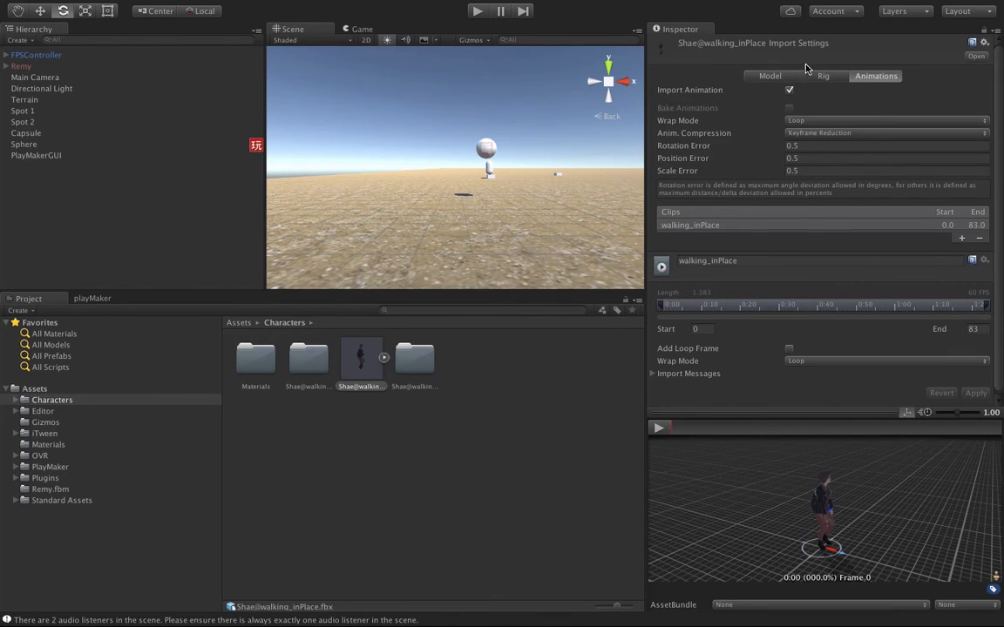
Set Wrap Mode to Loop for both the model's animation import and the walking_inPlace clip, and apply the import settings
click(802, 120)
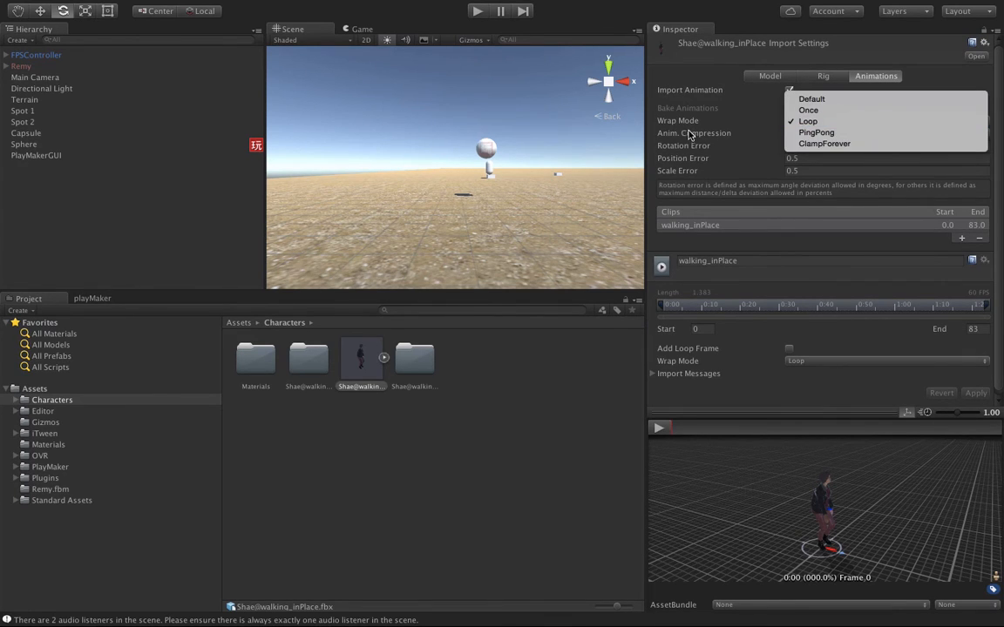
click(809, 100)
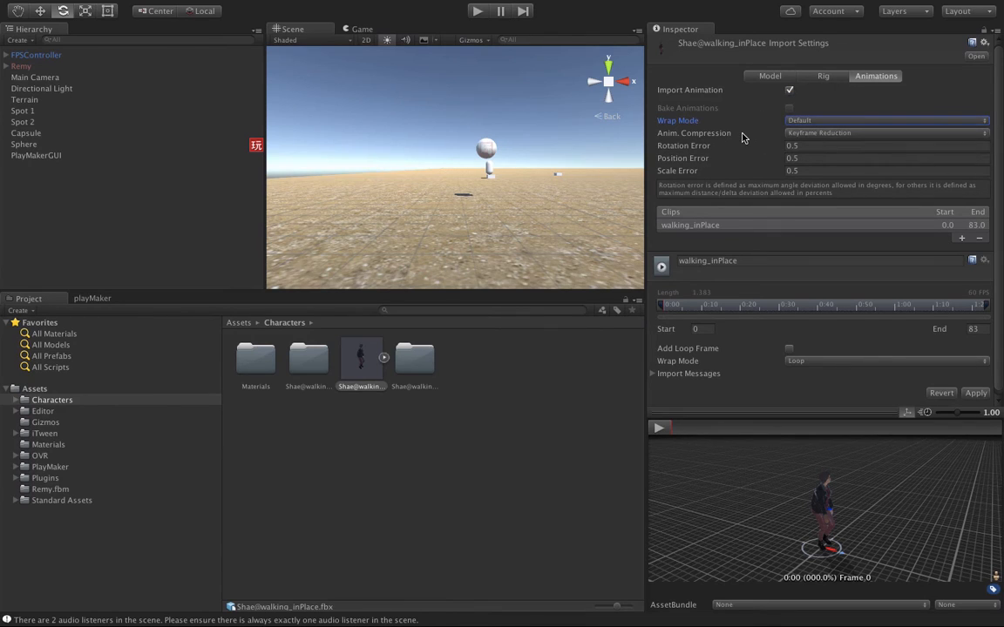
click(822, 122)
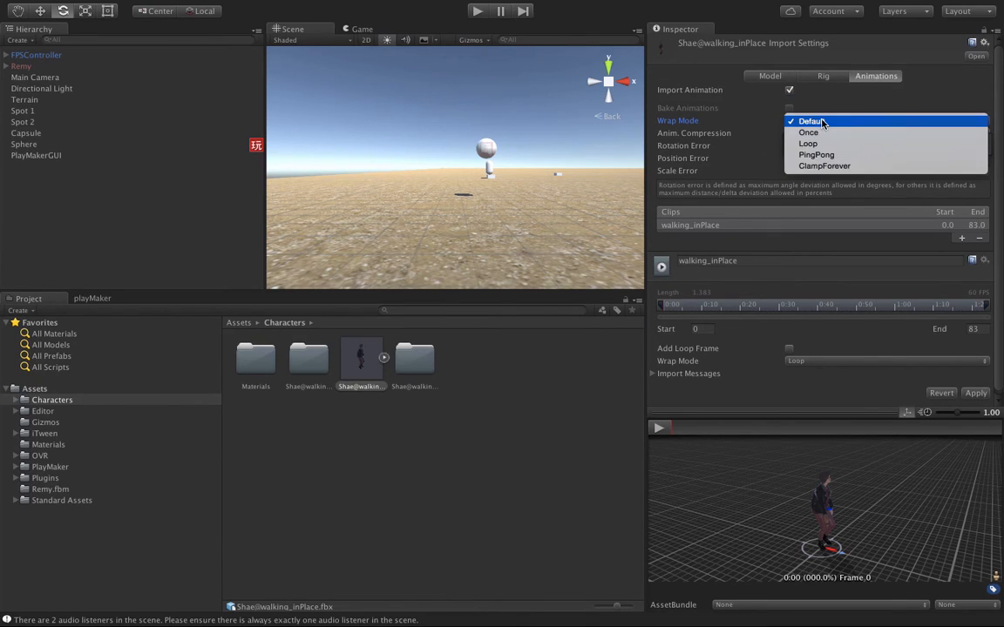
click(830, 144)
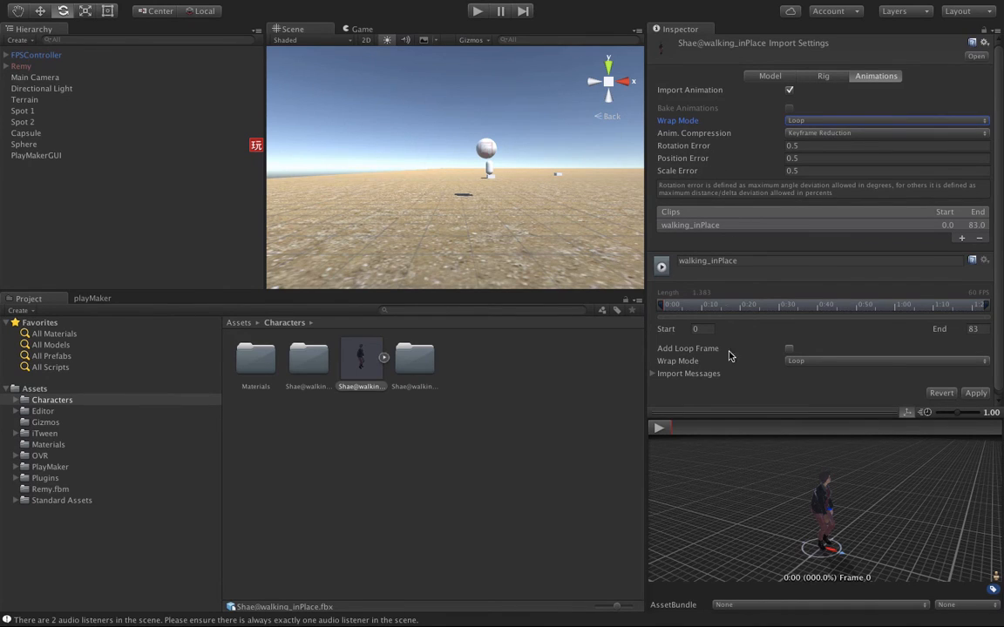
click(814, 361)
click(830, 363)
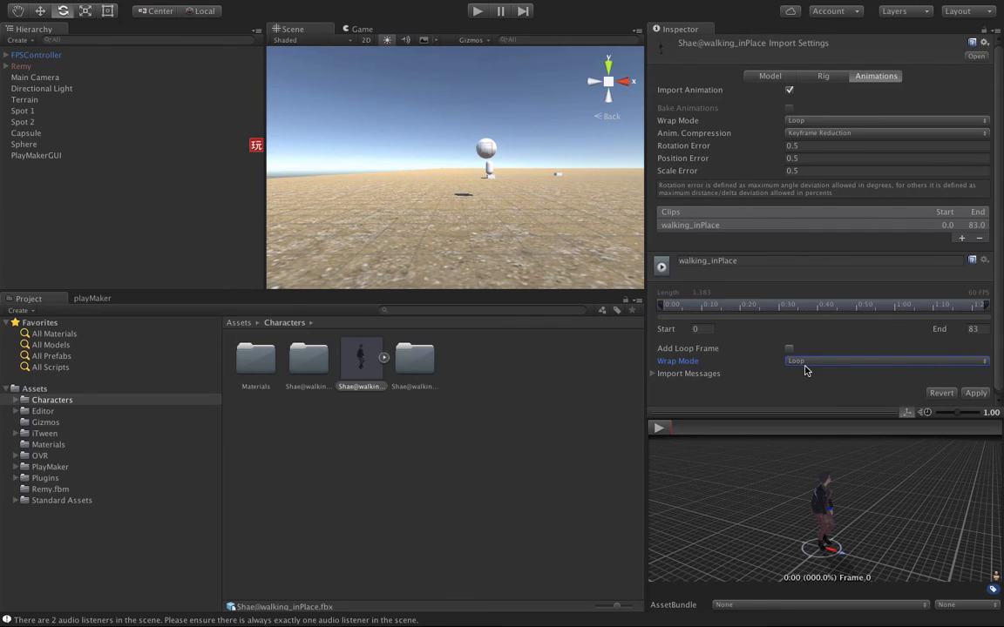
click(977, 394)
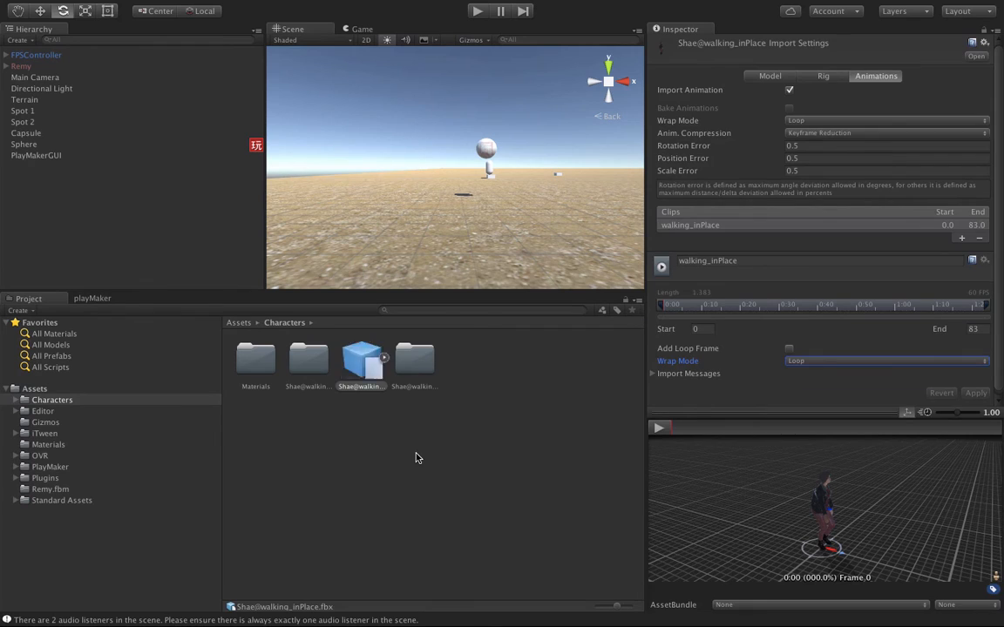
Place Shae@walking_inPlace on the terrain near the sphere and rotate her about 112 degrees around the Y axis
click(360, 363)
drag(360, 358, 444, 196)
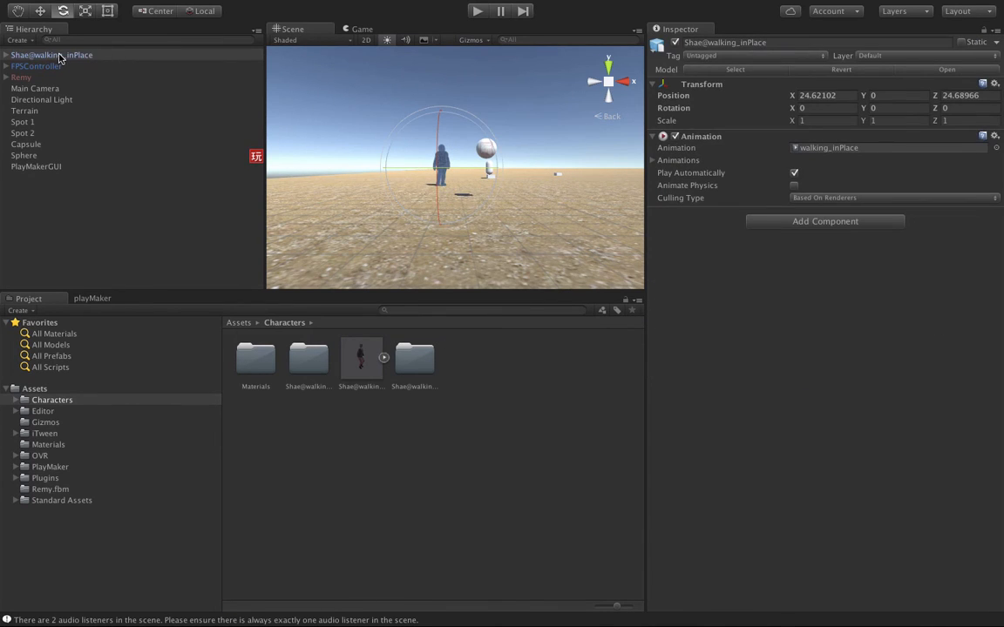
double_click(59, 55)
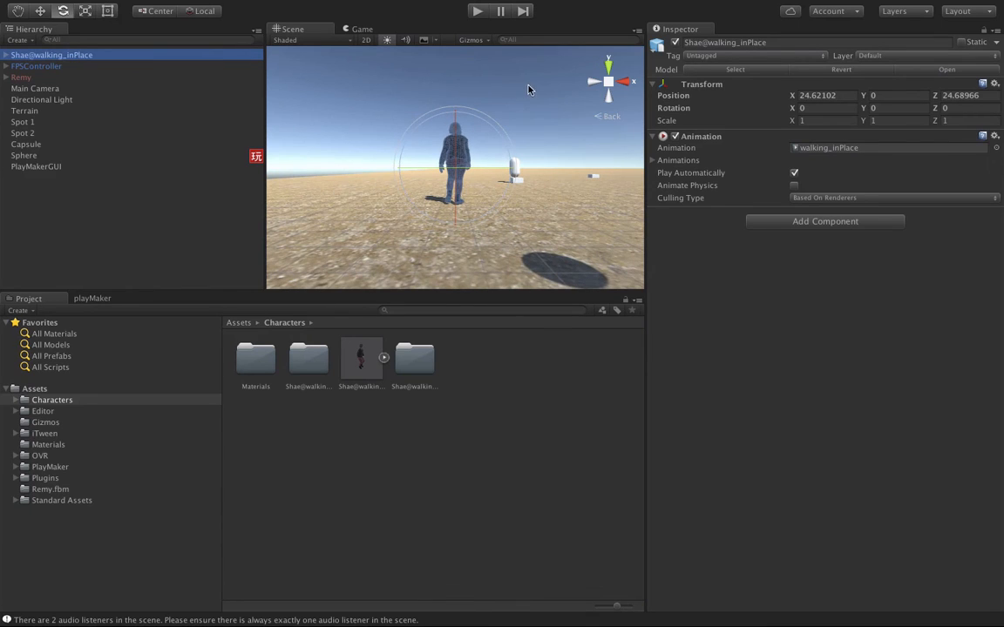
drag(501, 166, 343, 174)
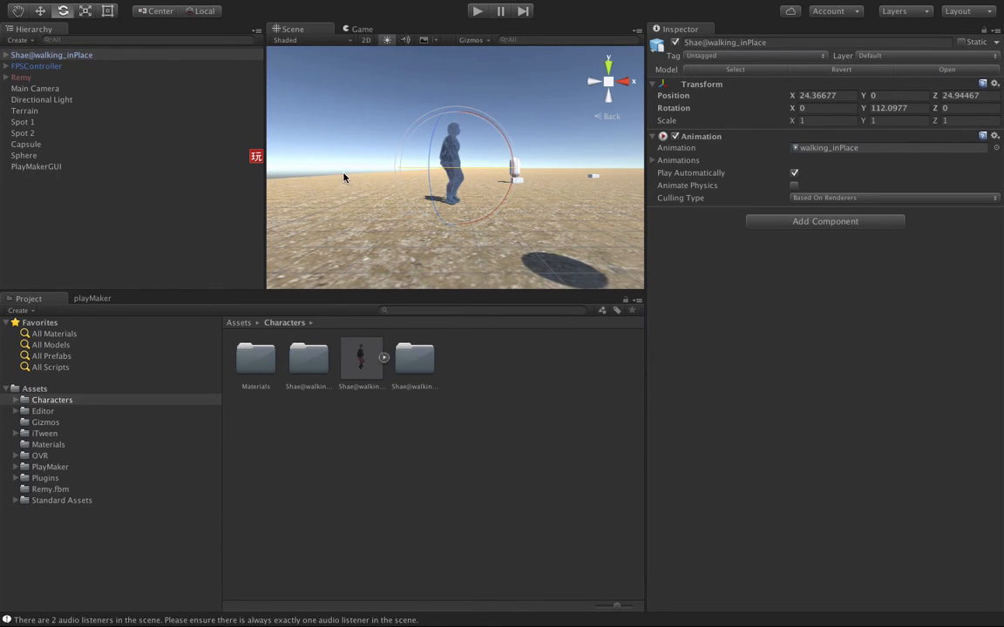
Examine the placed Shae model up close from the Right view and return to a wider Back view of the scene
double_click(60, 55)
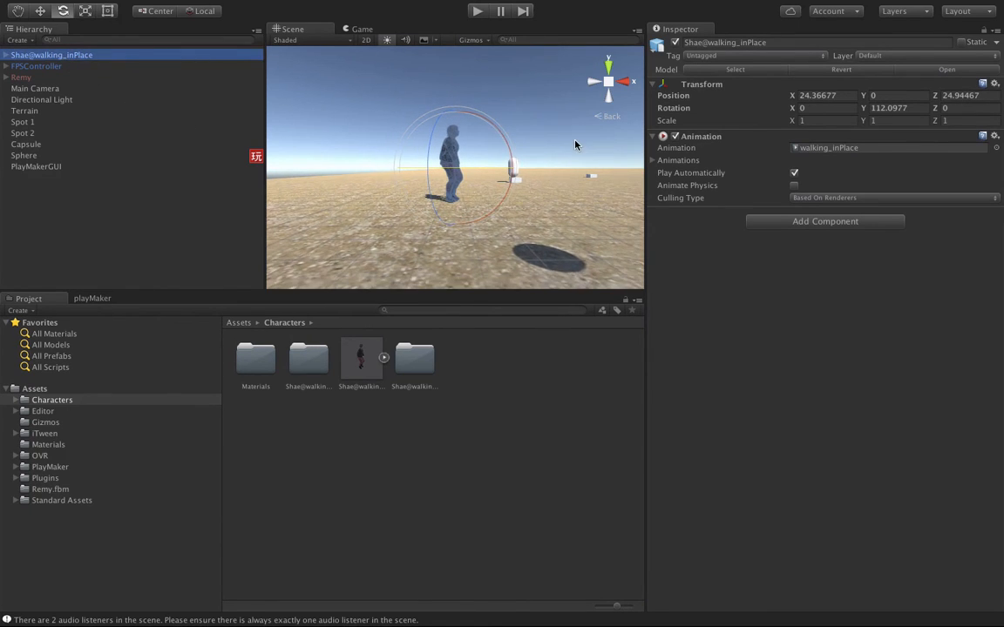
scroll(517, 124, up, 2)
click(624, 81)
click(536, 130)
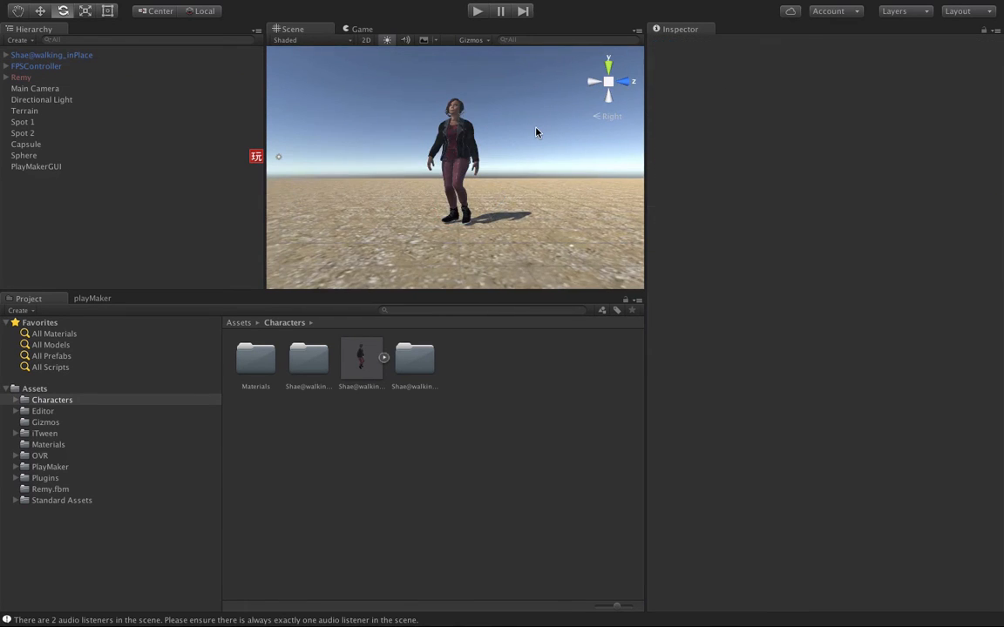
scroll(536, 132, up, 5)
scroll(536, 133, down, 6)
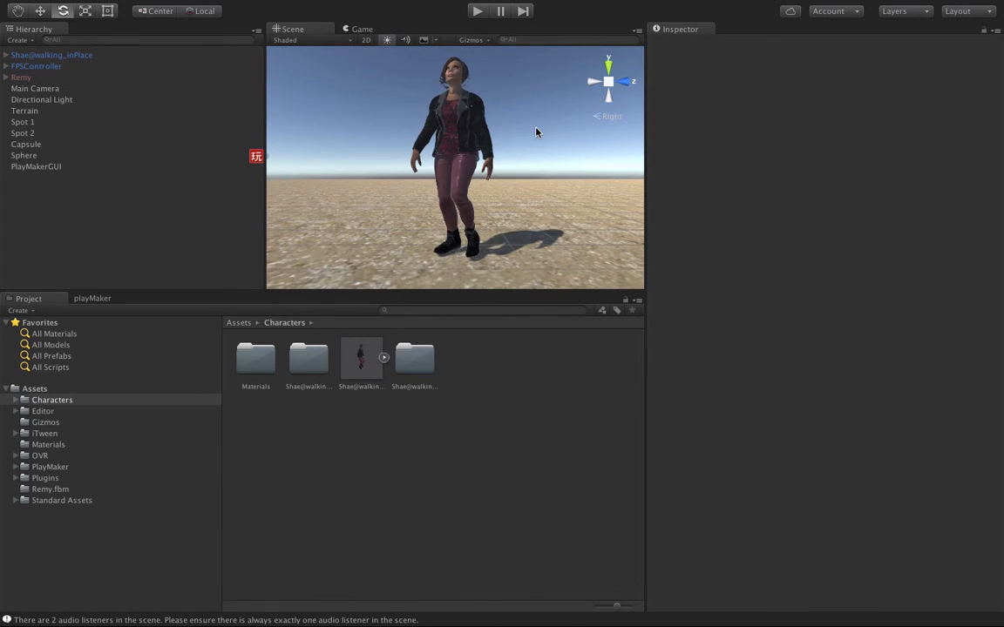
click(589, 81)
scroll(439, 190, down, 5)
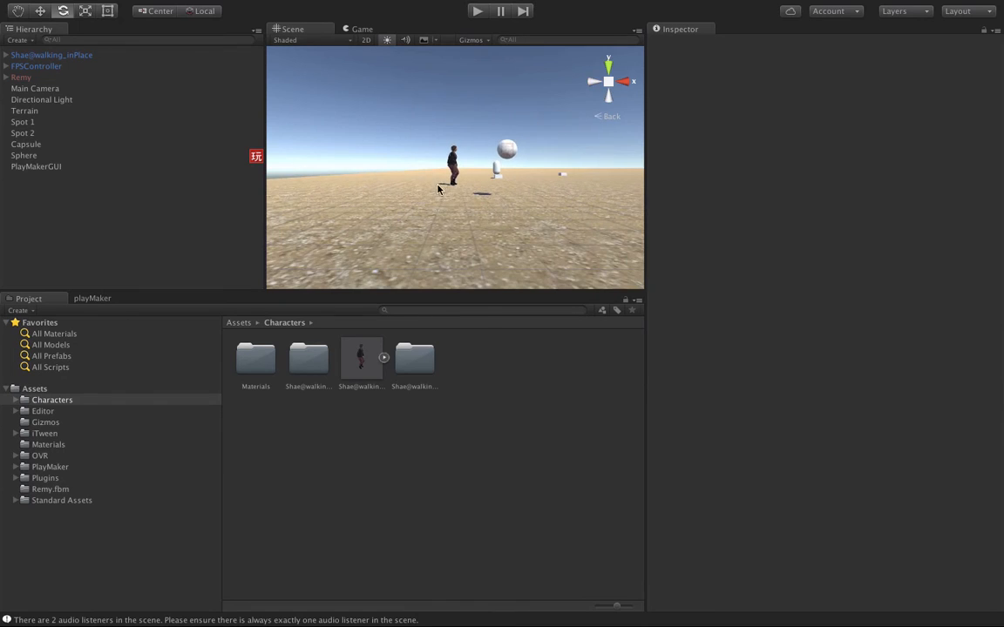
Open the Sphere's FSM in playMaker and select its Move cube state
click(504, 152)
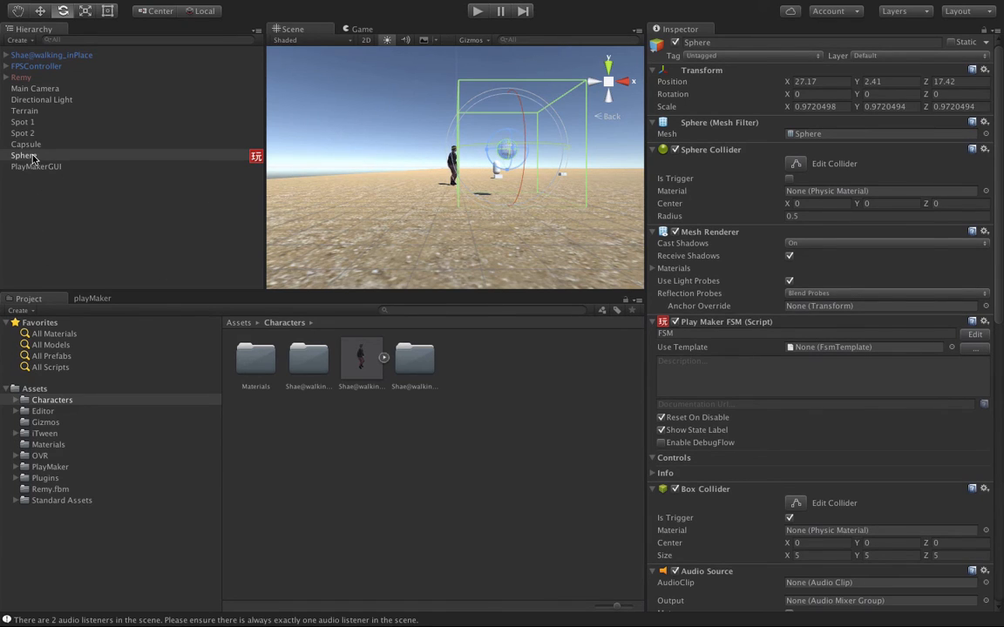
click(100, 299)
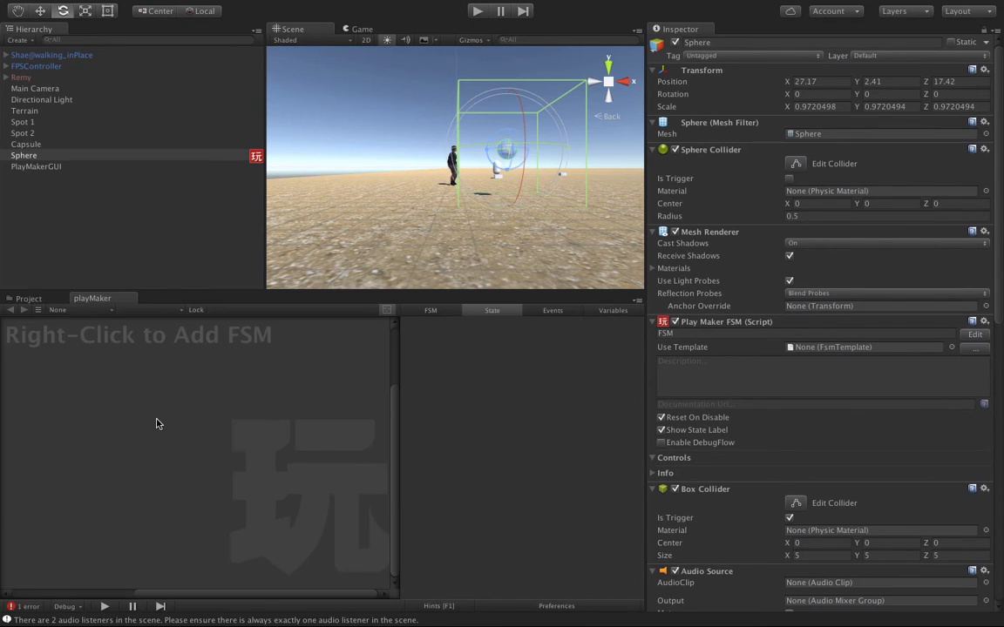
click(35, 156)
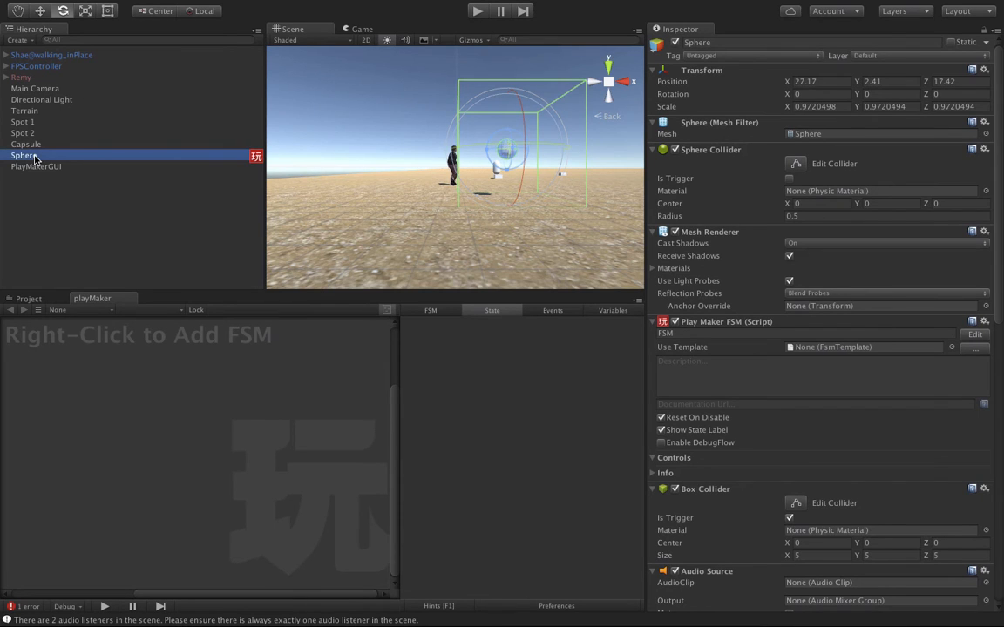
click(35, 167)
click(31, 157)
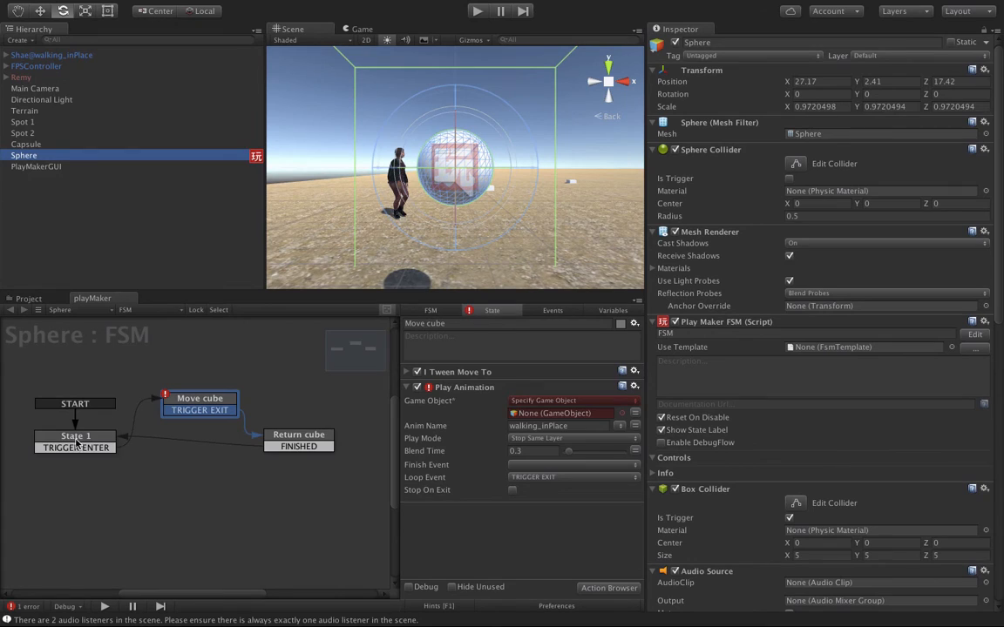
click(75, 443)
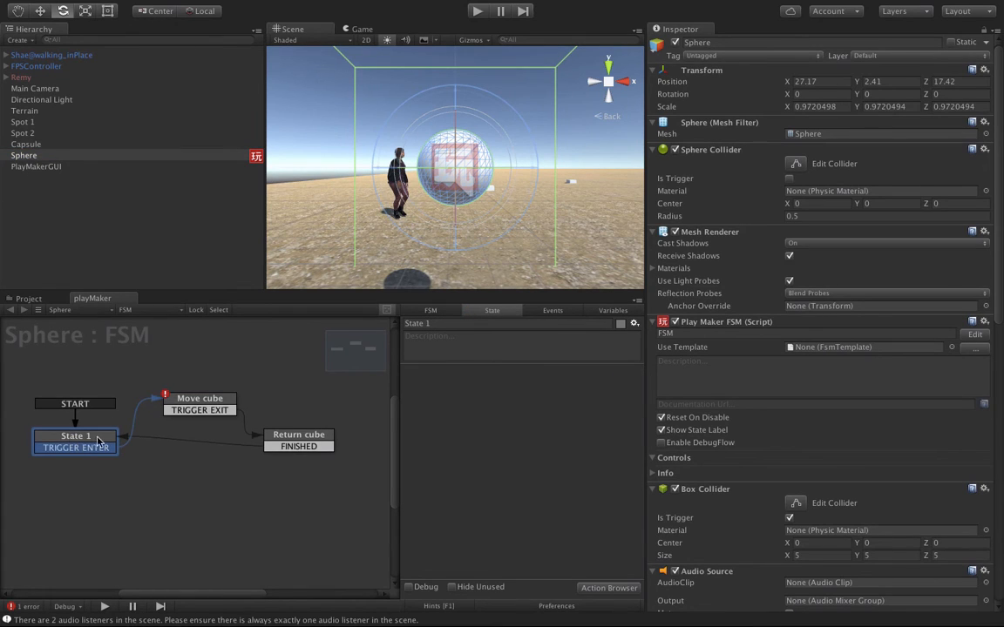
click(199, 405)
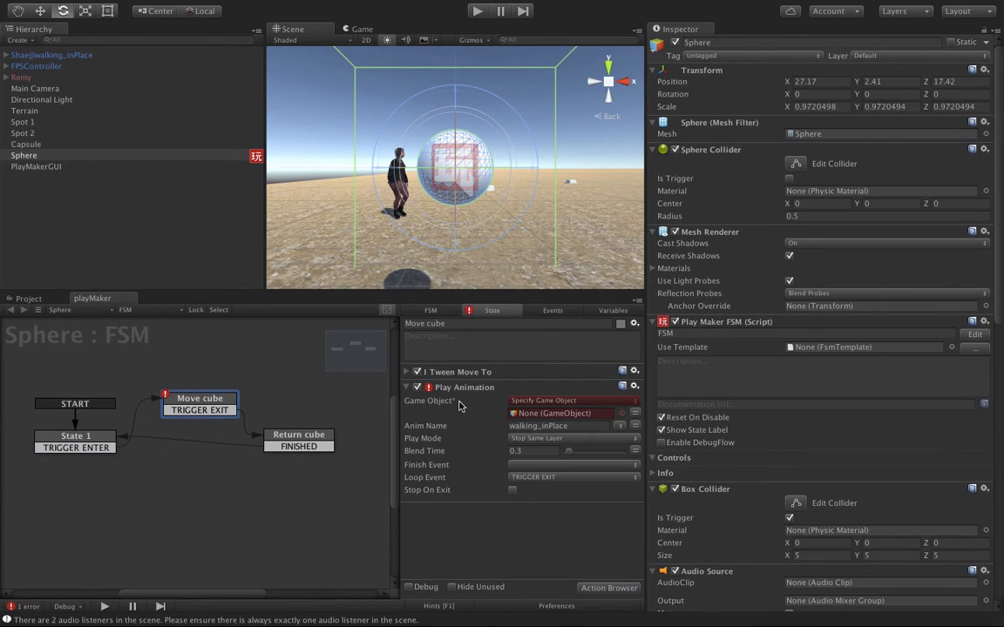
Replace the Move cube state's Play Animation action that lacks a game object with a fresh Play Animation action
click(634, 389)
click(675, 540)
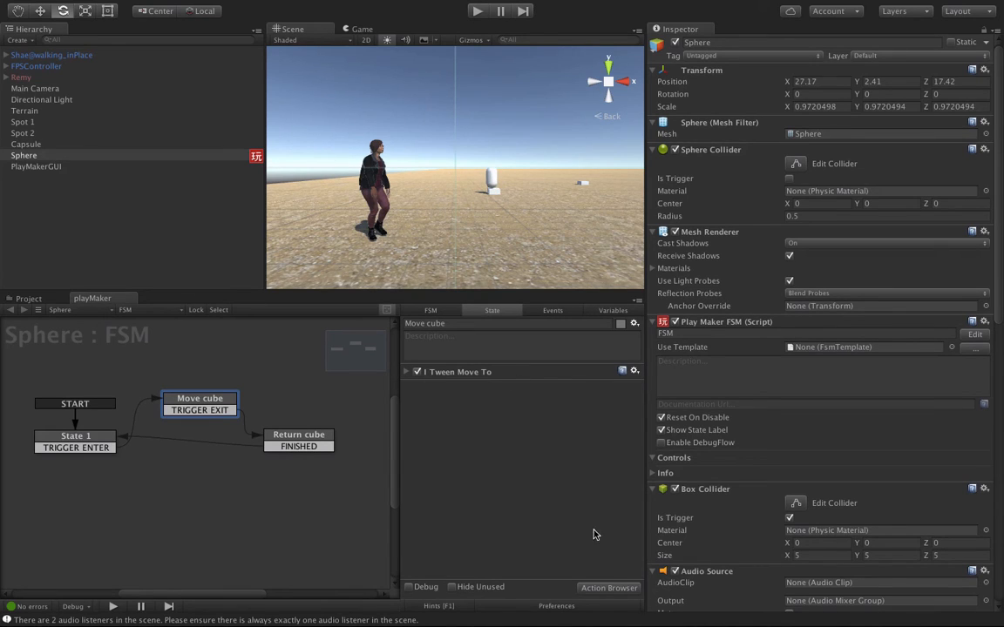
click(610, 589)
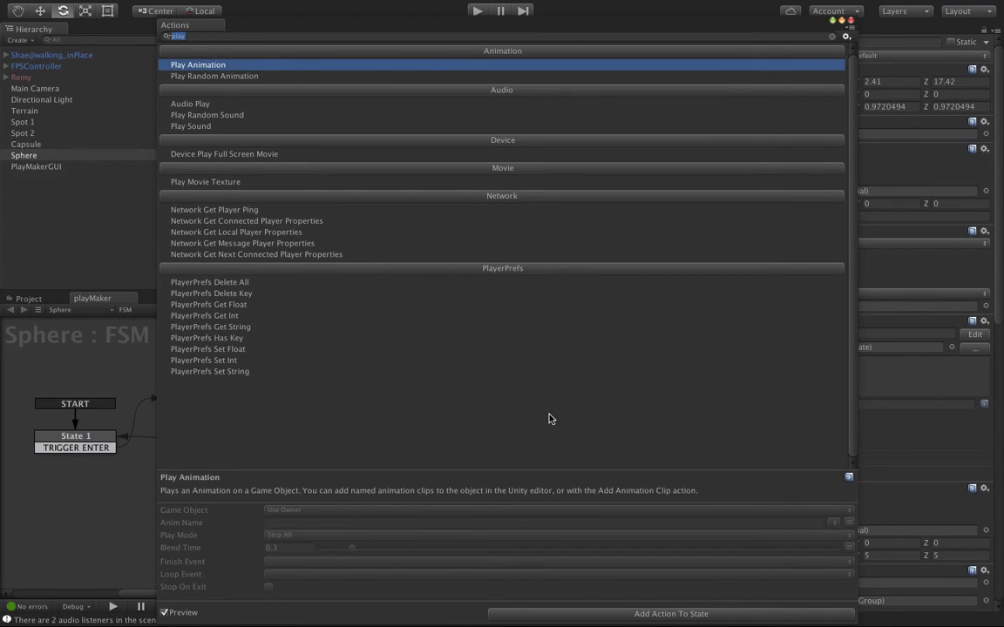
click(634, 614)
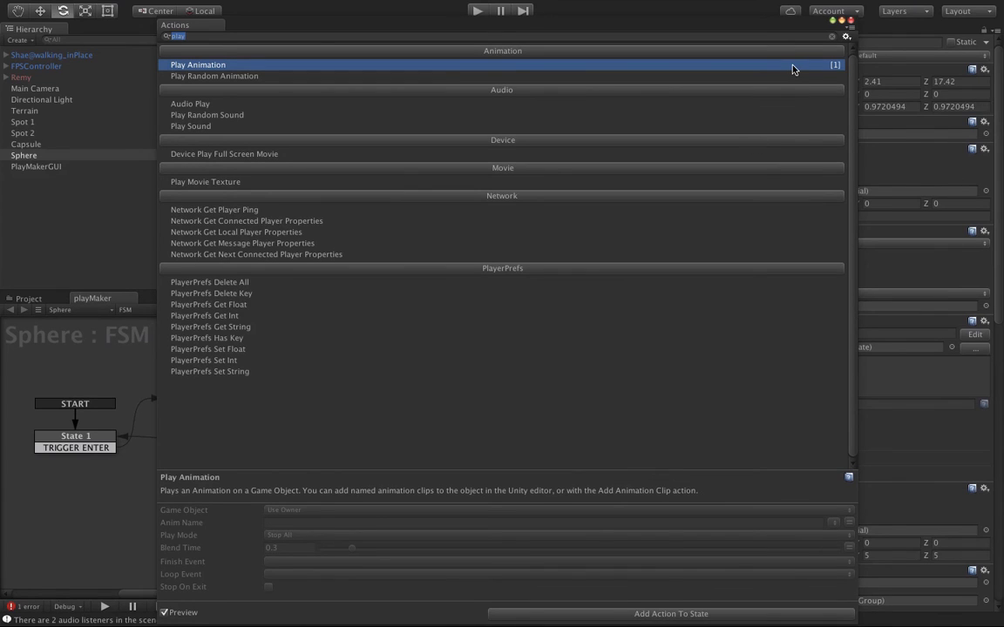
Set the Play Animation action's game object to Shae@walking_inPlace and its animation name to walking_inPlace
click(849, 20)
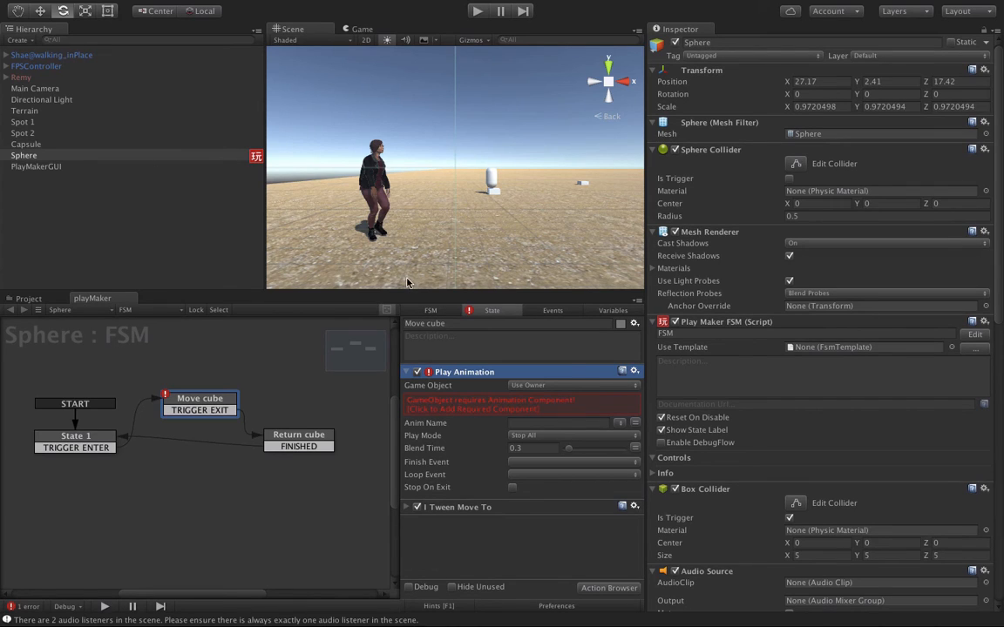
click(564, 386)
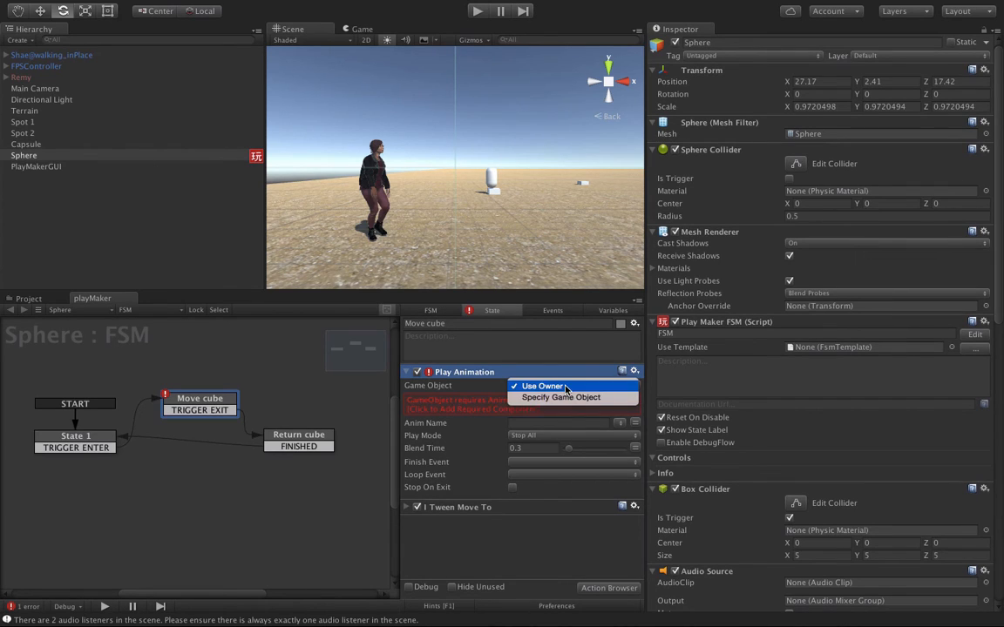
click(569, 398)
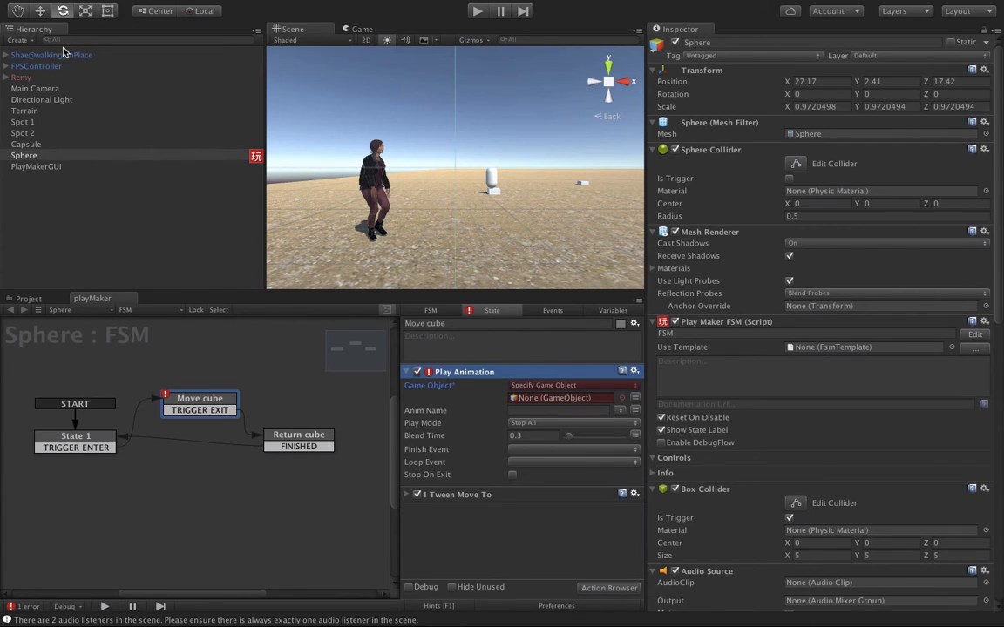
drag(62, 57, 527, 400)
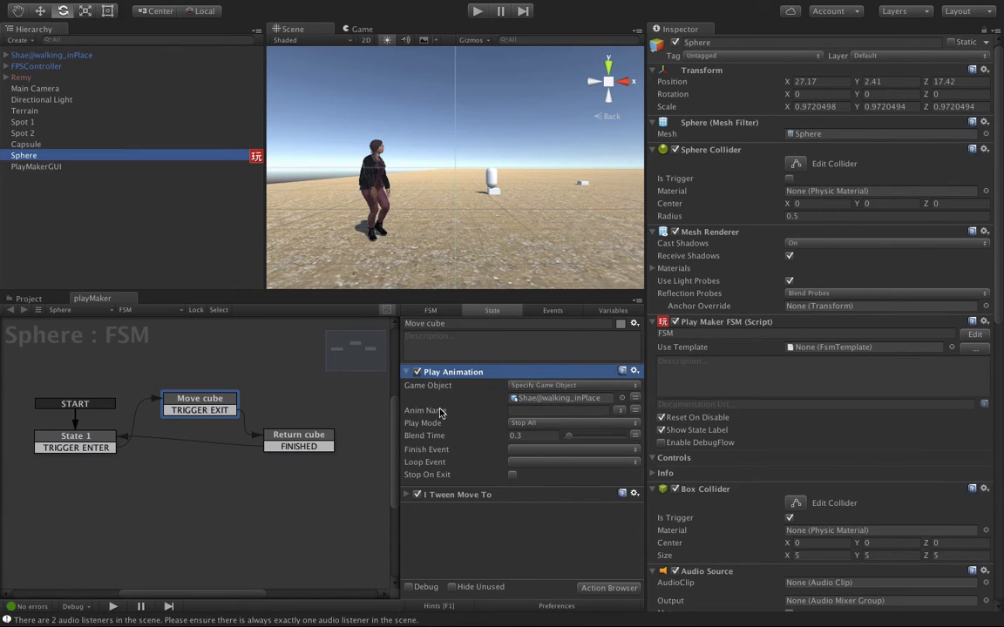
click(634, 409)
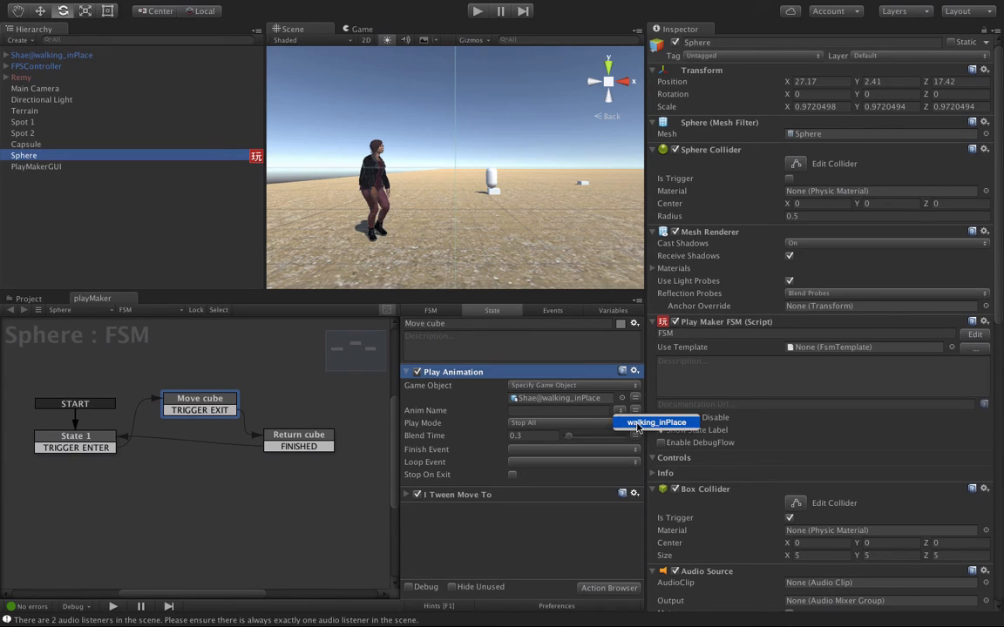
click(639, 423)
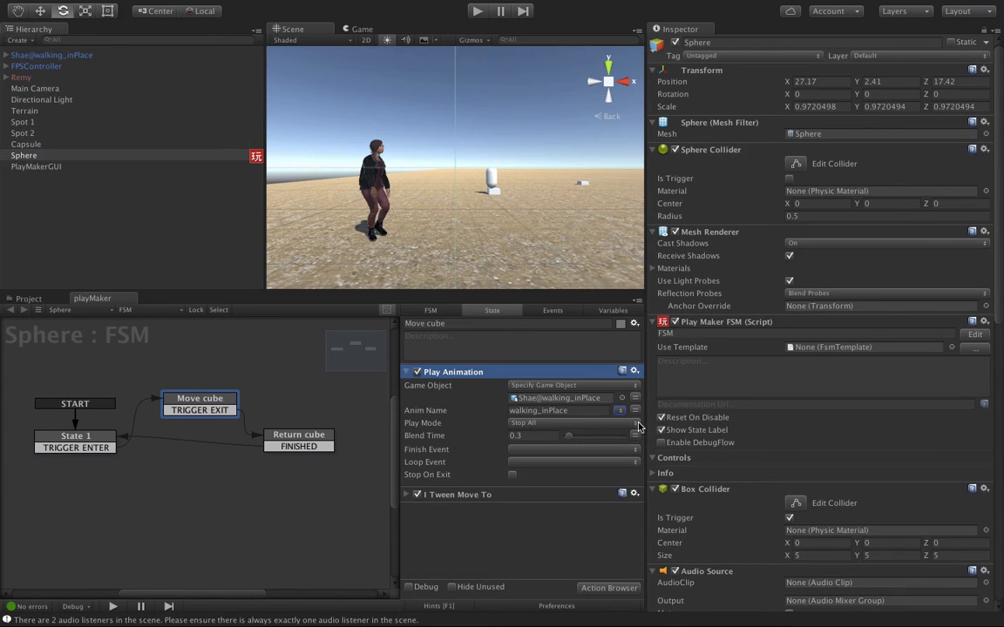
click(560, 463)
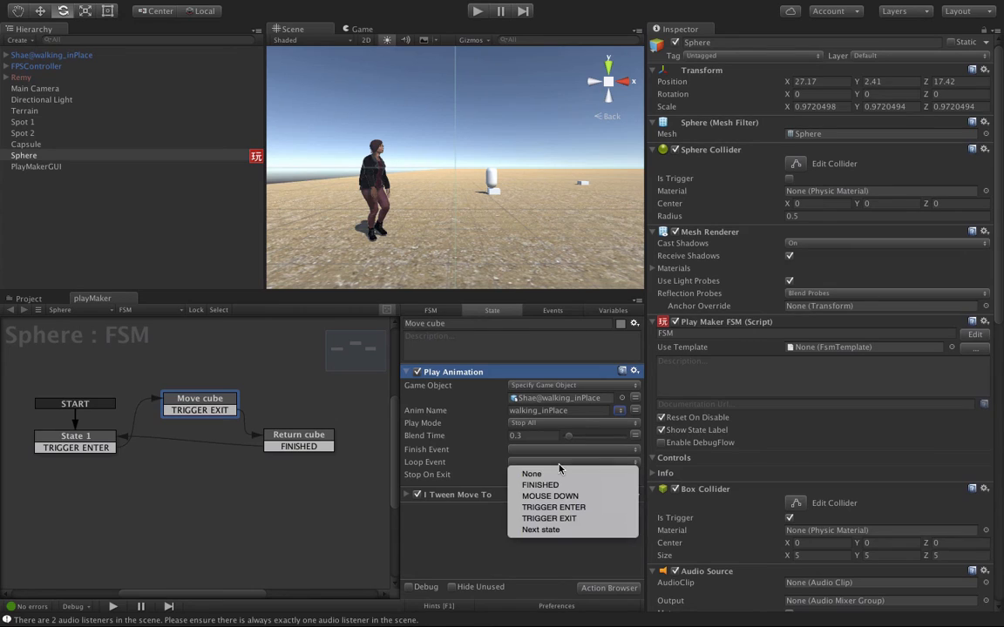
click(474, 445)
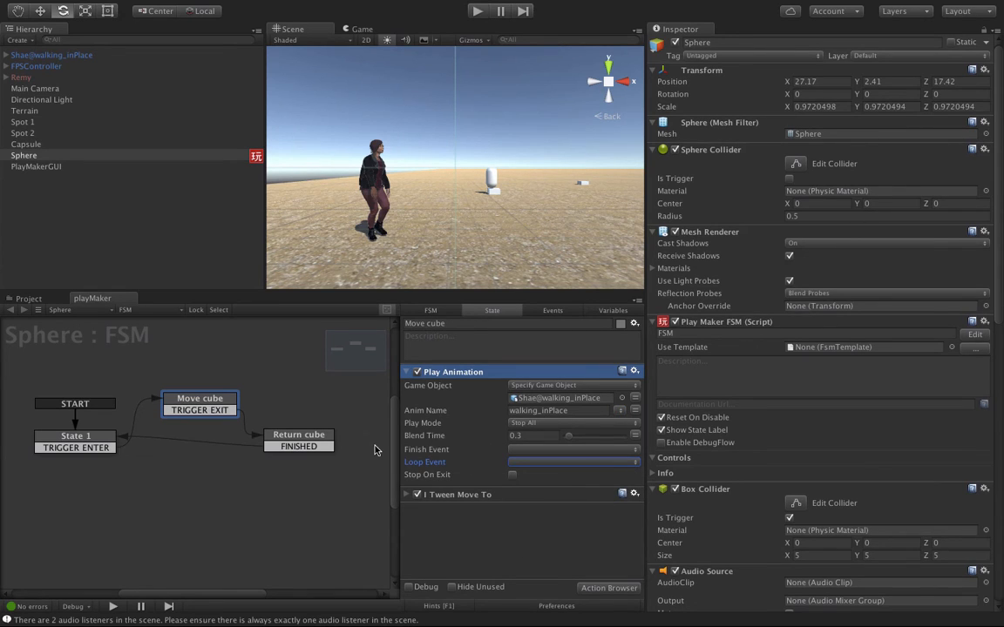
Play the game, move toward and away from the sphere to check Shae's walk animation, and stop playback
click(476, 11)
click(467, 5)
click(476, 14)
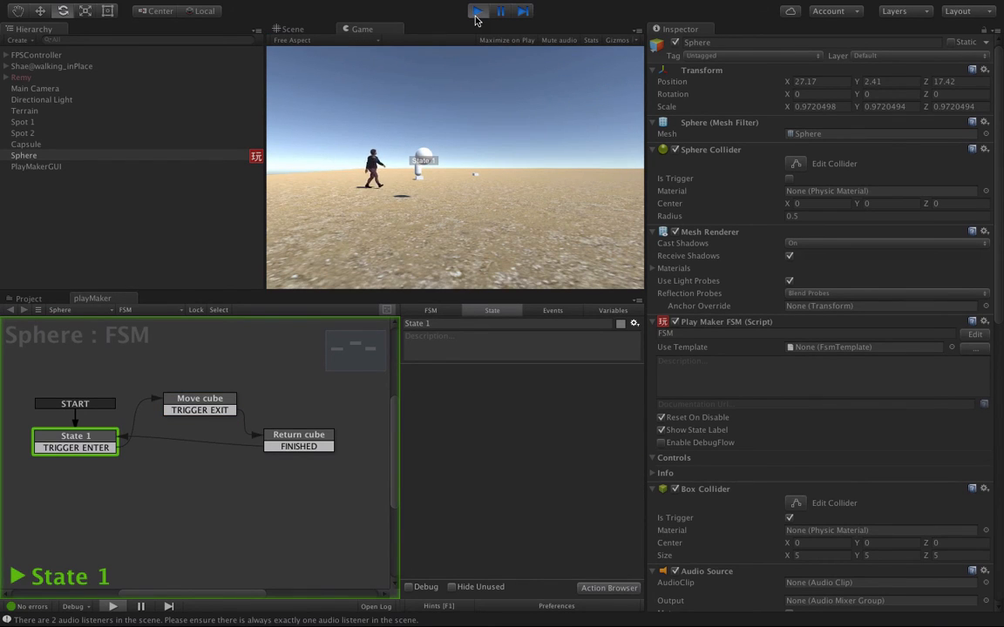
key(w)
key(s)
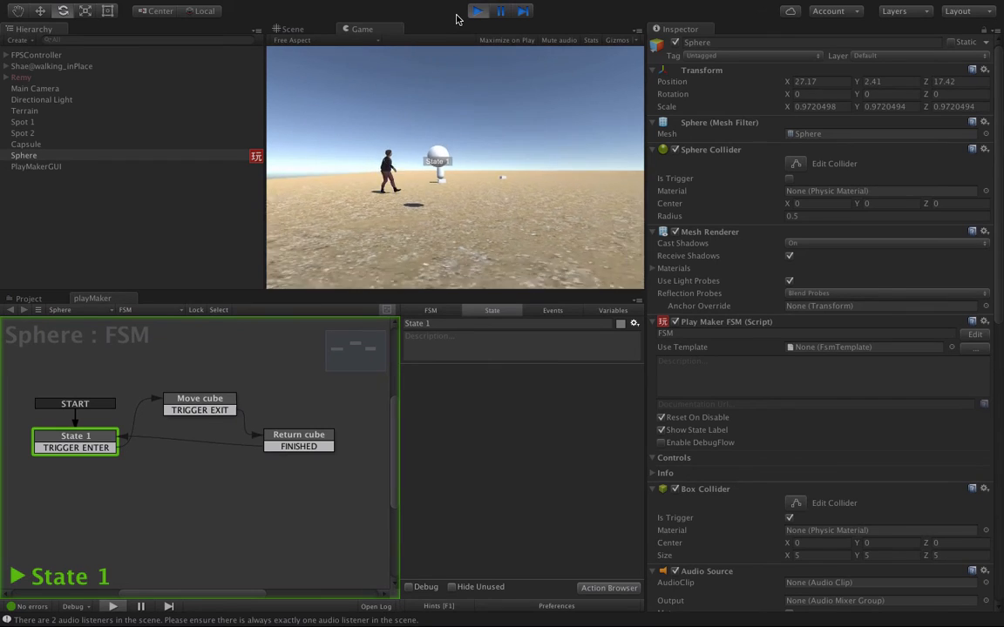
key(w)
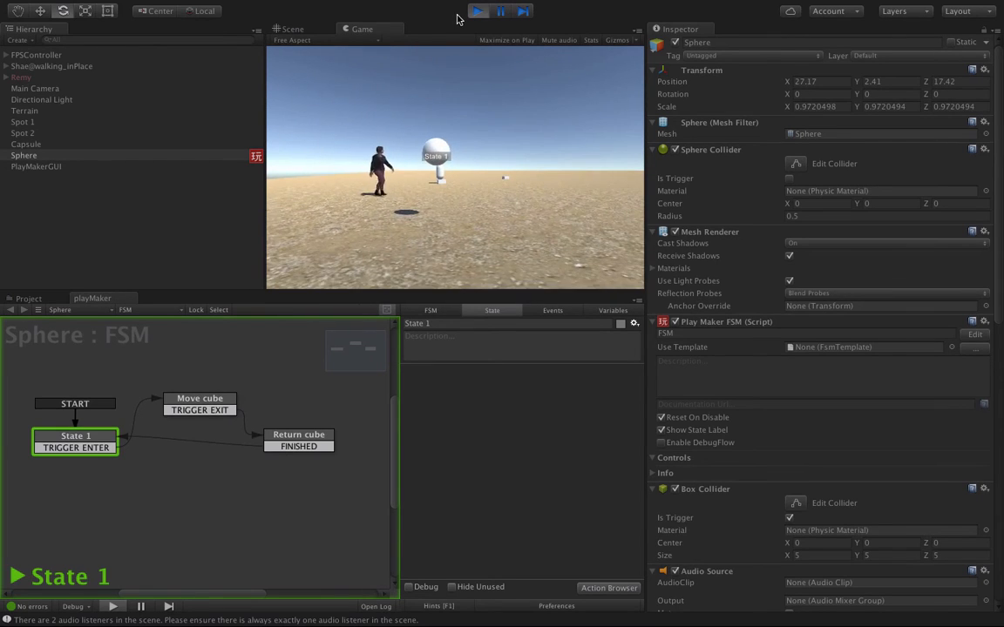
click(476, 13)
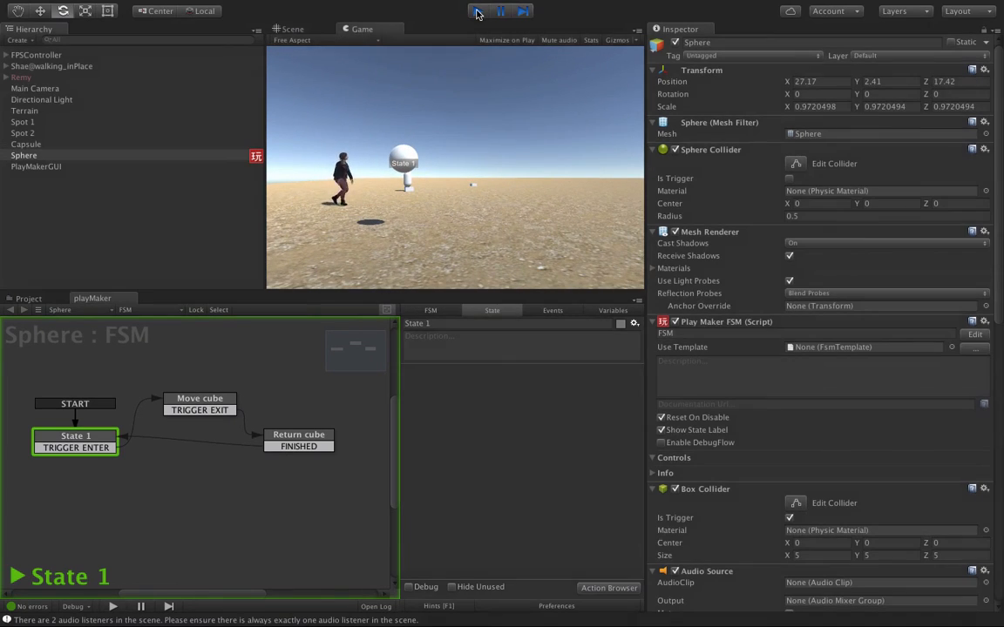
Turn off Play Automatically in Shae@walking_inPlace's Animation component and test it in a short game run
click(380, 181)
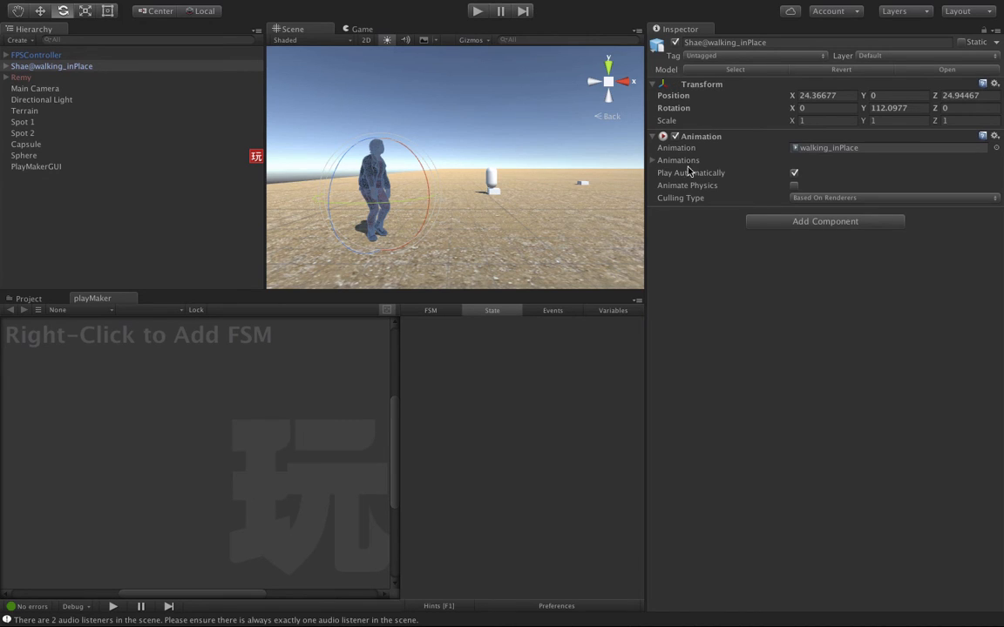
click(795, 173)
click(478, 11)
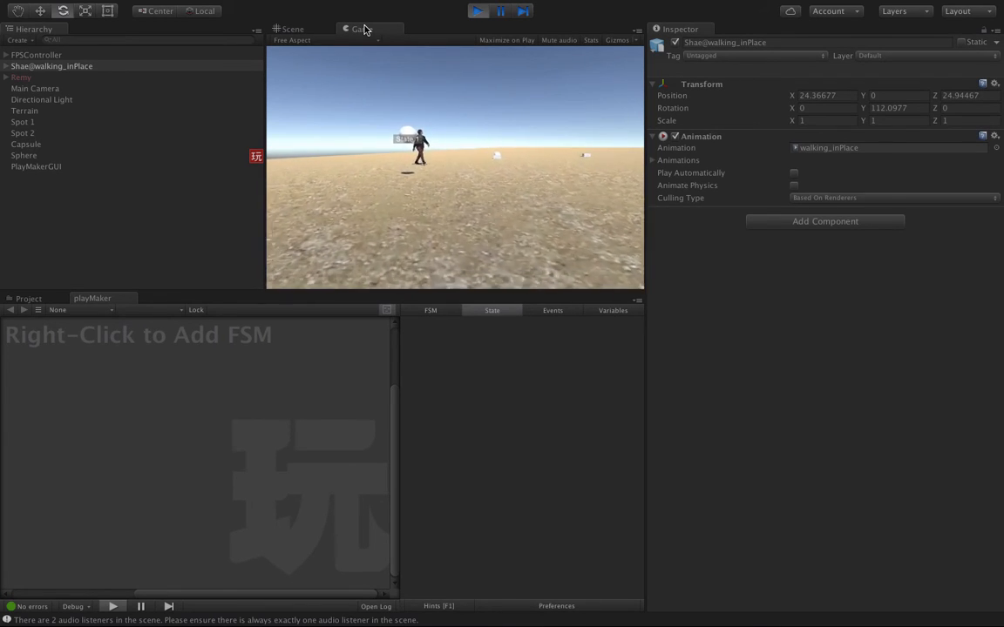
click(476, 12)
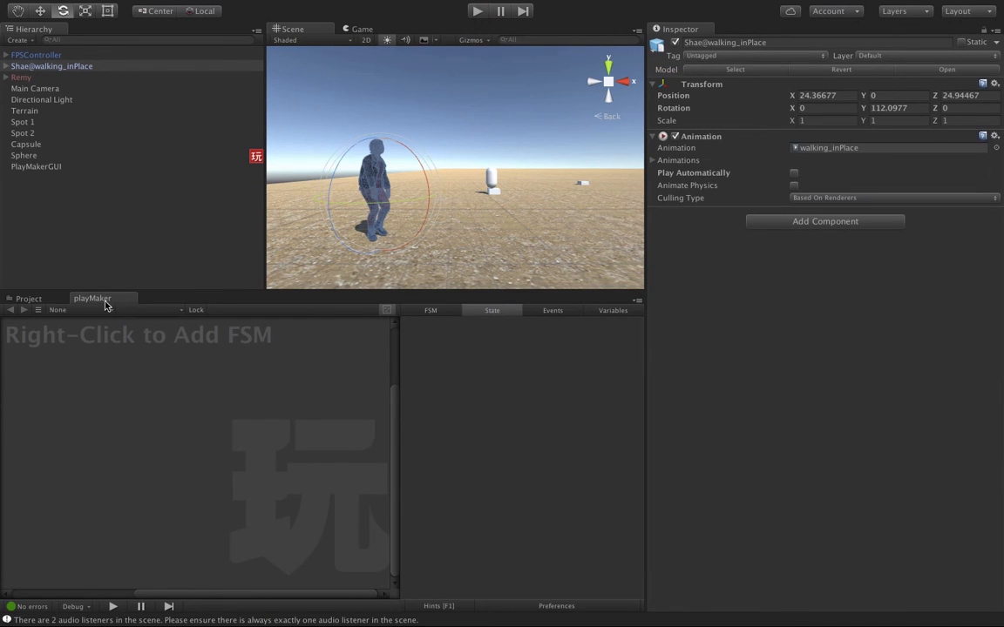
Bring the Sphere's FSM back into the playMaker editor and enable Stop On Exit for Move cube's Play Animation action
click(29, 302)
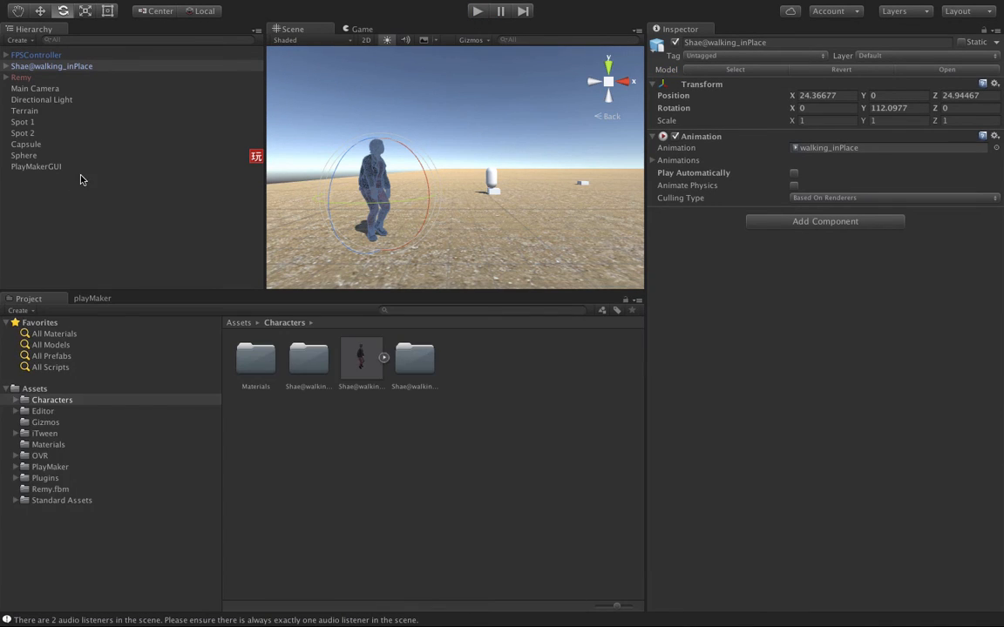
click(52, 155)
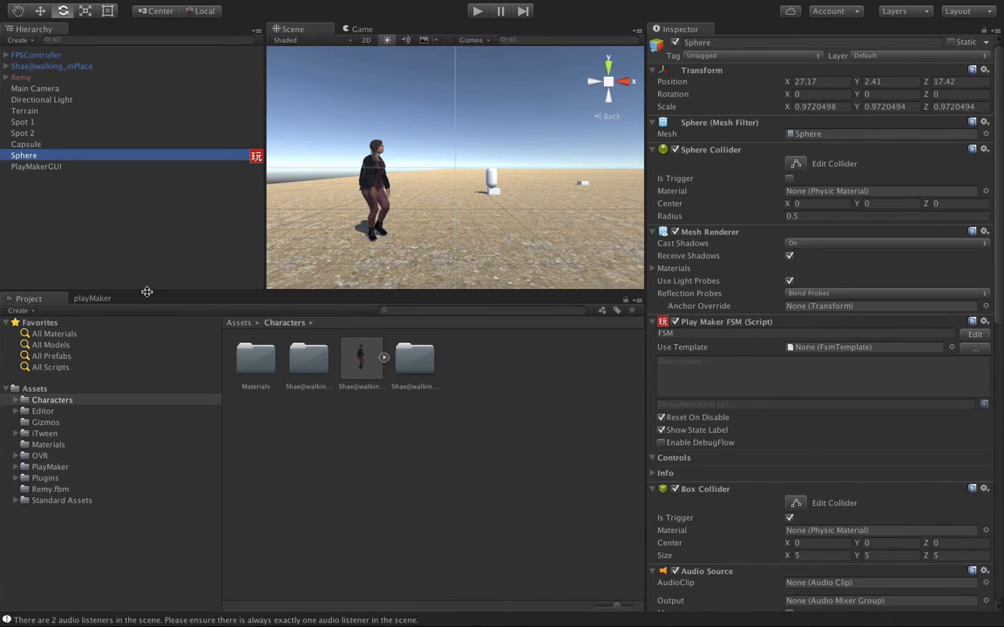
click(92, 298)
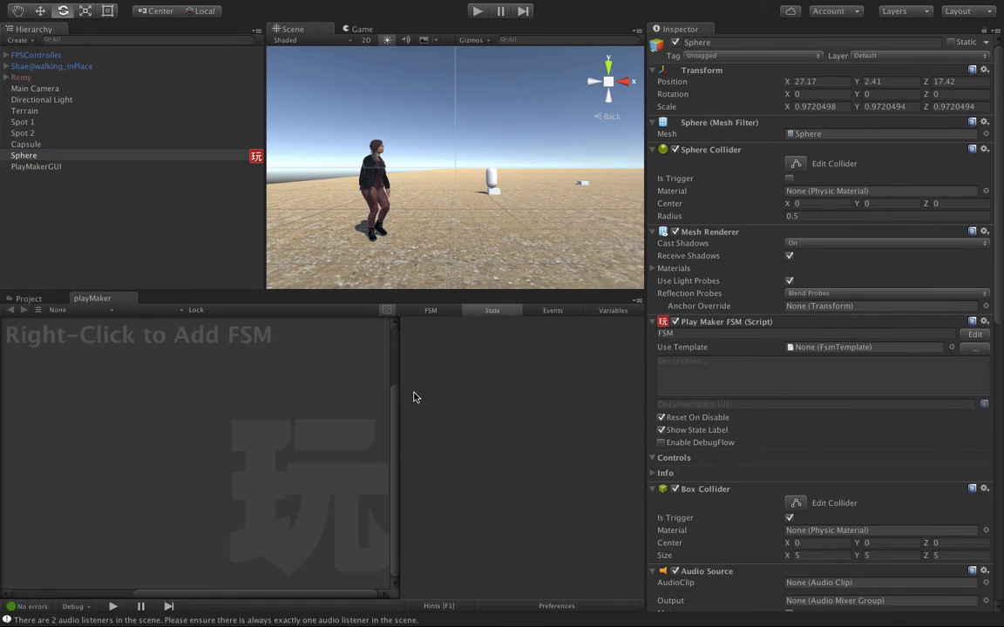
double_click(102, 155)
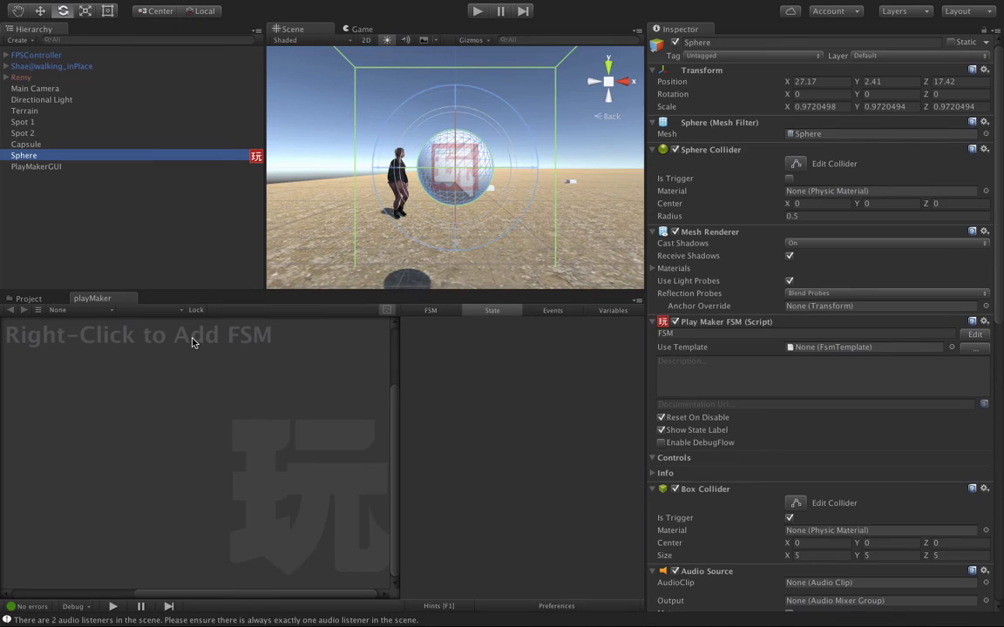
click(31, 300)
click(93, 299)
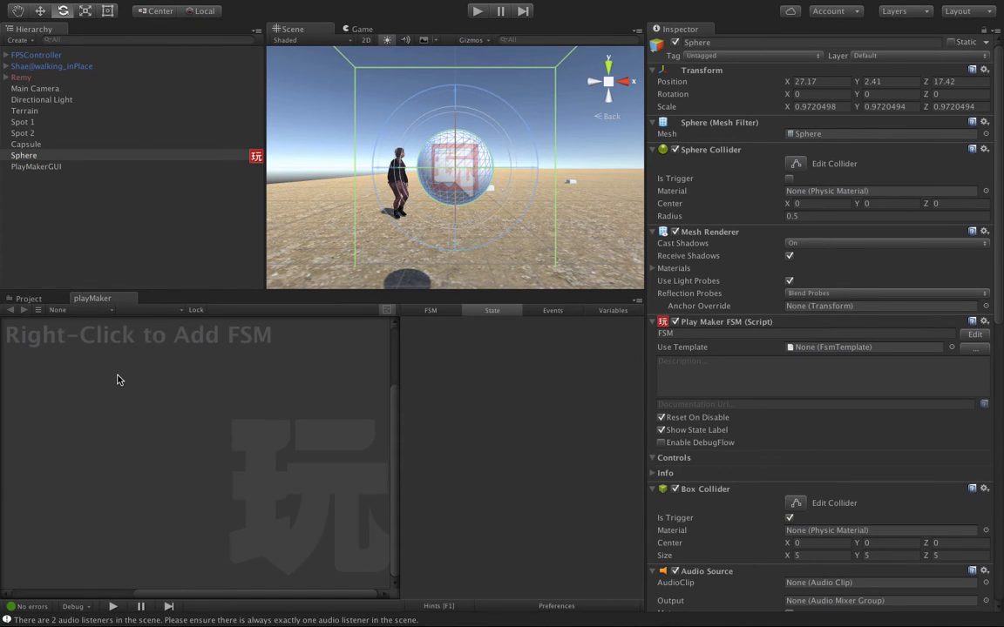
click(393, 337)
click(48, 593)
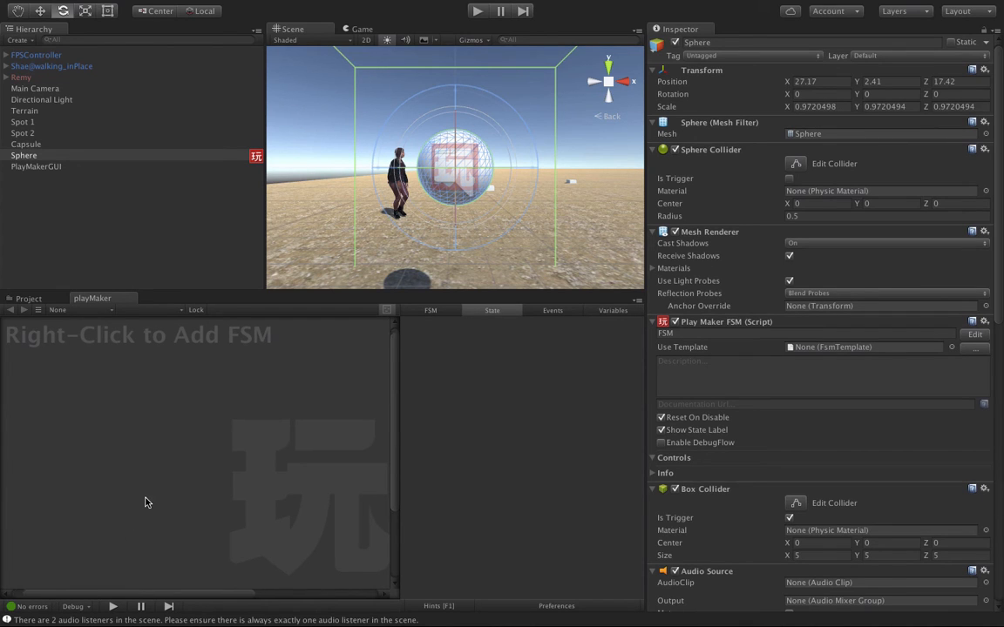
click(310, 180)
double_click(14, 65)
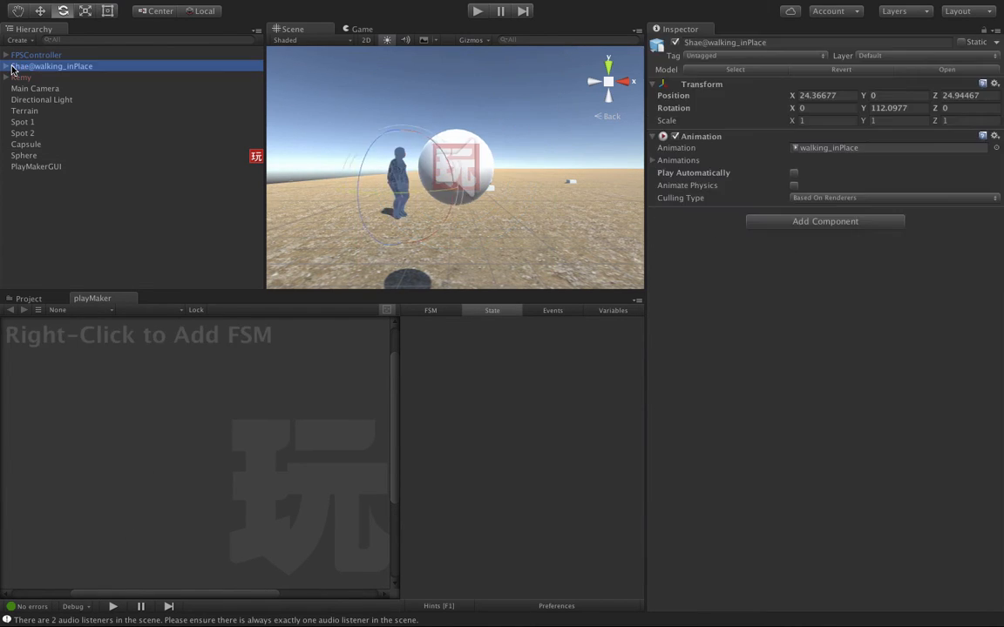
double_click(41, 158)
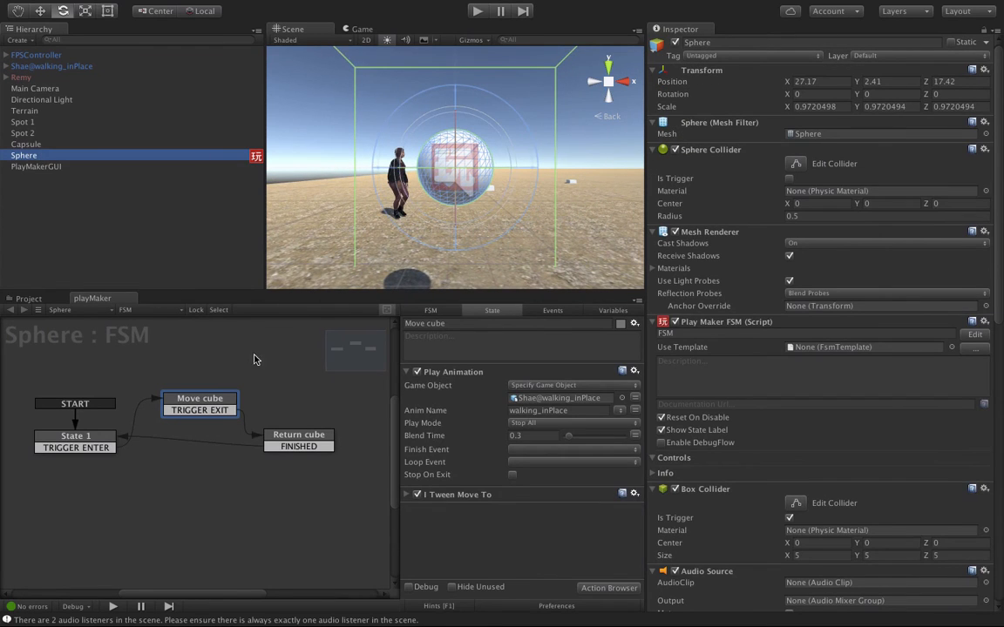
click(513, 476)
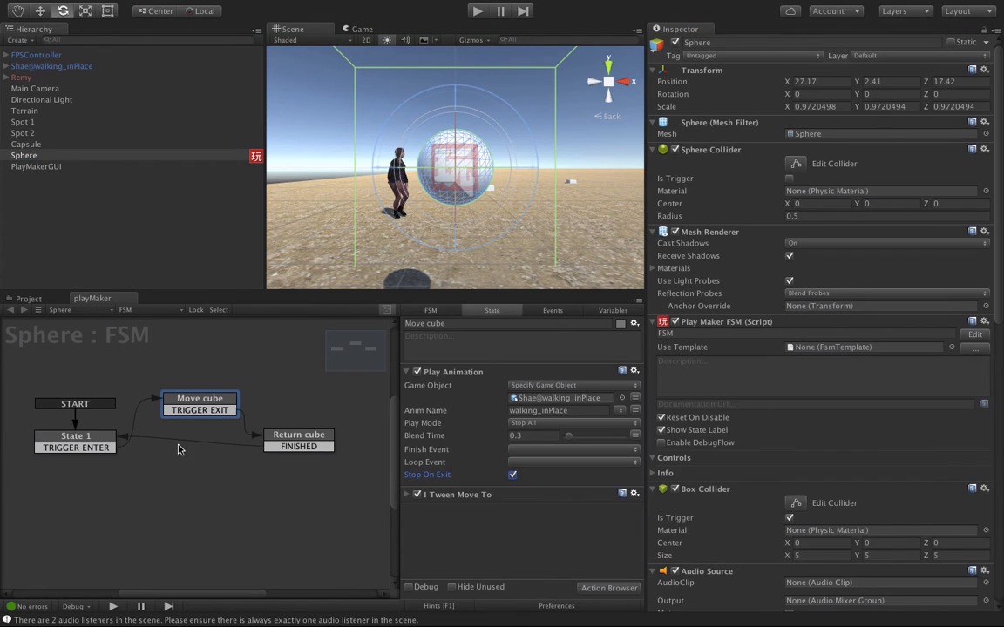
Run the game and repeatedly enter and leave the sphere's trigger zone to test Shae's animation starting and stopping
click(477, 11)
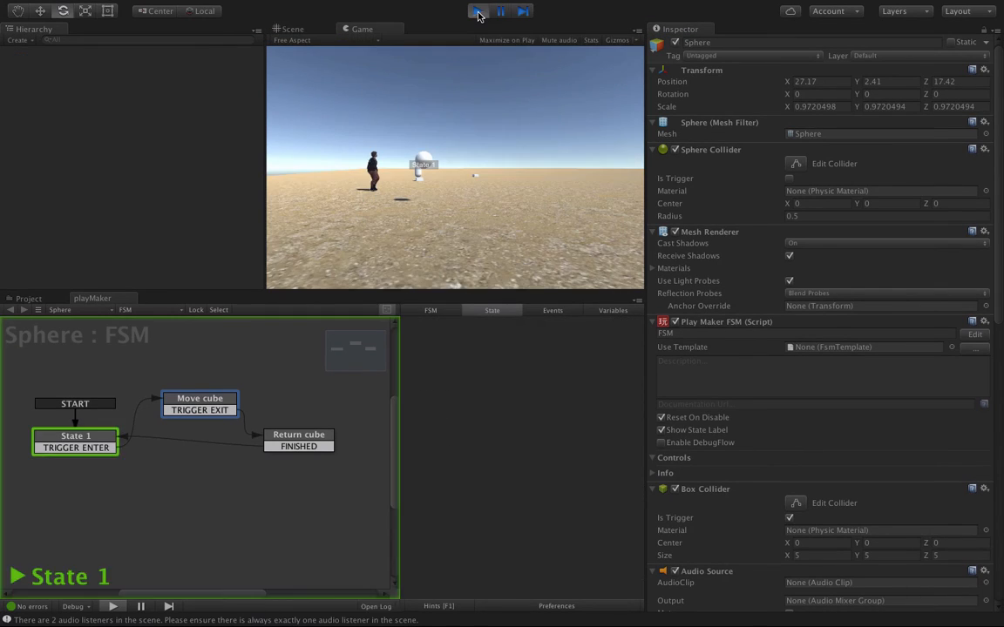
key(w)
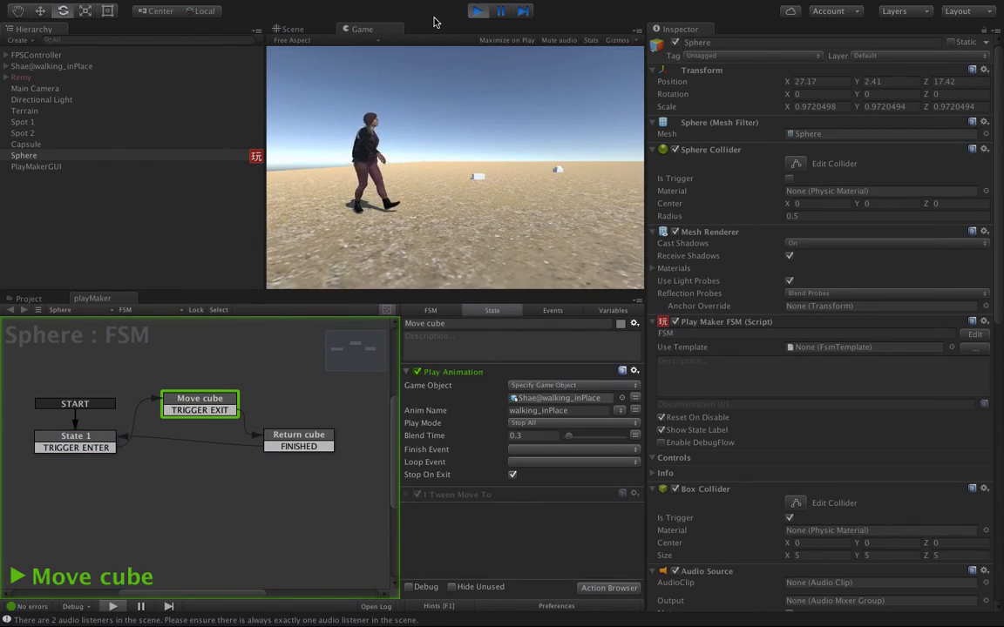
key(s)
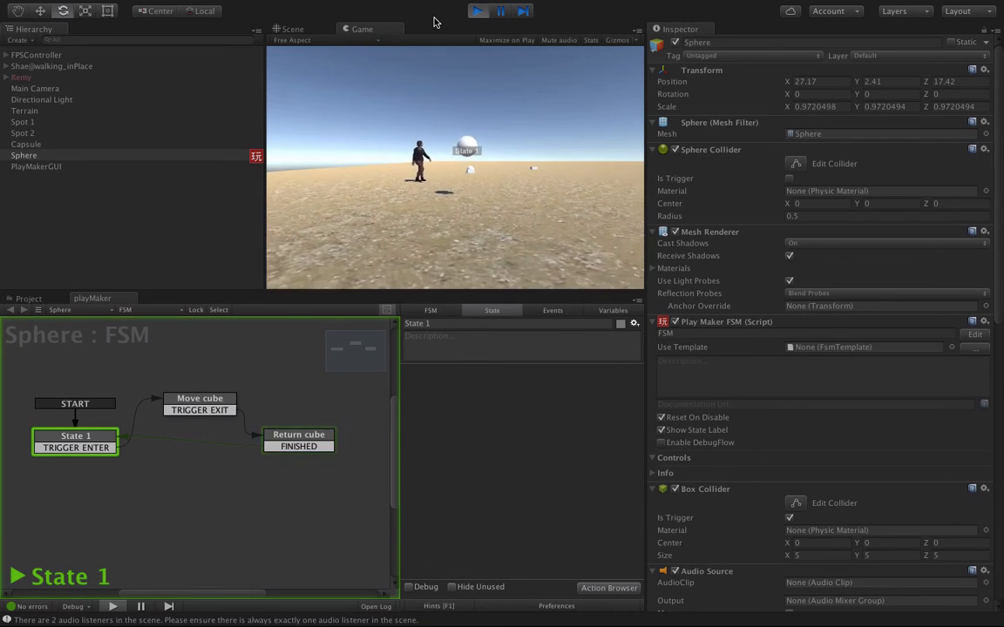
key(w)
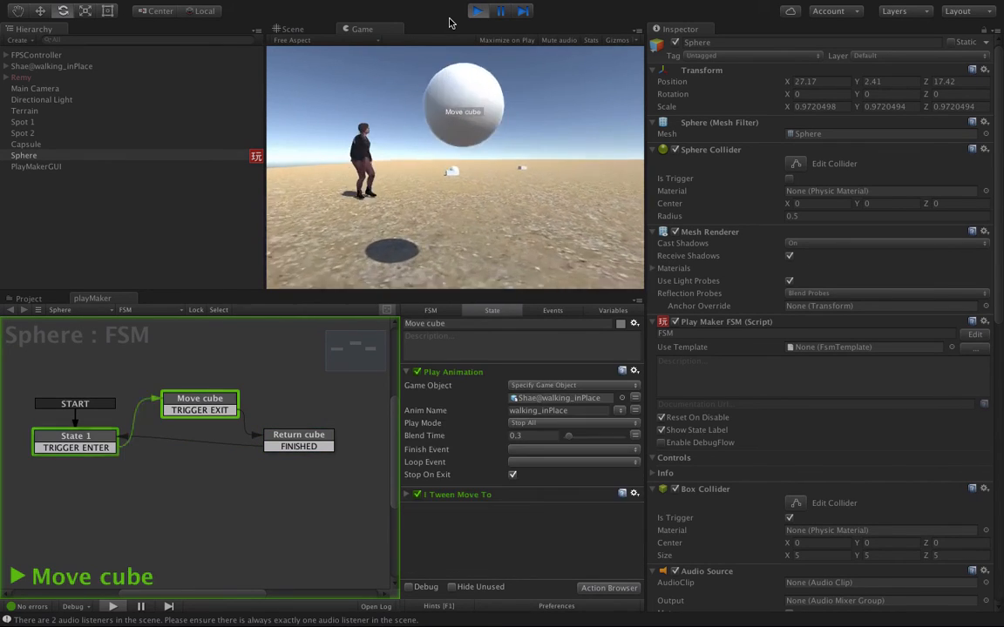
key(s)
key(w)
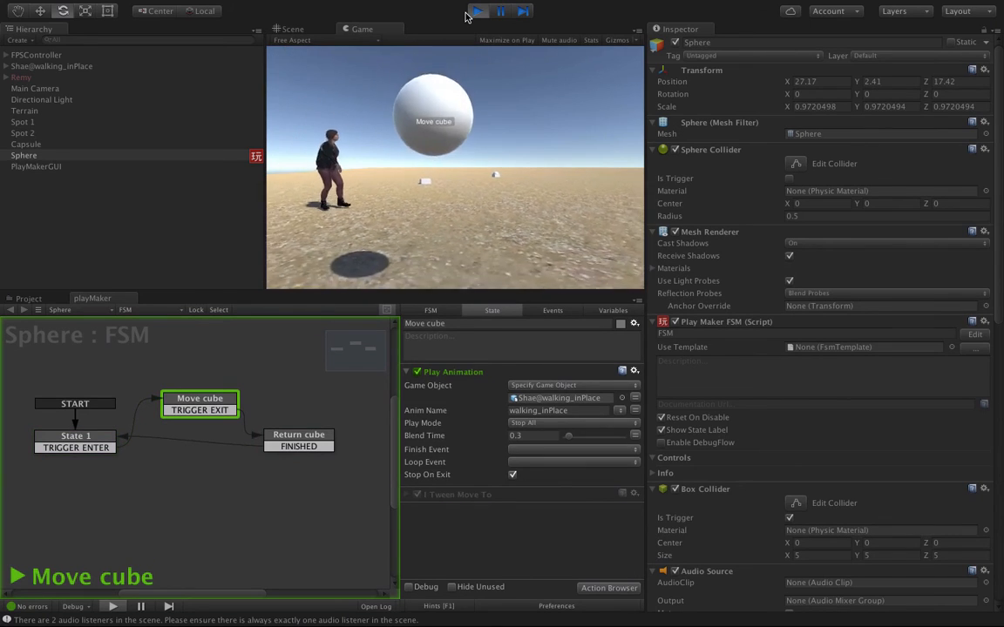
key(s)
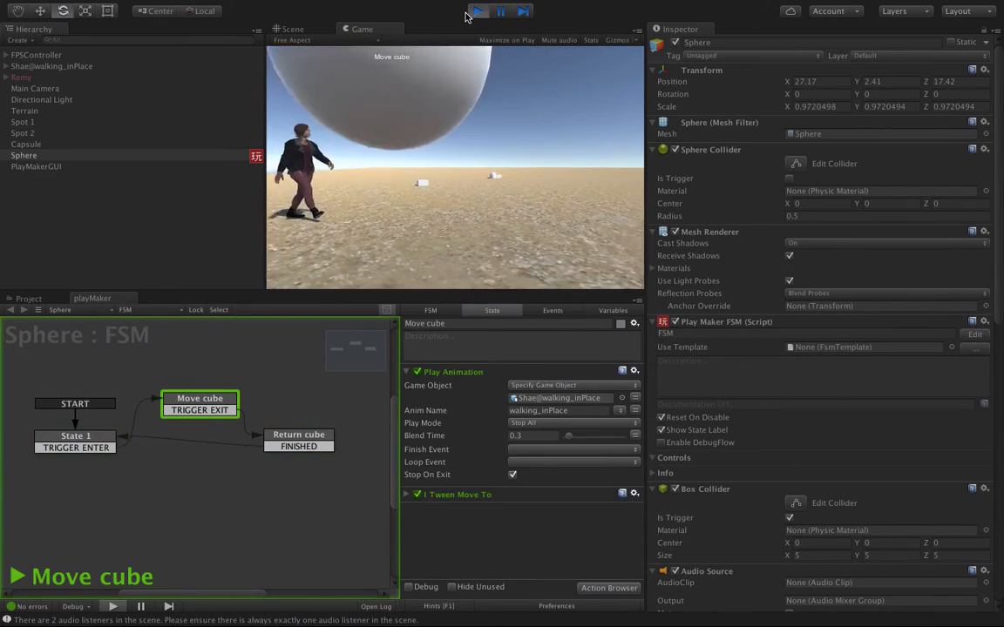
click(476, 11)
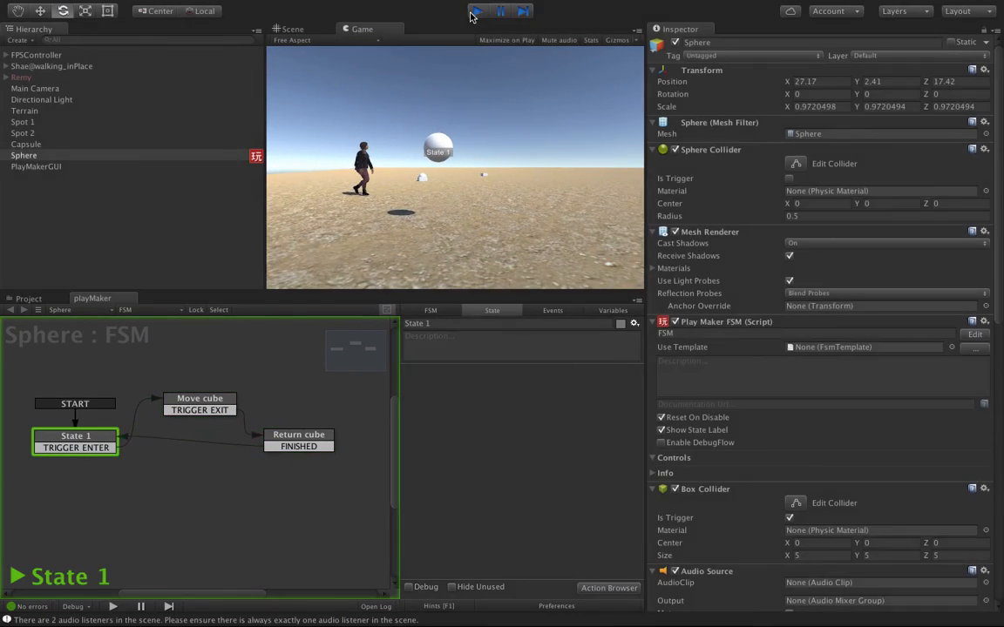
Assign Shae@walking_inPlace as the game object of the Move cube state's I Tween Move To action
click(202, 412)
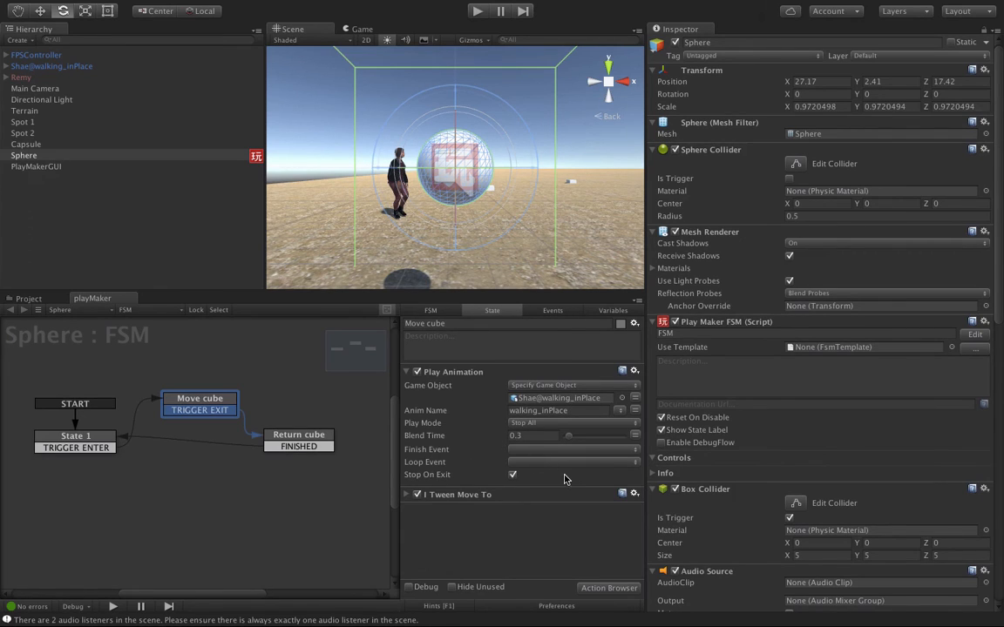
click(407, 496)
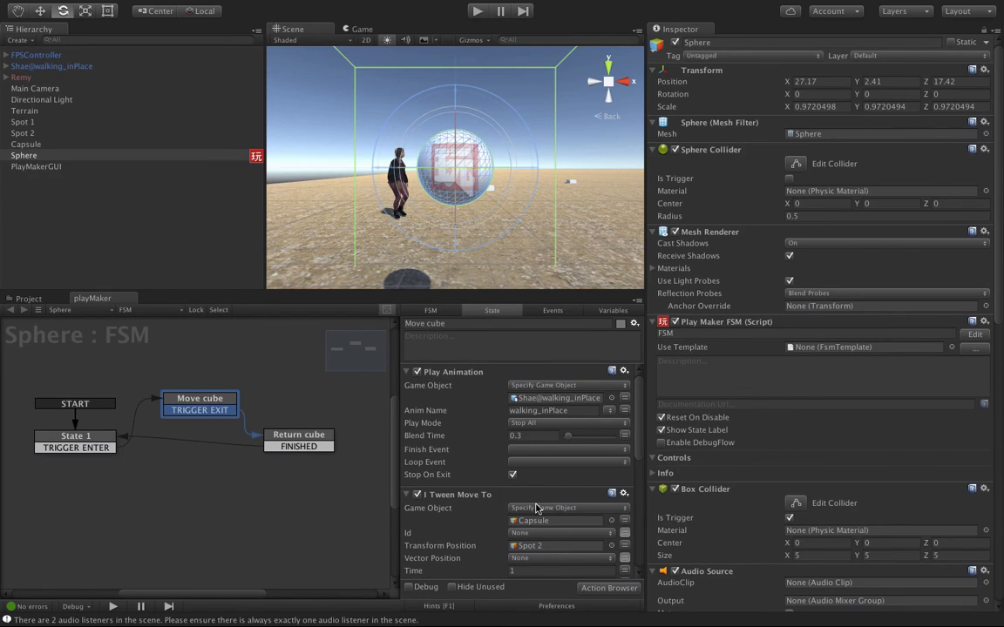
scroll(484, 457, down, 4)
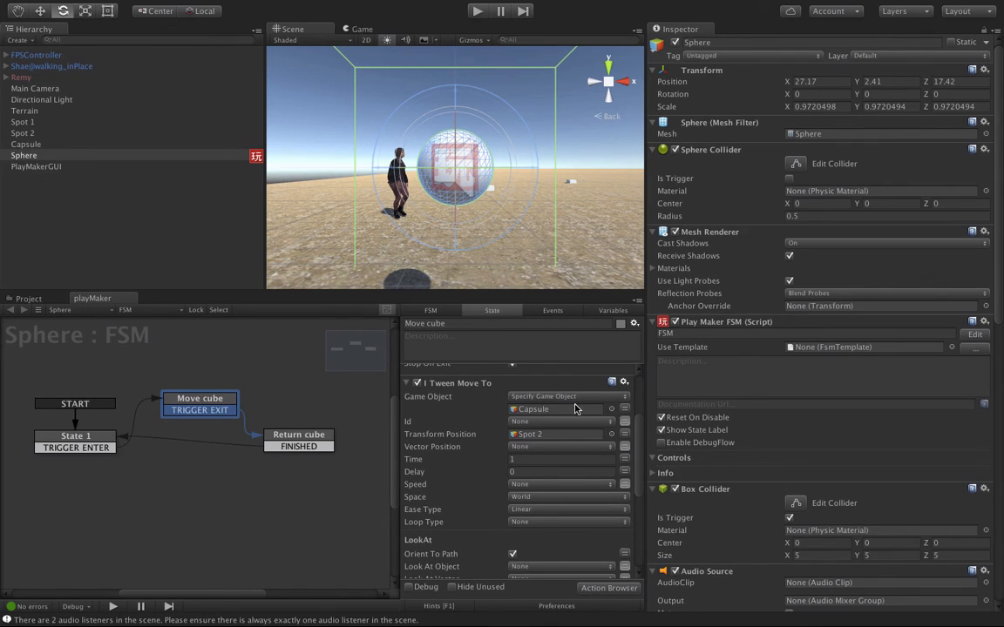
drag(46, 68, 546, 446)
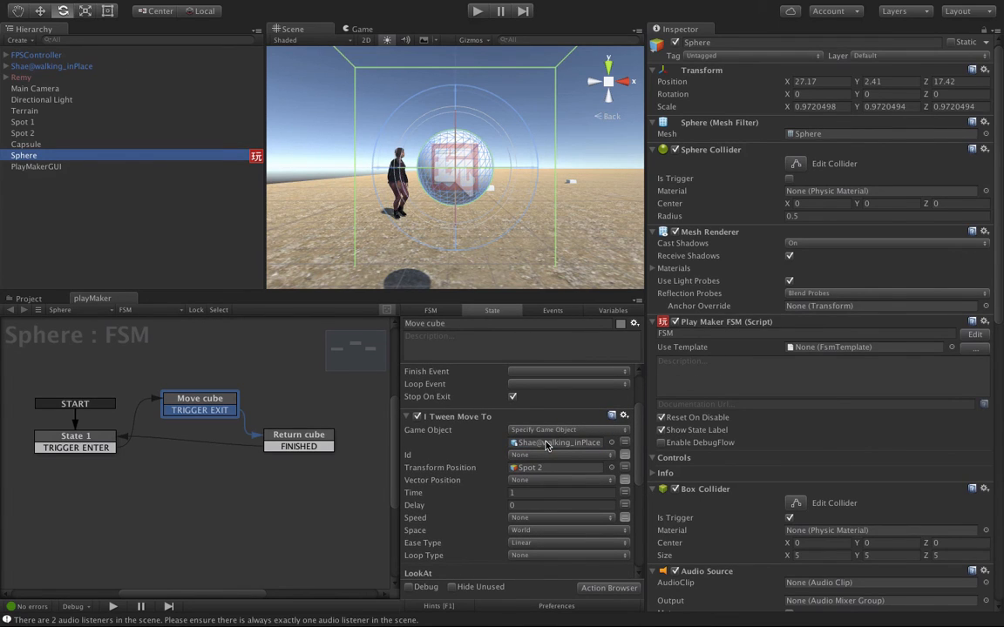
Assign Shae@walking_inPlace as the game object of the Return cube state's I Tween Move To action and test it in a short game run
click(299, 440)
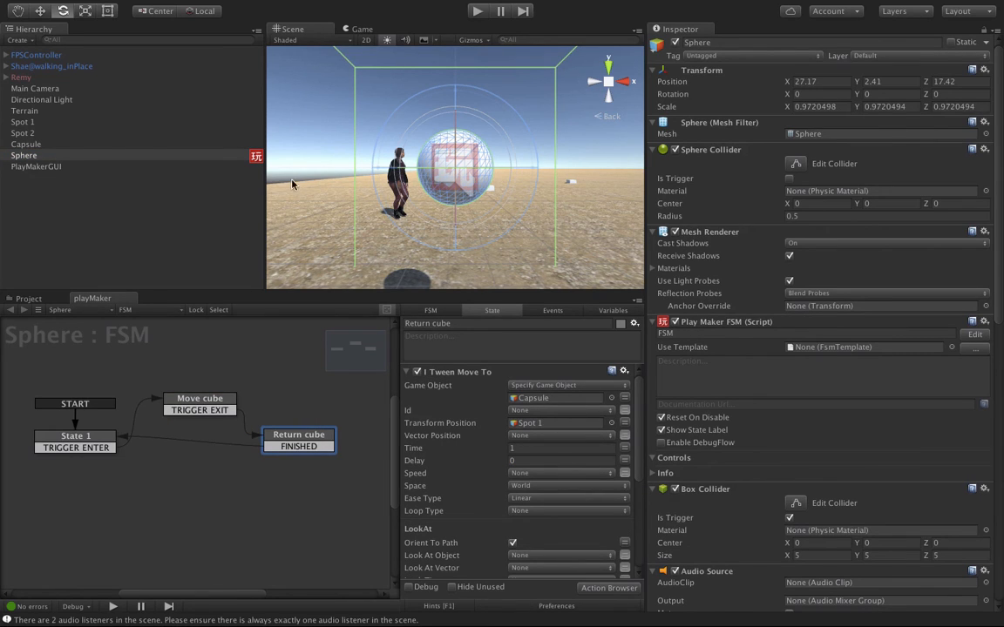
drag(37, 70, 549, 401)
click(478, 11)
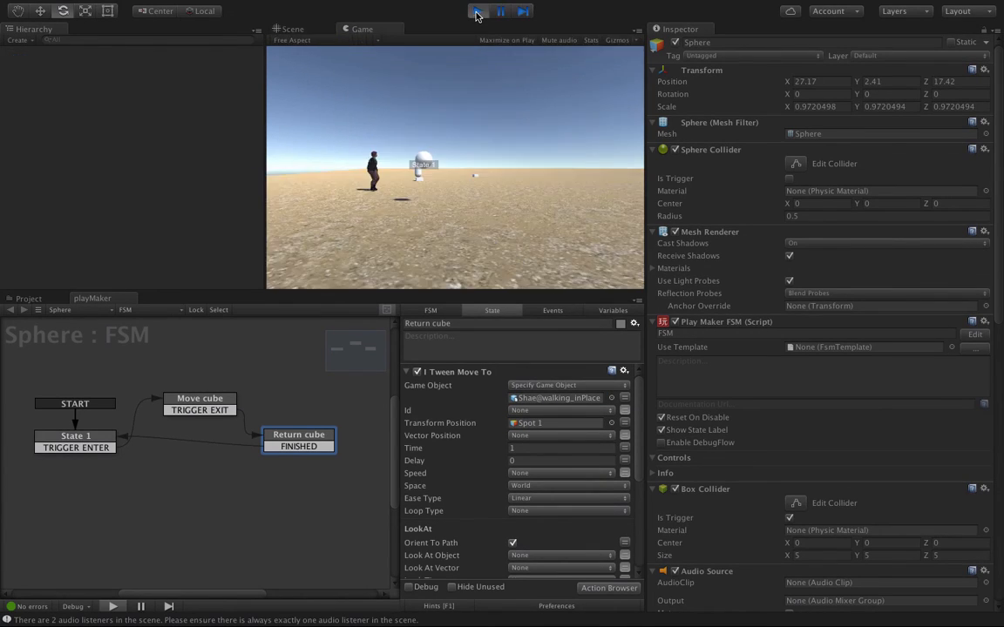
key(w)
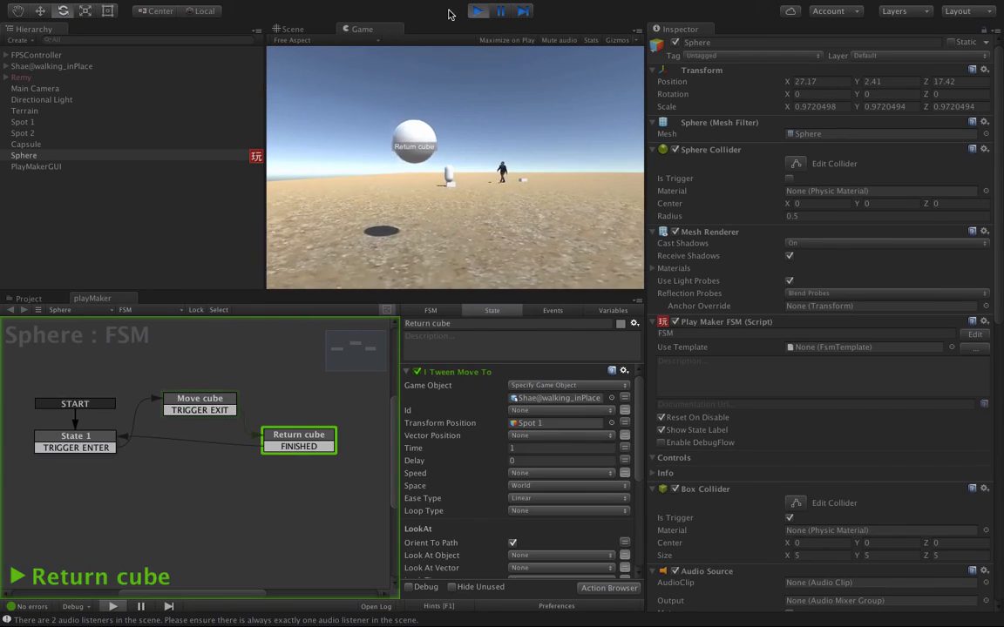
click(477, 11)
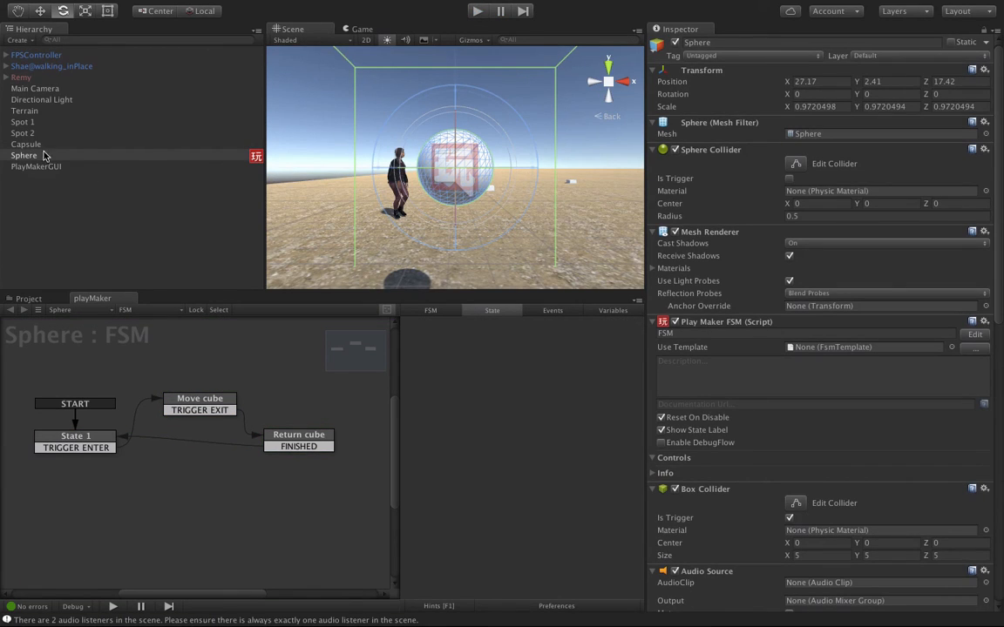
Set the delay of the Move cube state's I Tween Move To action to 10
click(207, 407)
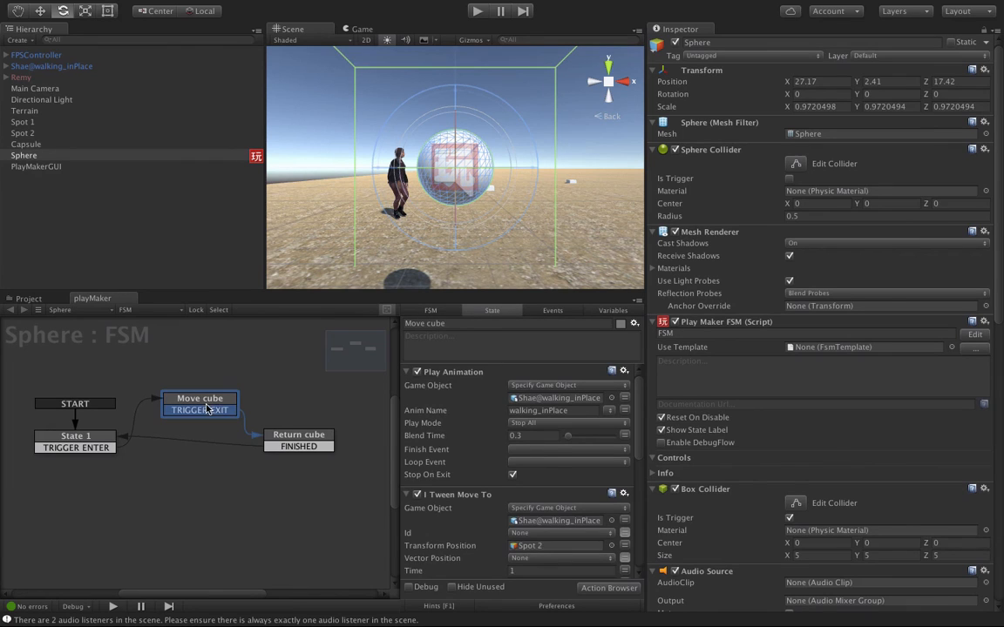
scroll(575, 482, down, 5)
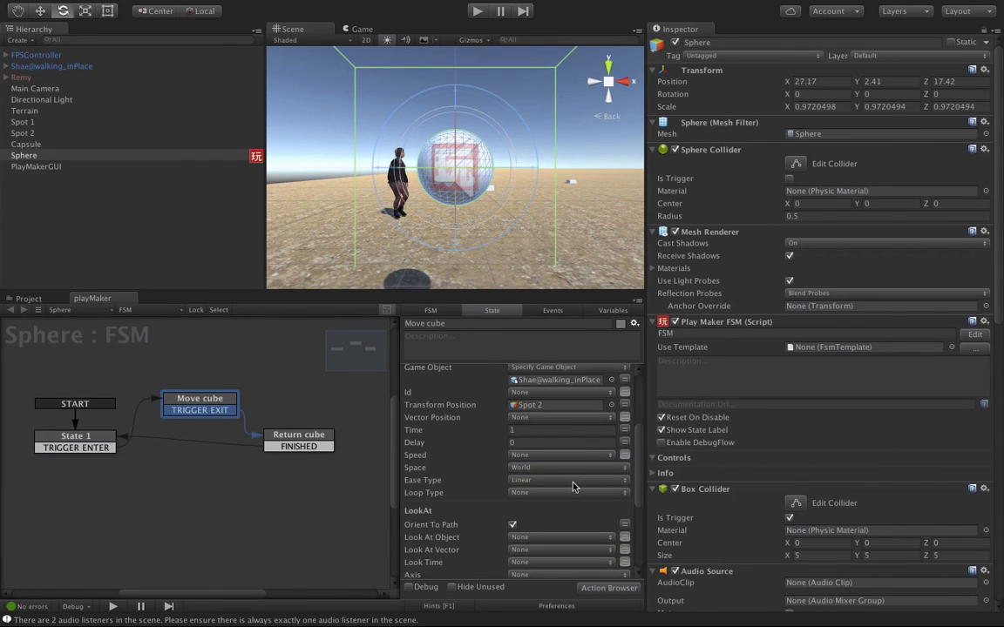
scroll(573, 488, down, 5)
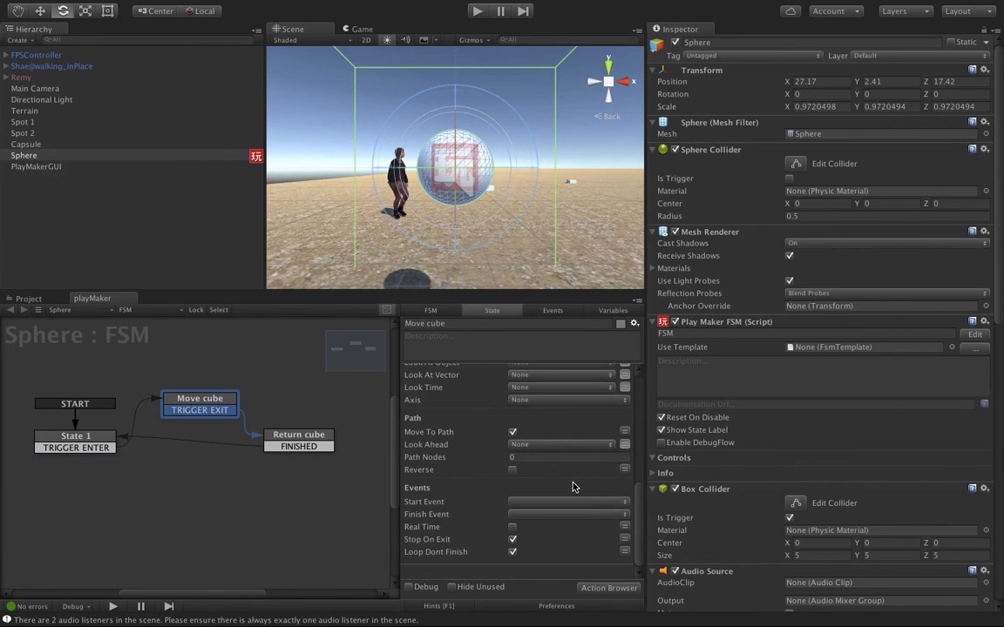
scroll(574, 487, up, 6)
scroll(573, 487, up, 4)
scroll(584, 485, down, 4)
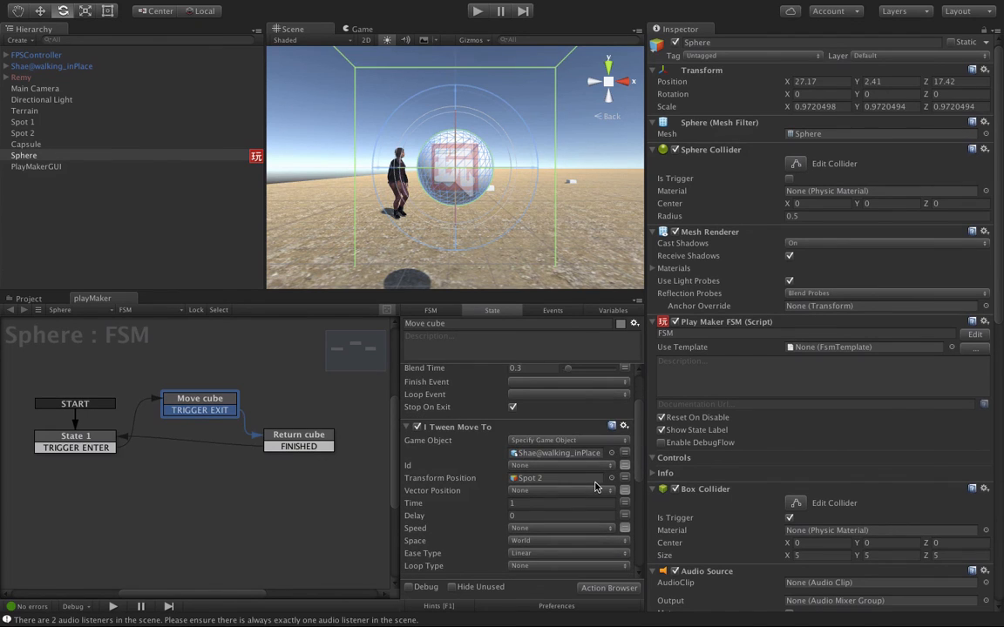
click(529, 486)
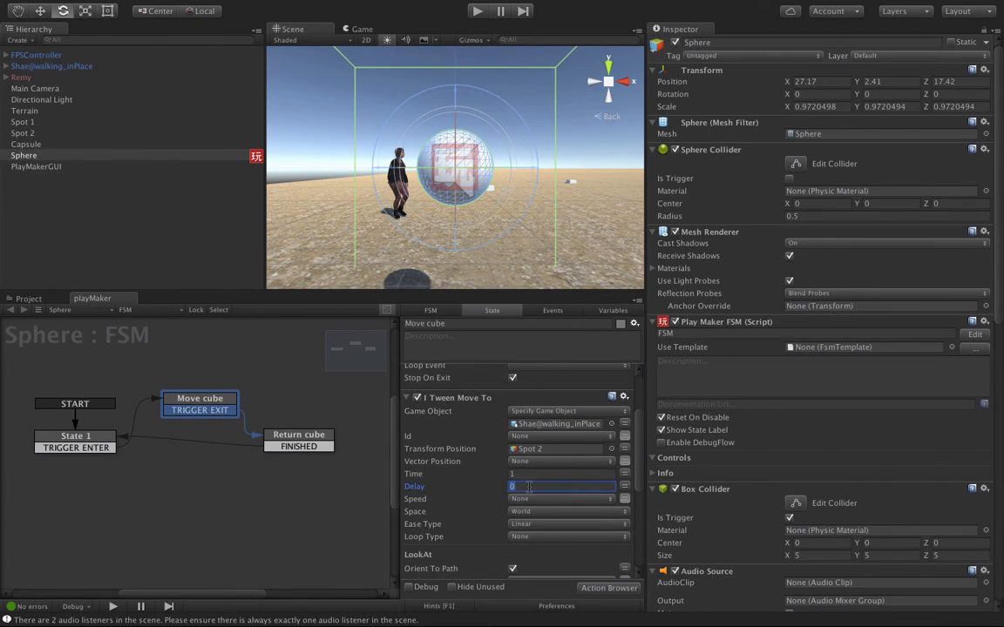
scroll(521, 489, down, 2)
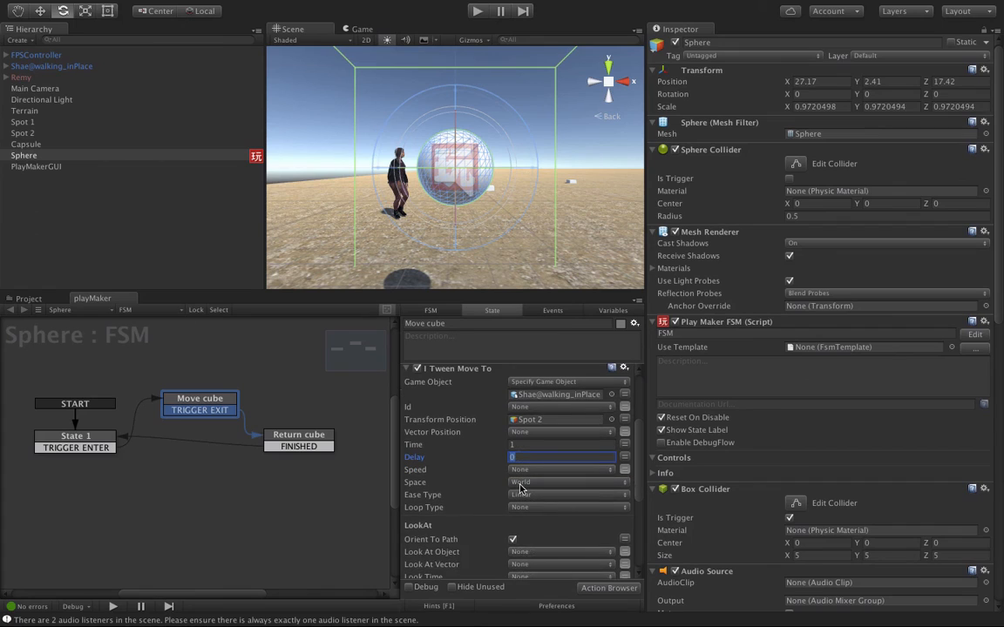
text(10)
Run the game and enter the sphere's trigger zone to test Shae's delayed movement
click(475, 11)
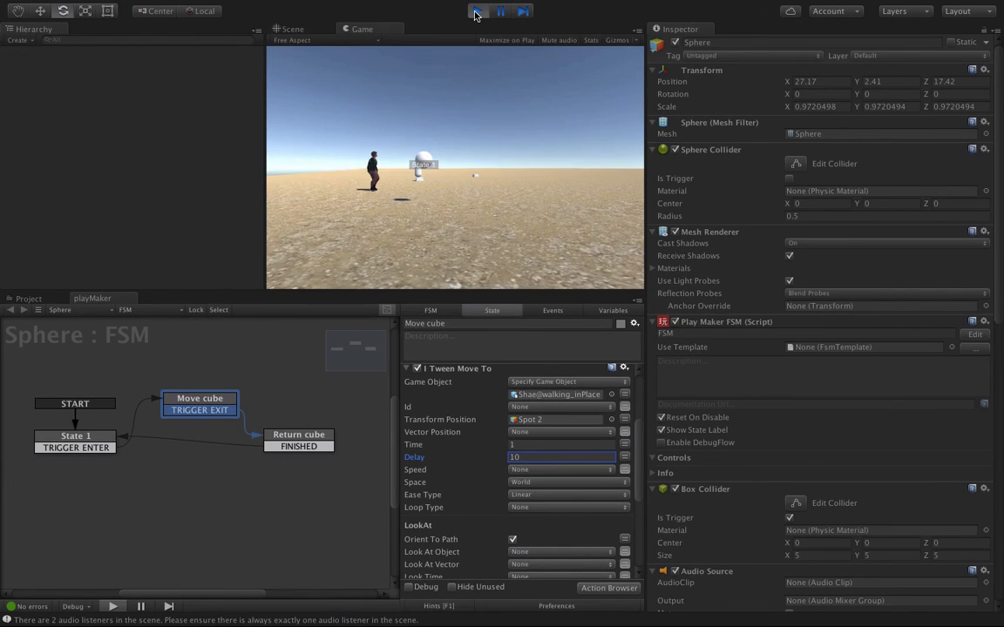
key(w)
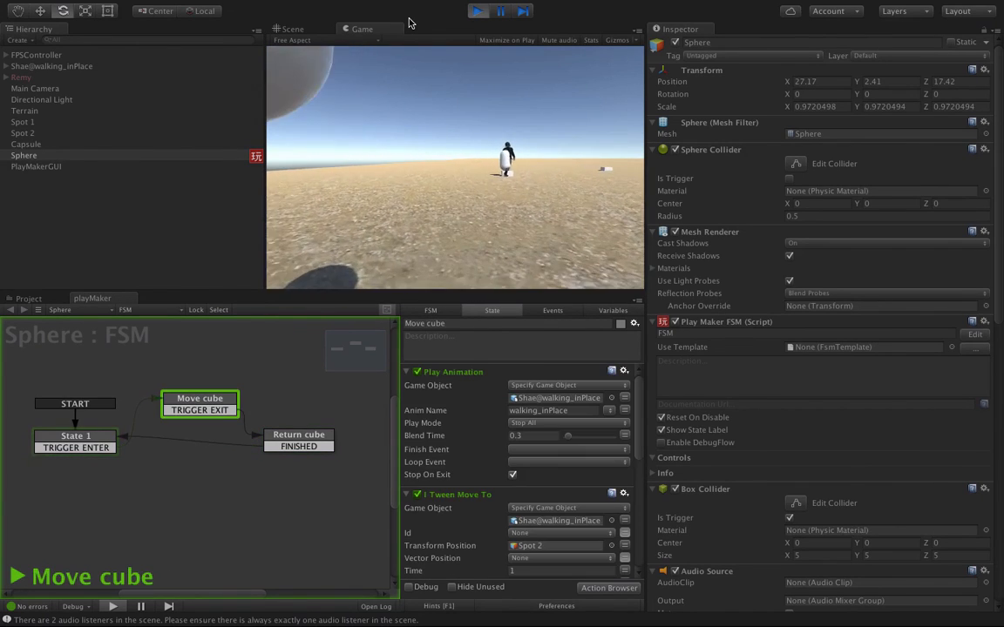
click(478, 12)
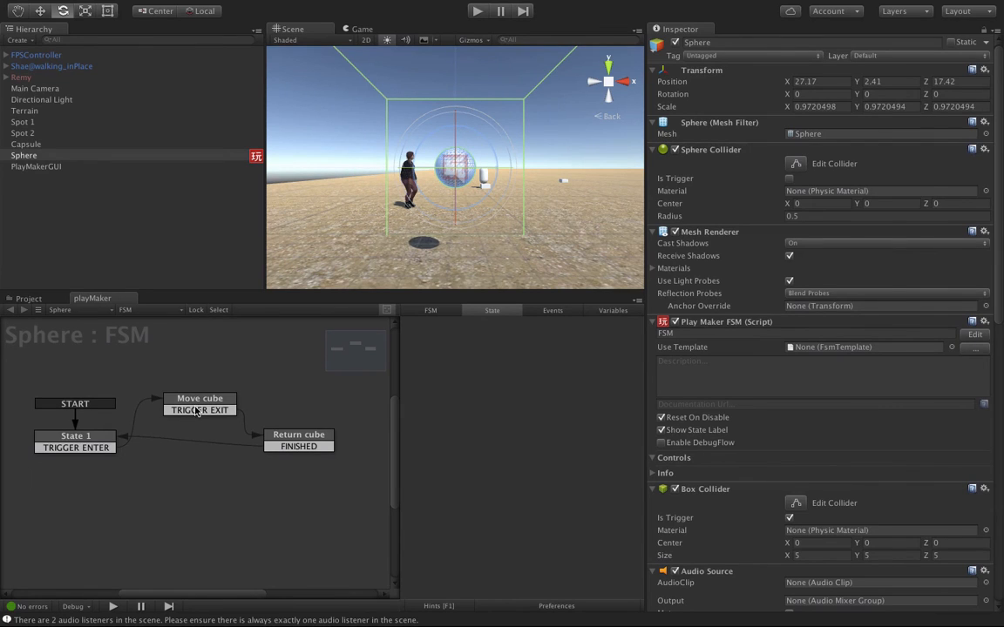
Reopen the Move cube state's action settings in the sphere's FSM
click(200, 401)
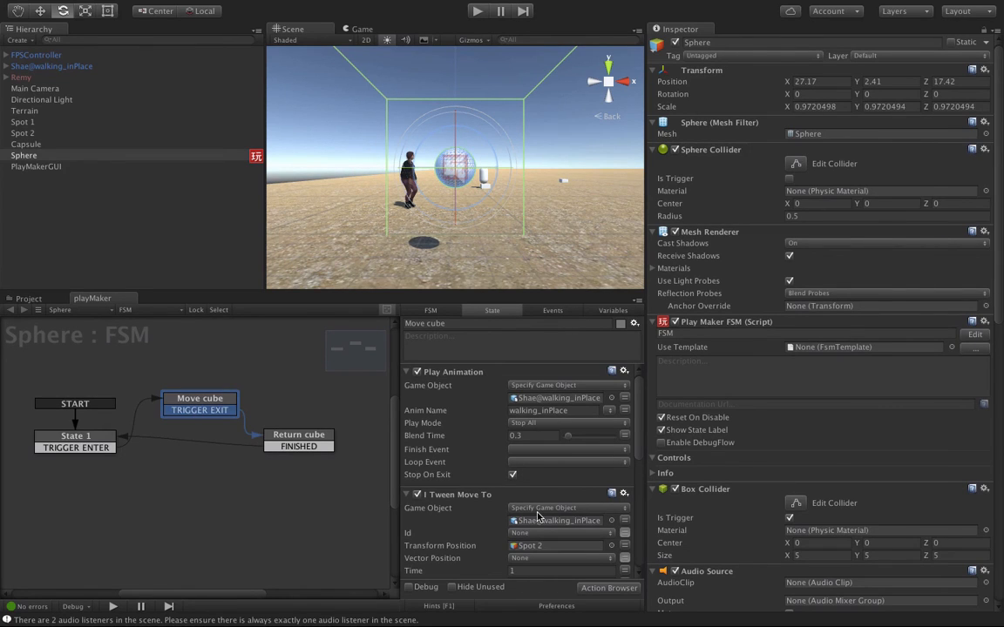